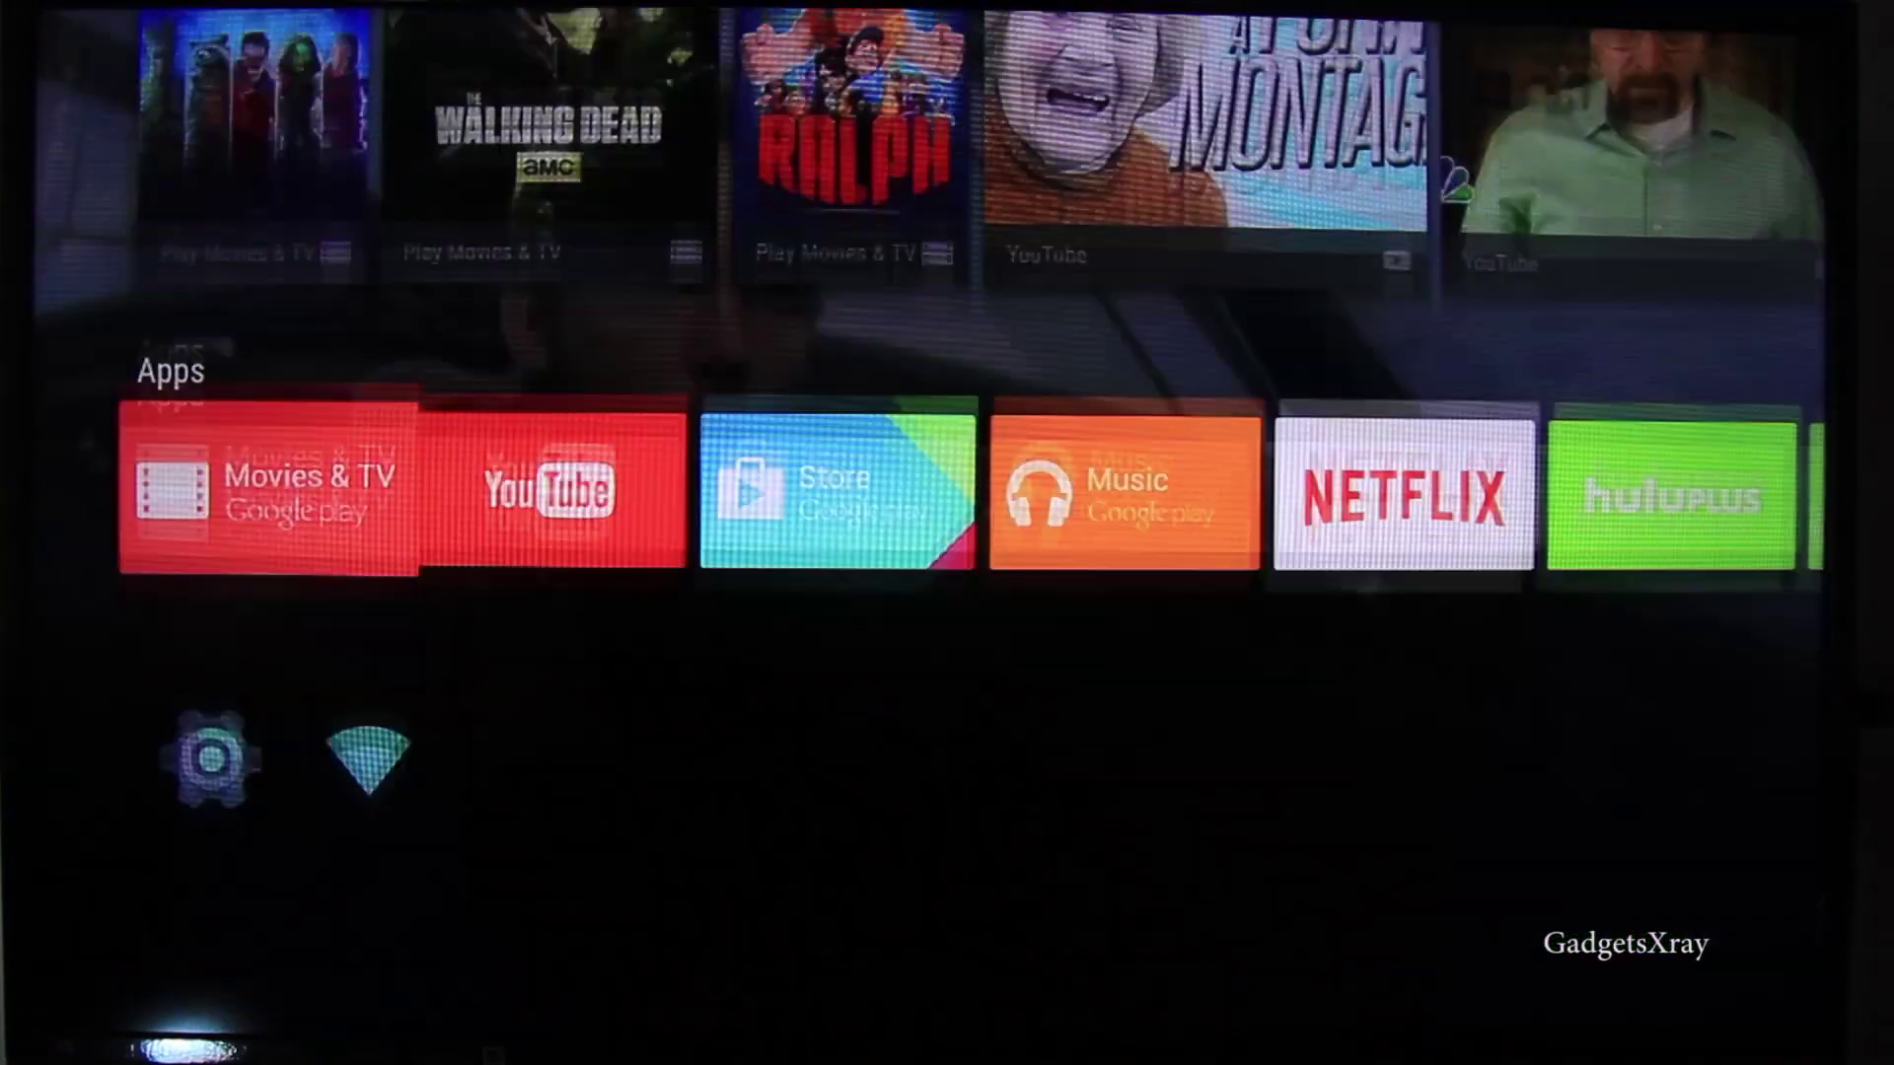
# Press Build in Settings > About until it confirms developer mode is already on
pyautogui.press('Return')
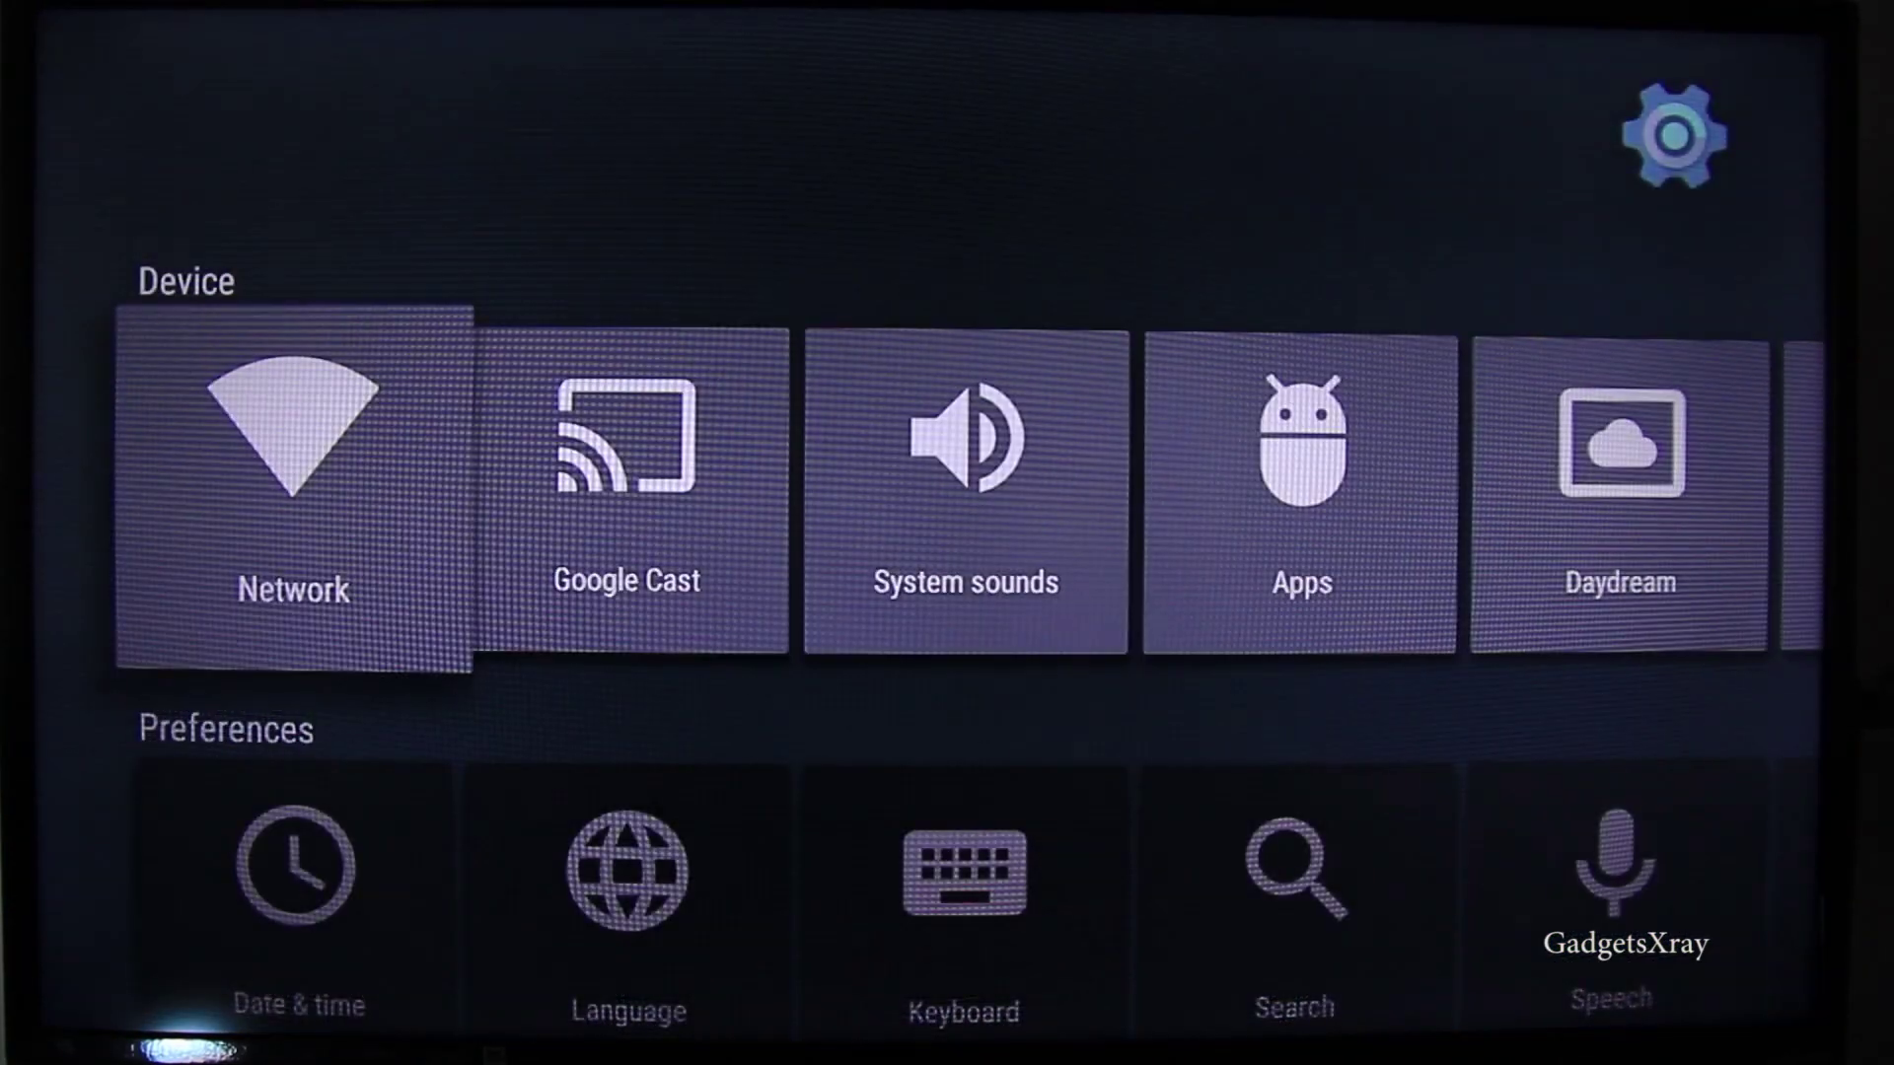
pyautogui.press('Right')
pyautogui.press('Right')
pyautogui.press('Right')
pyautogui.press('Right')
pyautogui.press('Right')
pyautogui.press('Right')
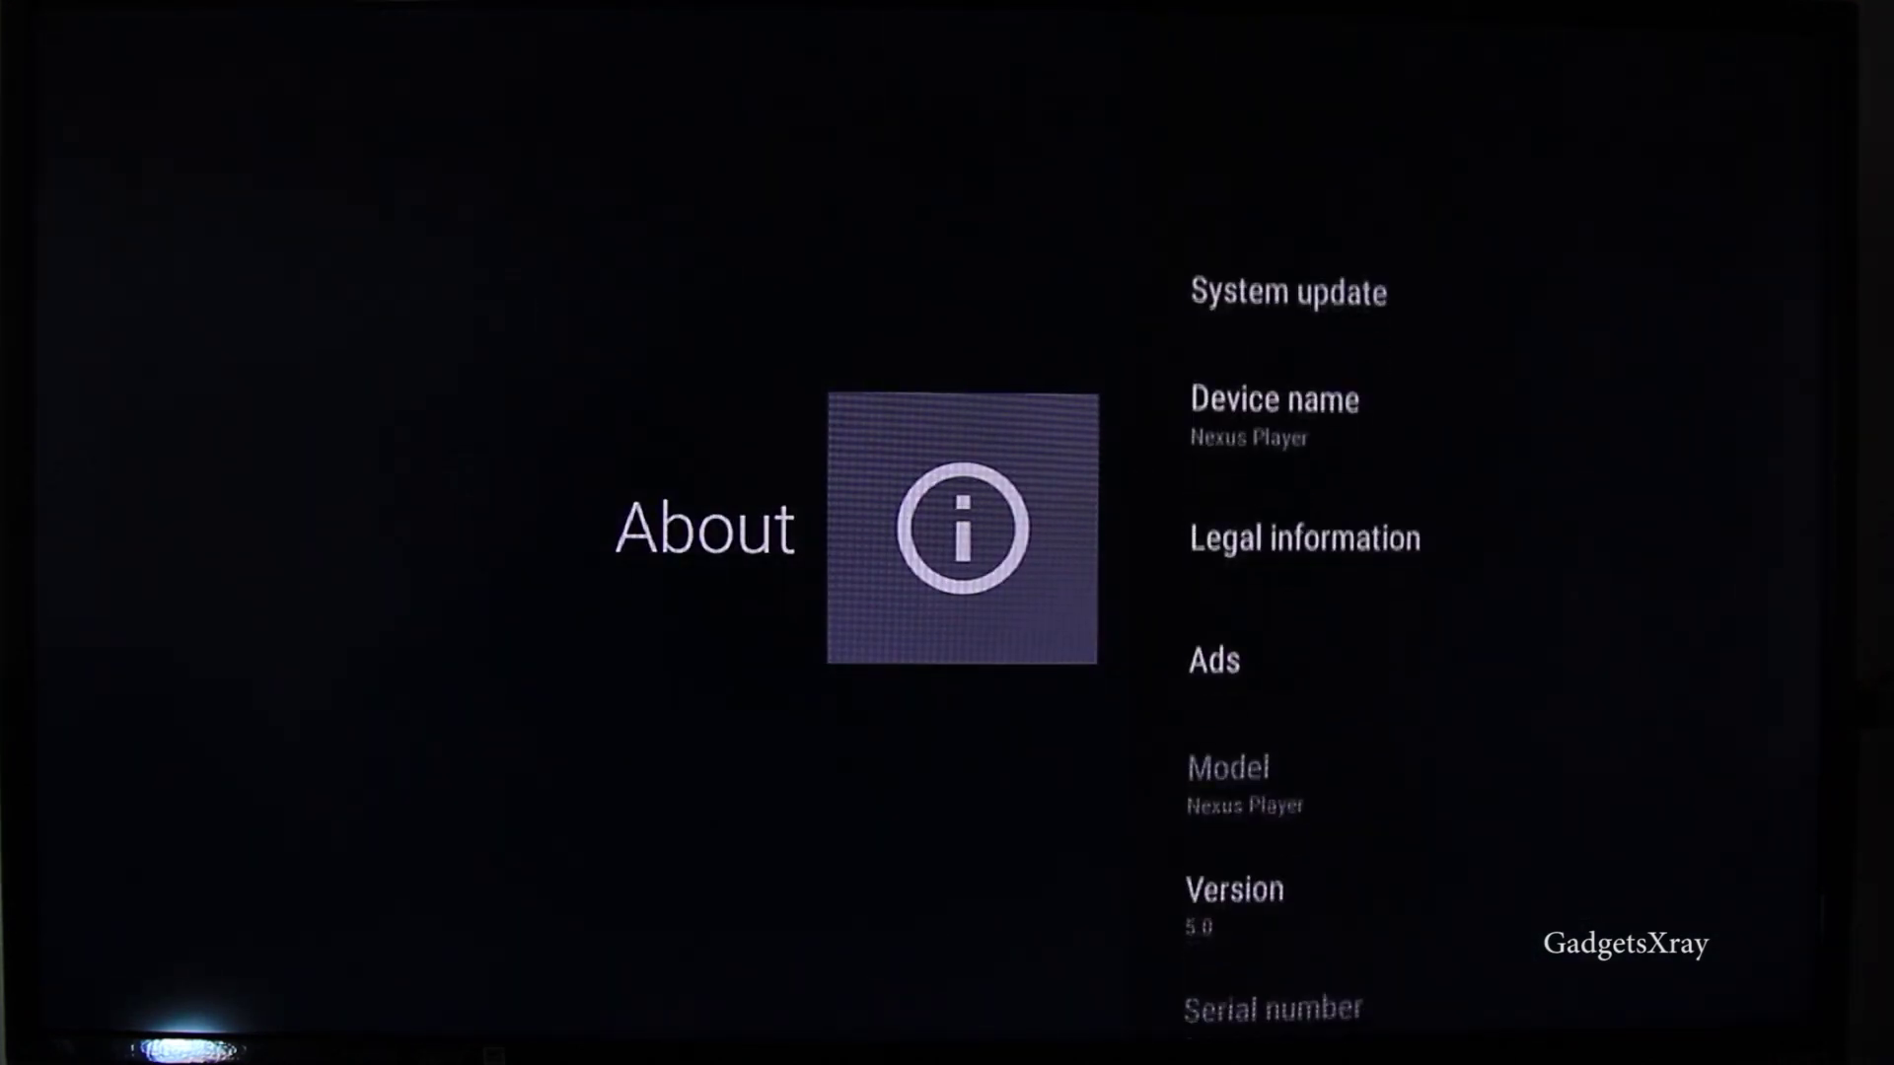
pyautogui.press('Down')
pyautogui.press('Down')
pyautogui.press('Down')
pyautogui.press('Down')
pyautogui.press('Down')
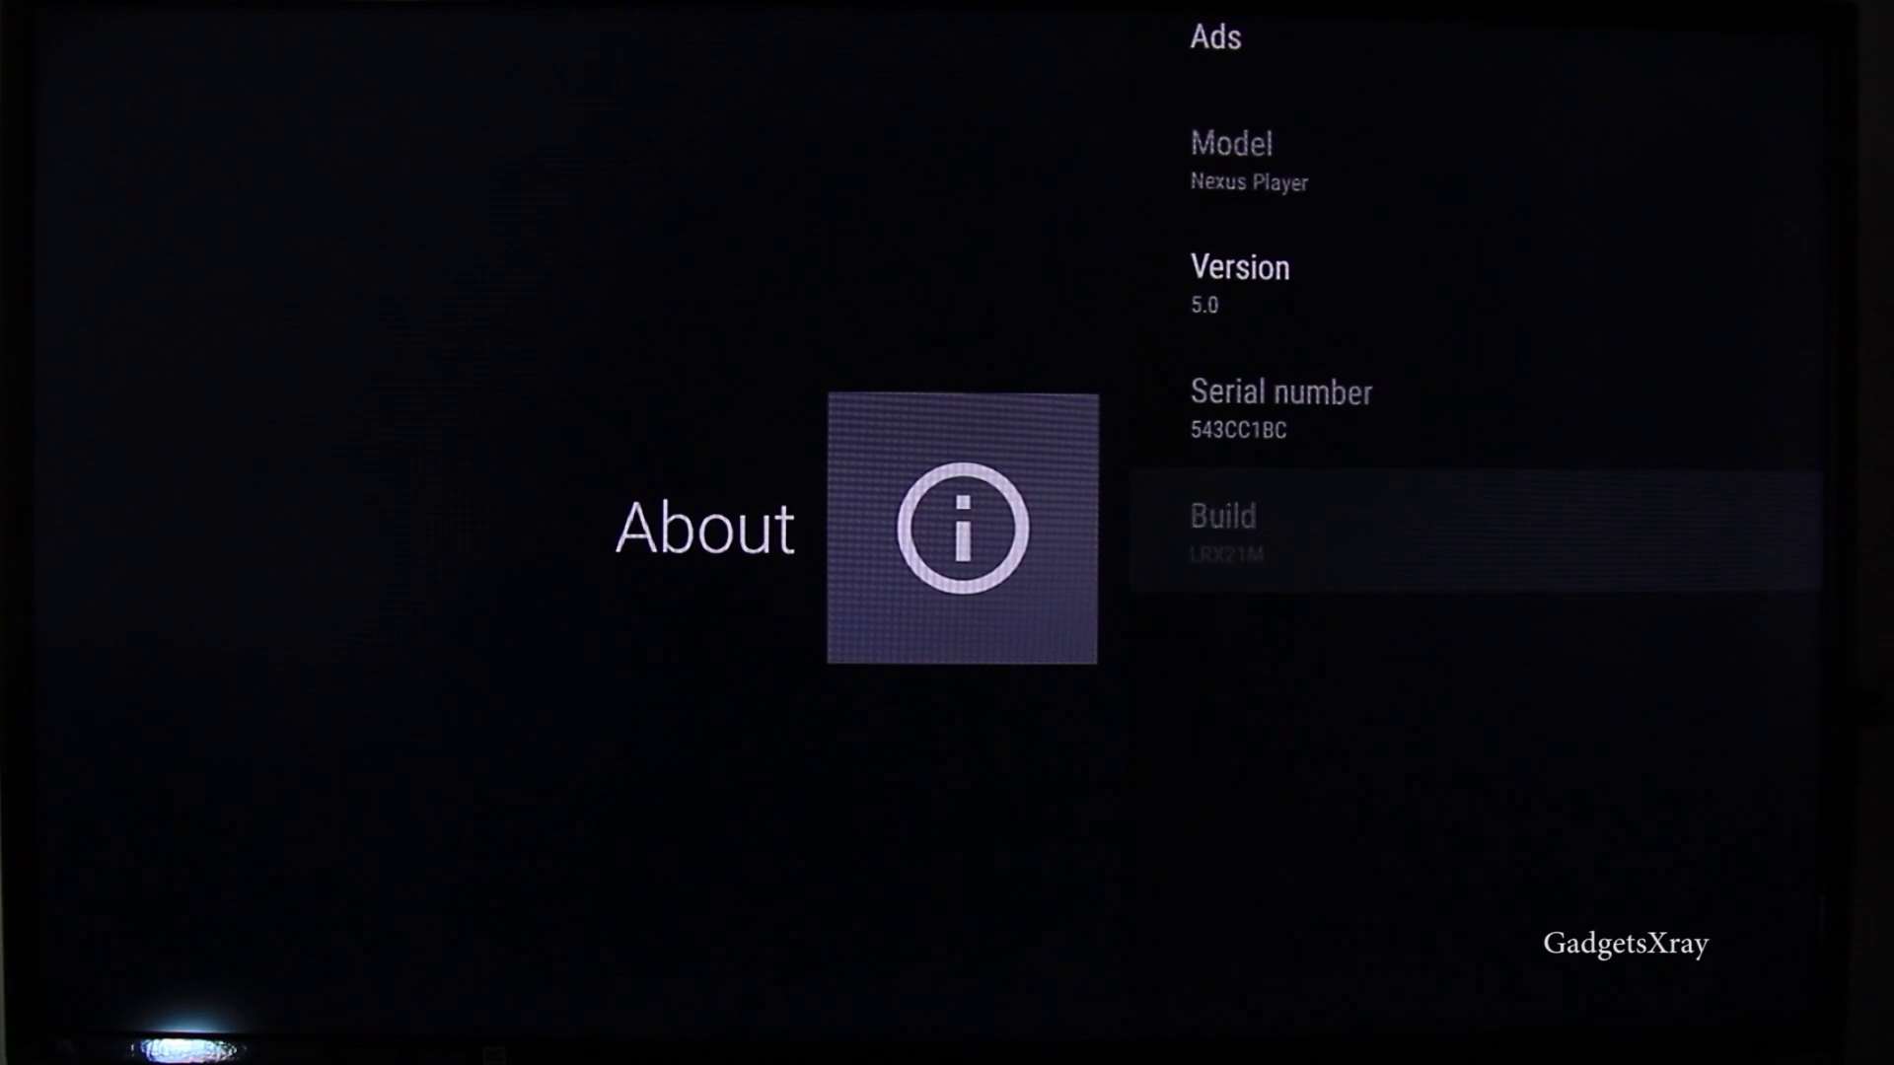
pyautogui.press('Return')
pyautogui.press('Return')
pyautogui.press('Return')
pyautogui.press('Return')
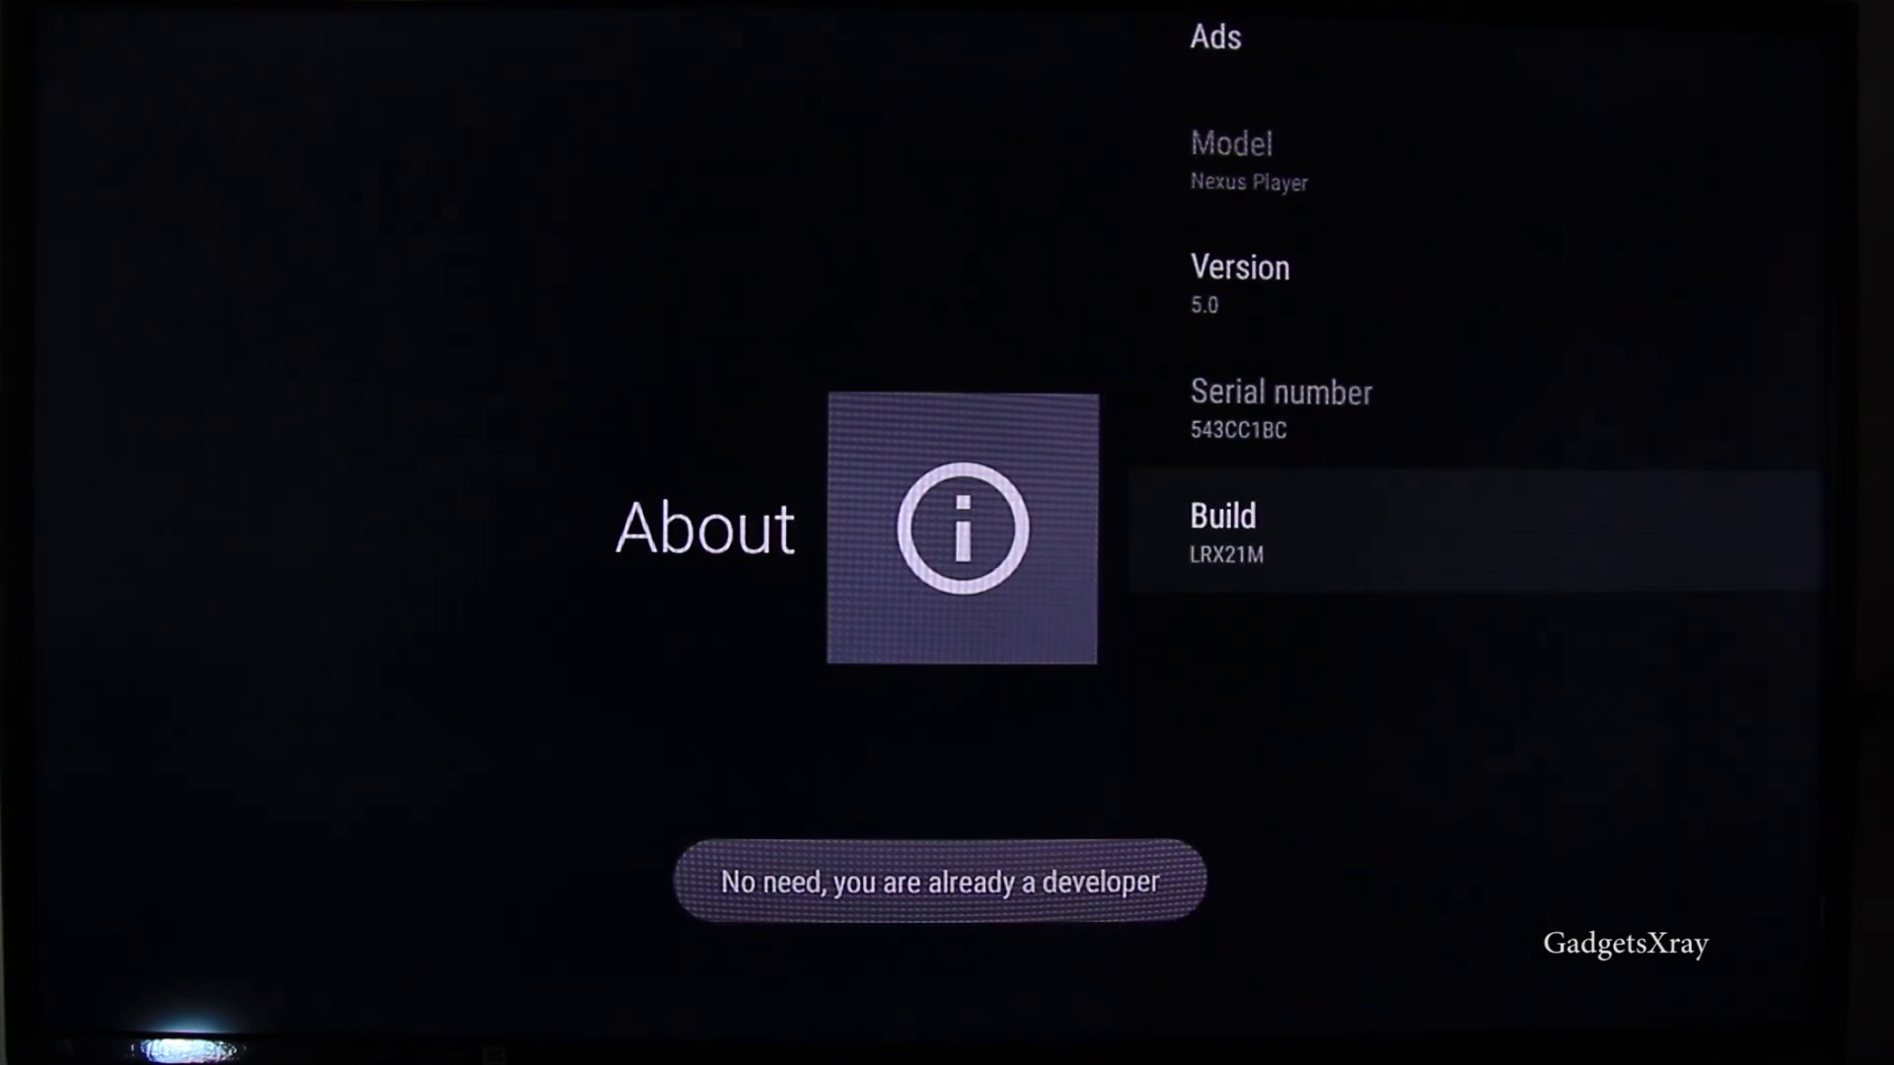
# Switch USB debugging to On under Developer options > Debugging
pyautogui.press('Escape')
pyautogui.press('Down')
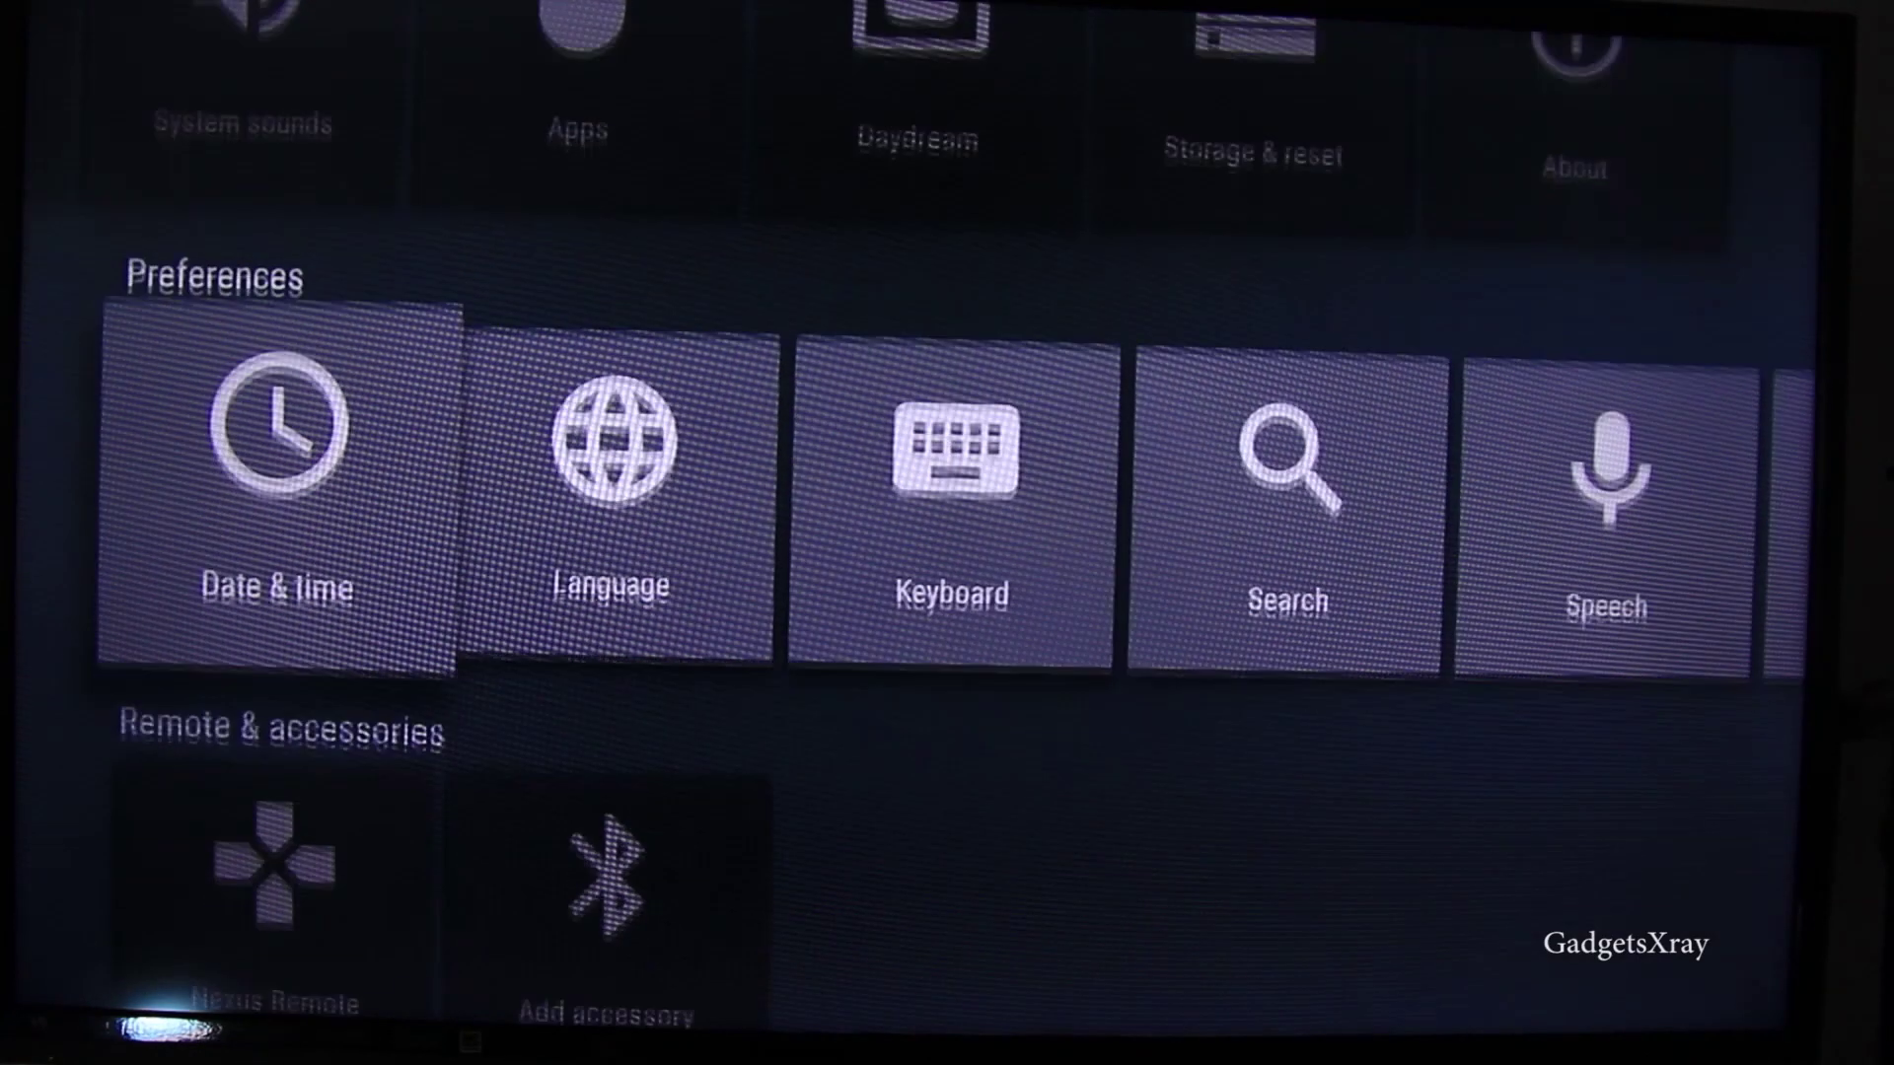
pyautogui.press('Right')
pyautogui.press('Right')
pyautogui.press('Right')
pyautogui.press('Right')
pyautogui.press('Right')
pyautogui.press('Right')
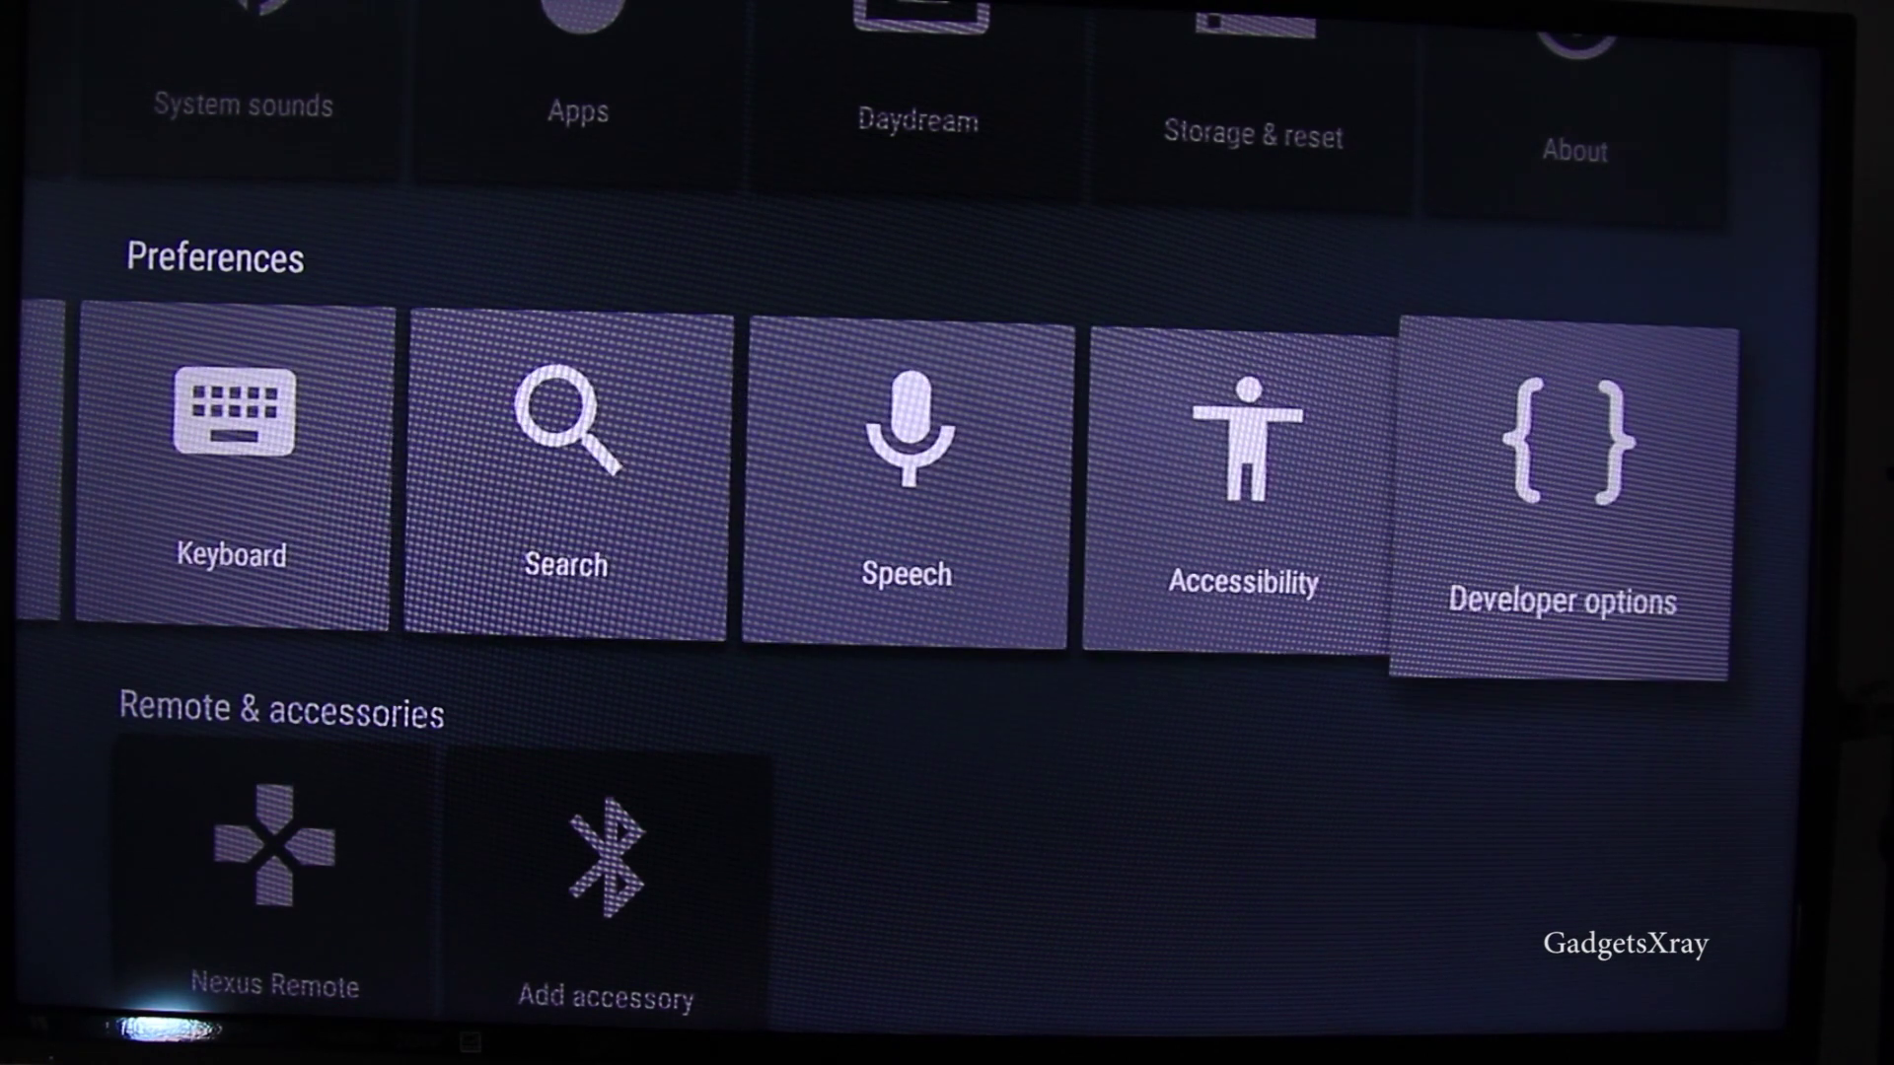
pyautogui.press('Return')
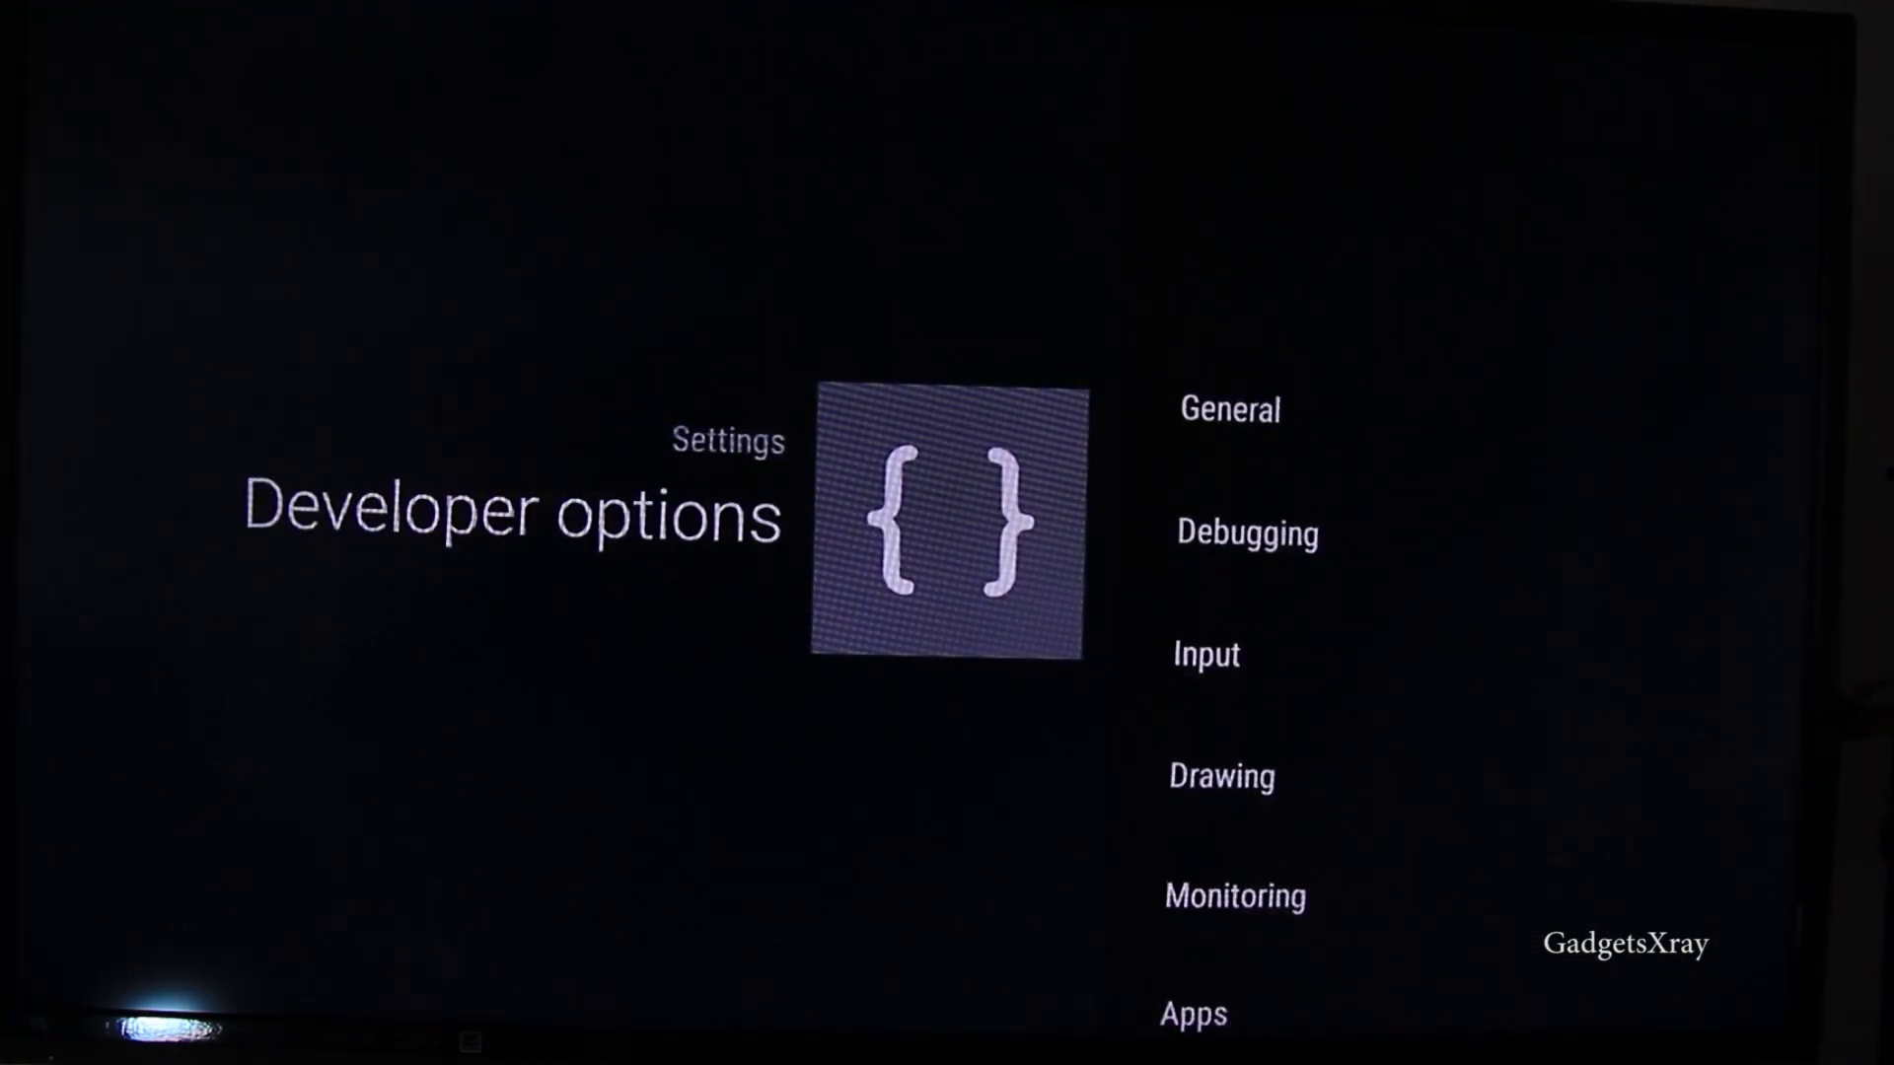
pyautogui.press('Down')
pyautogui.press('Return')
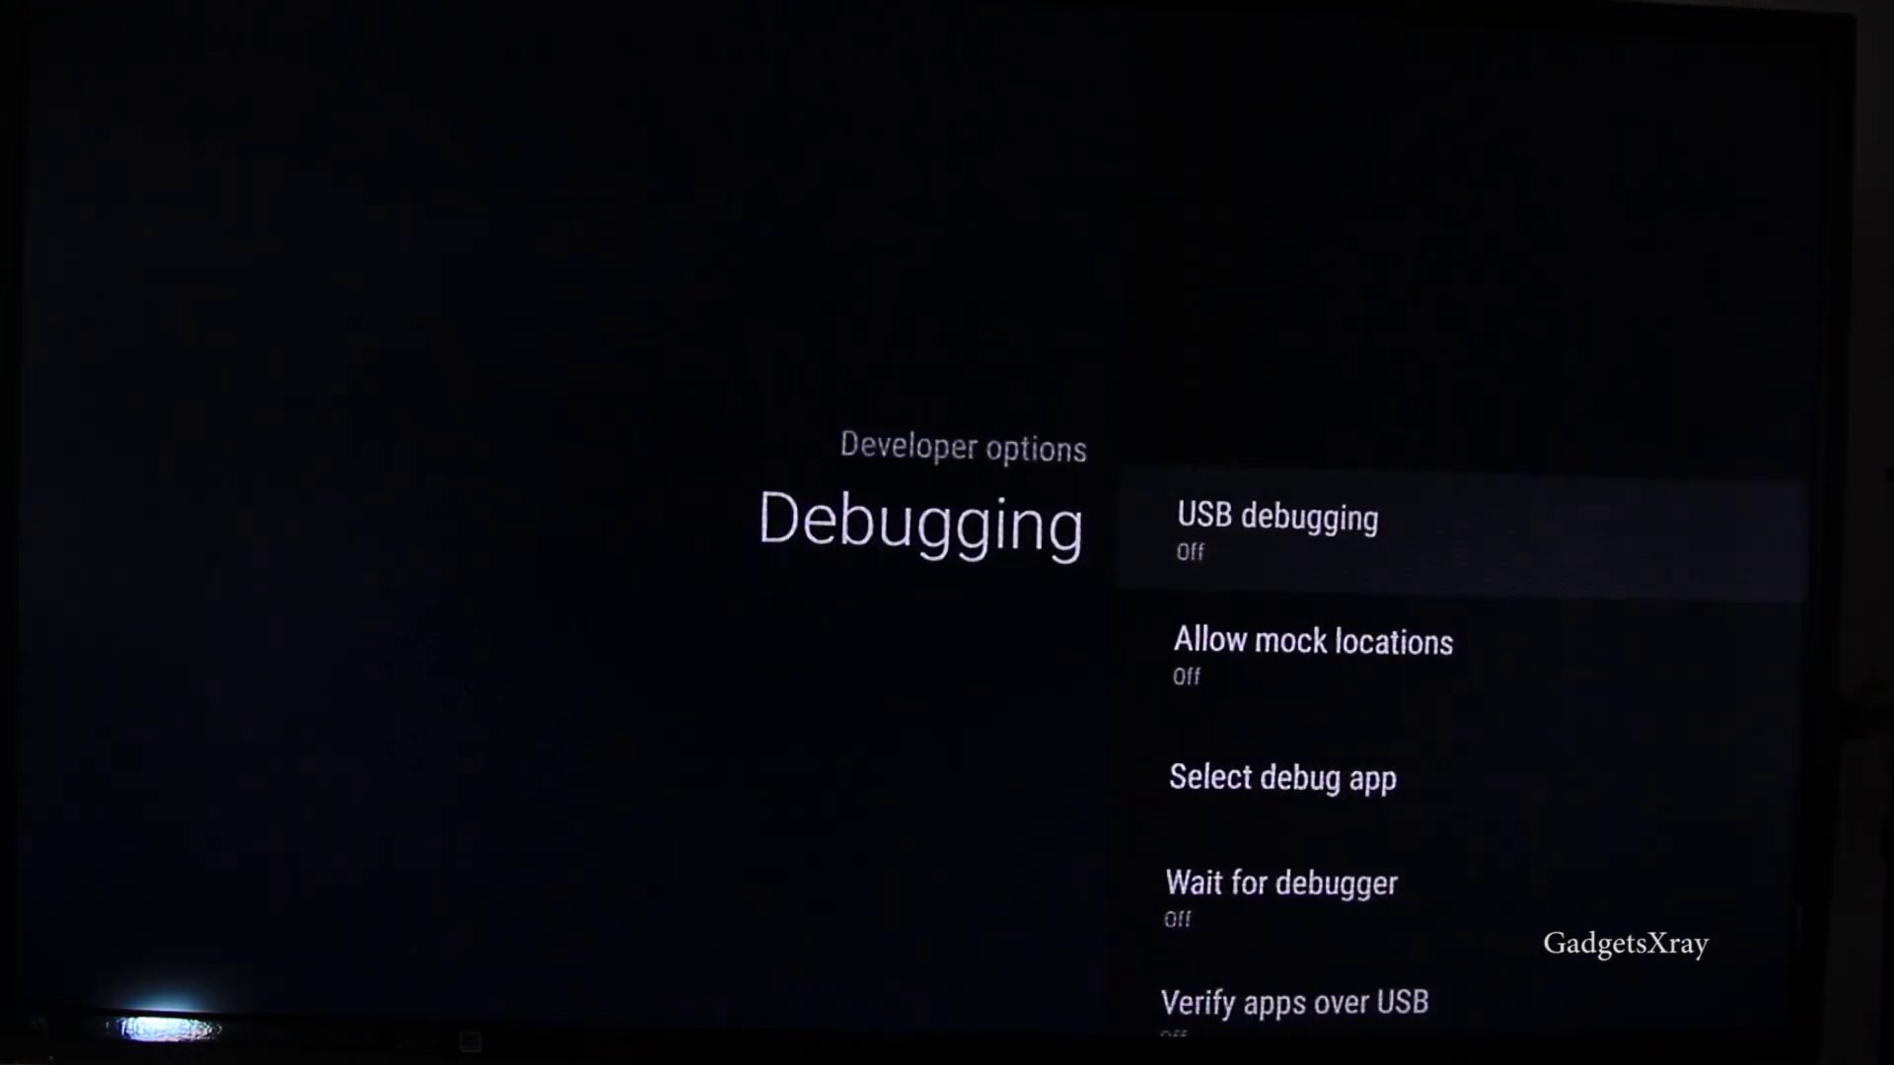
pyautogui.press('Return')
pyautogui.press('Up')
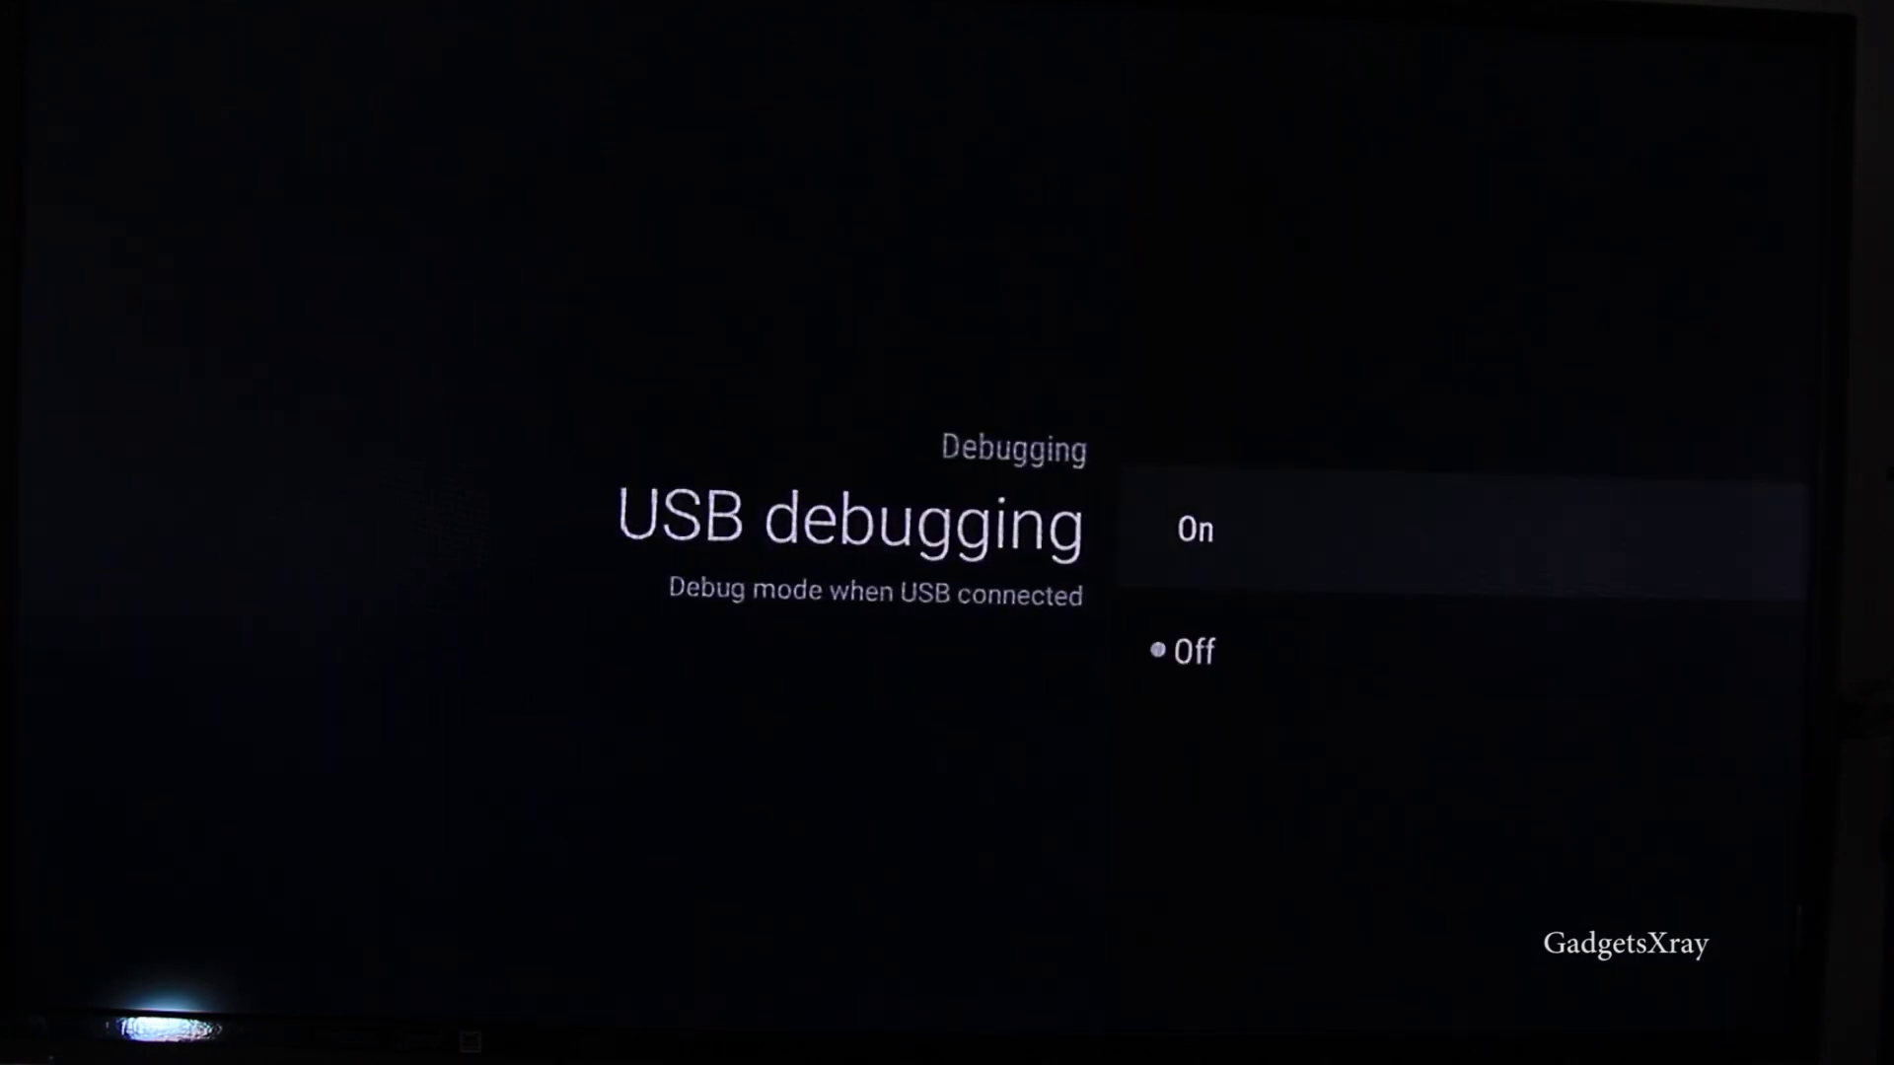
pyautogui.press('Return')
# Back out of Developer options and leave Settings
pyautogui.press('Escape')
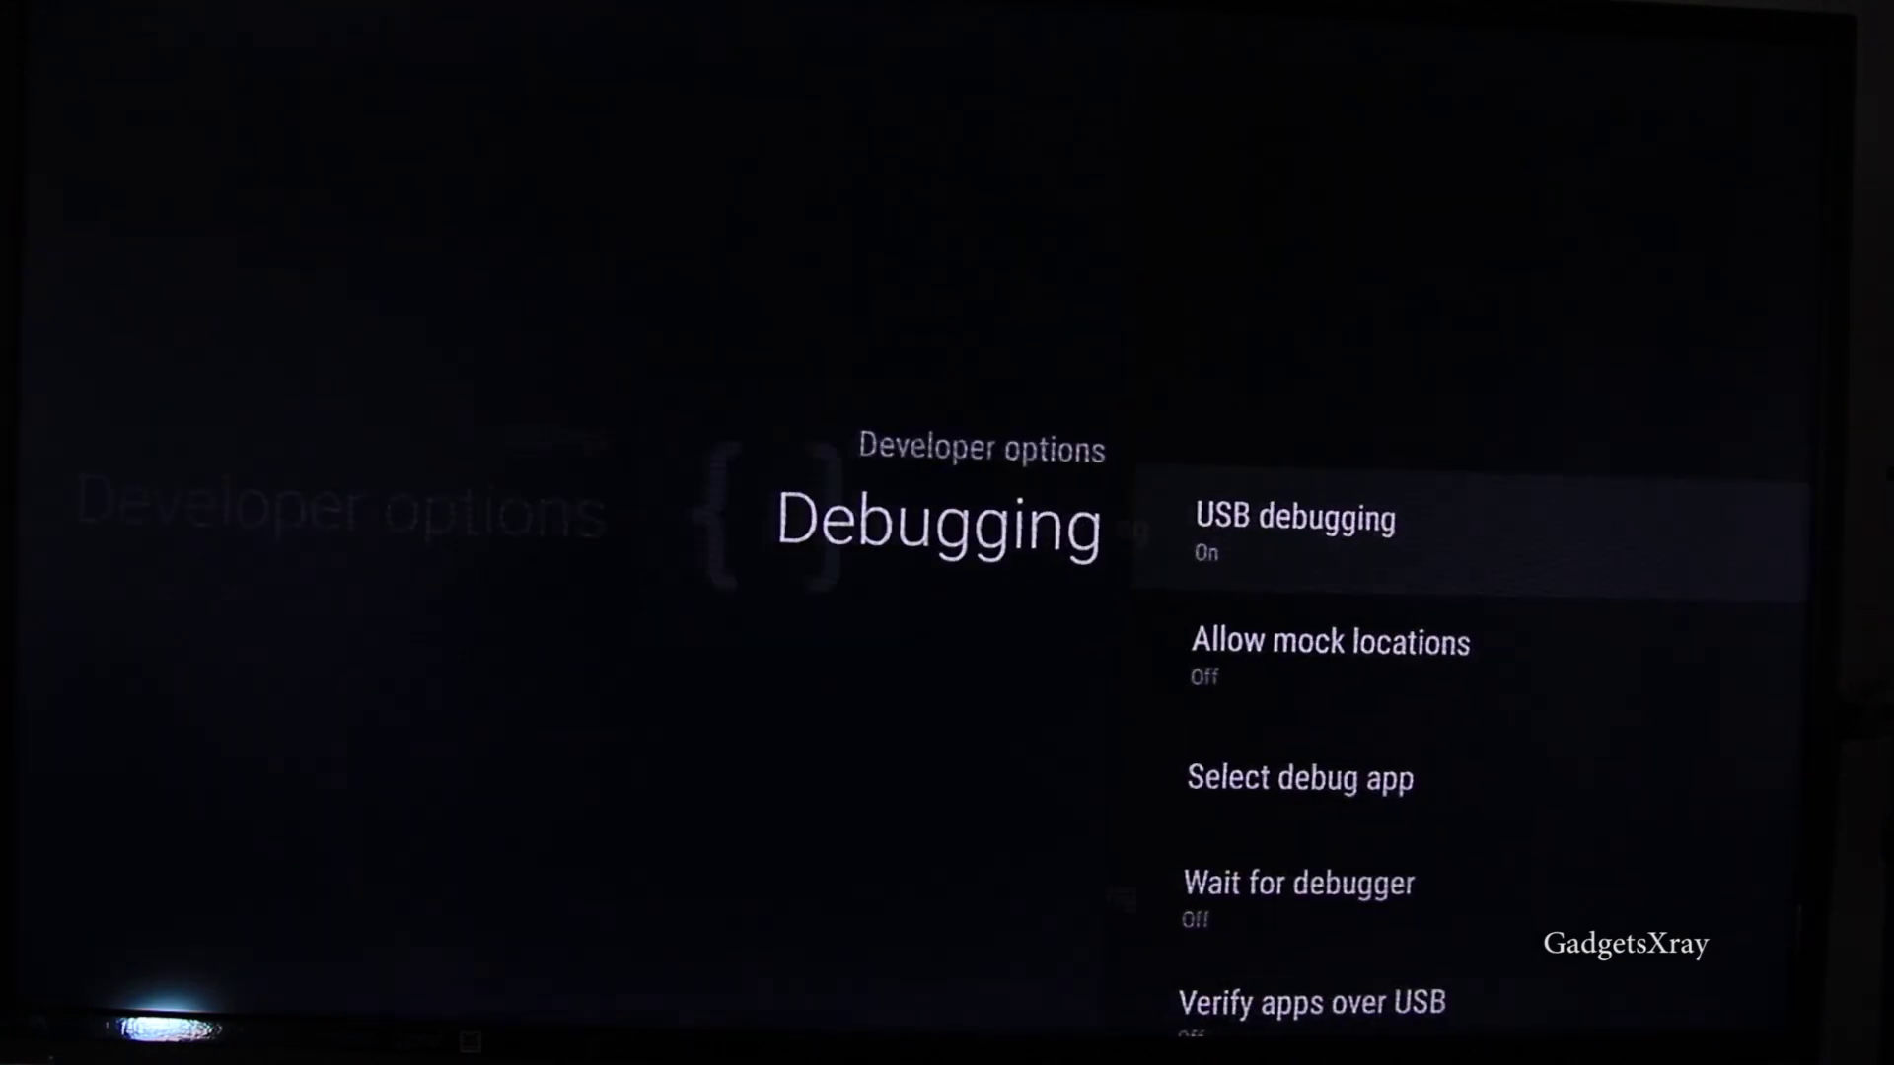
pyautogui.press('Escape')
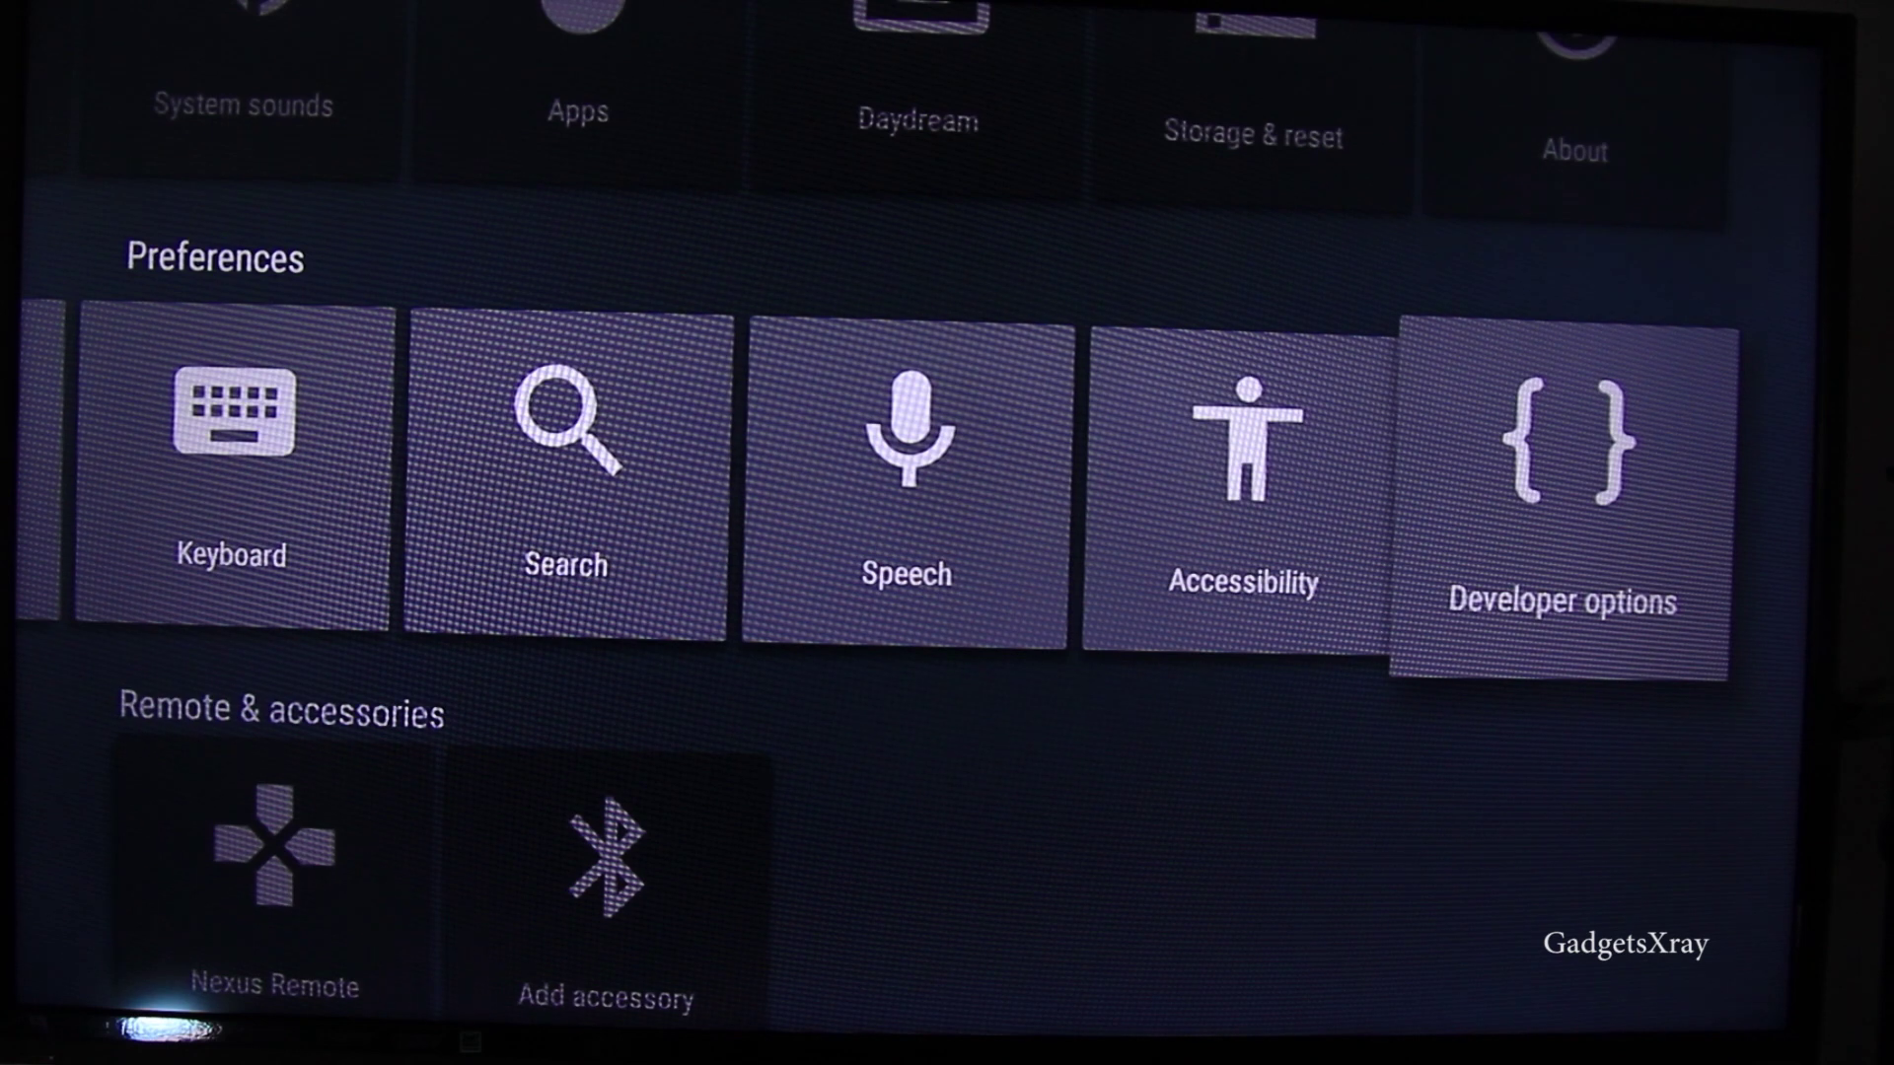
pyautogui.press('Escape')
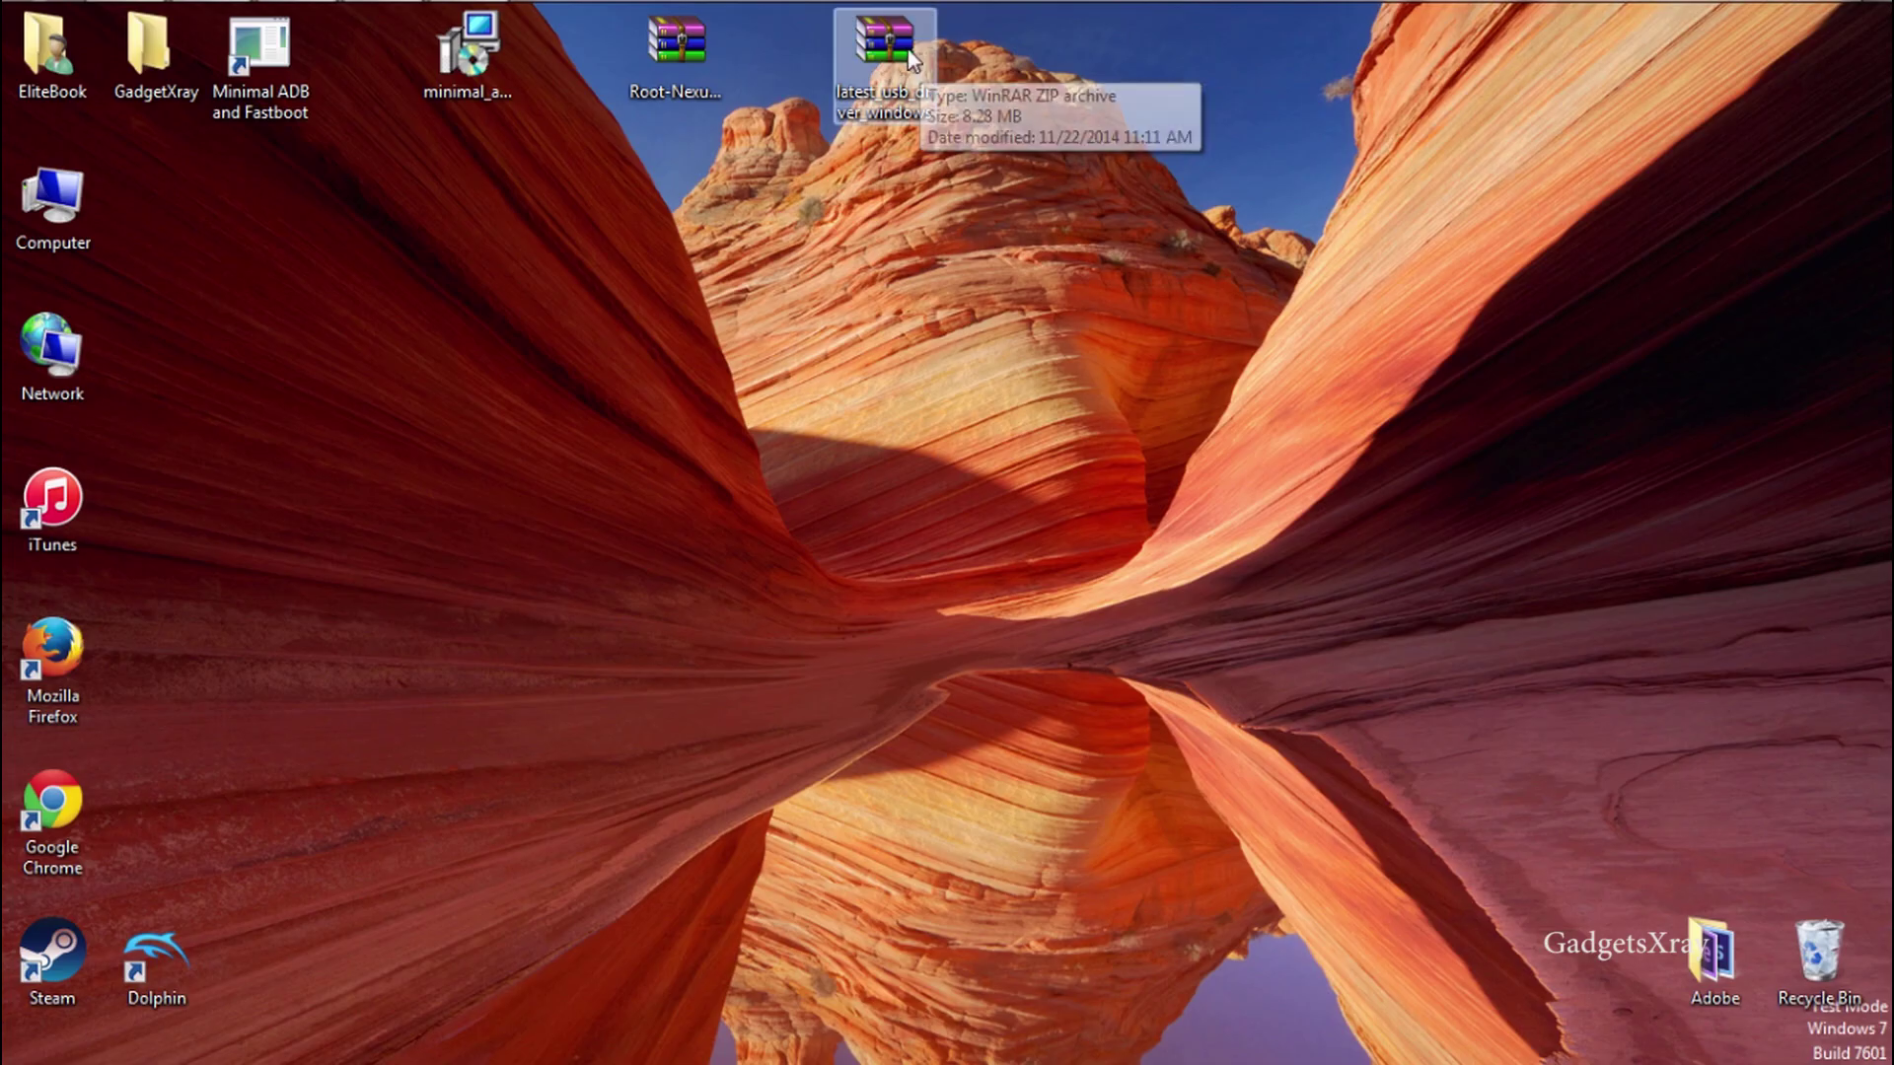
# Extract latest_usb_driver to latest_usb_driver_windows\ and open its usb_driver folder
pyautogui.rightClick(896, 52)
pyautogui.click(805, 192)
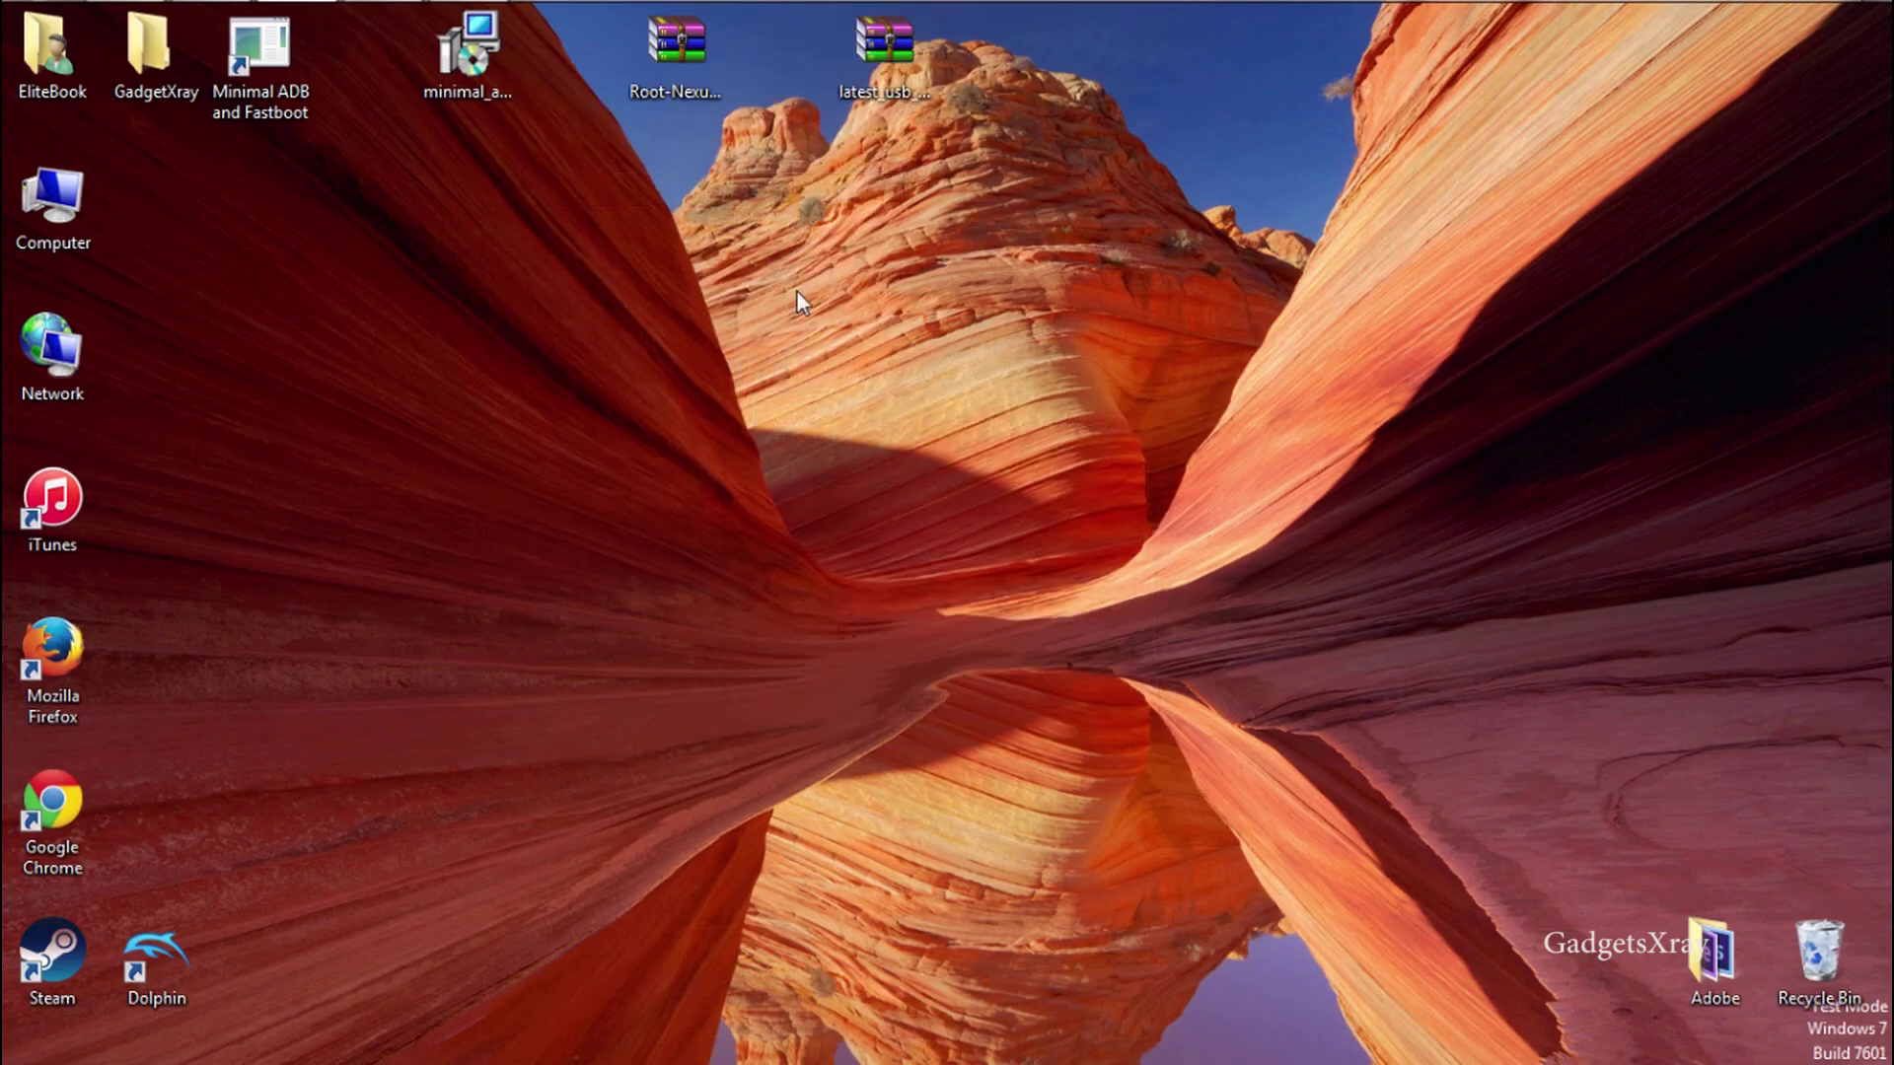
pyautogui.doubleClick(156, 214)
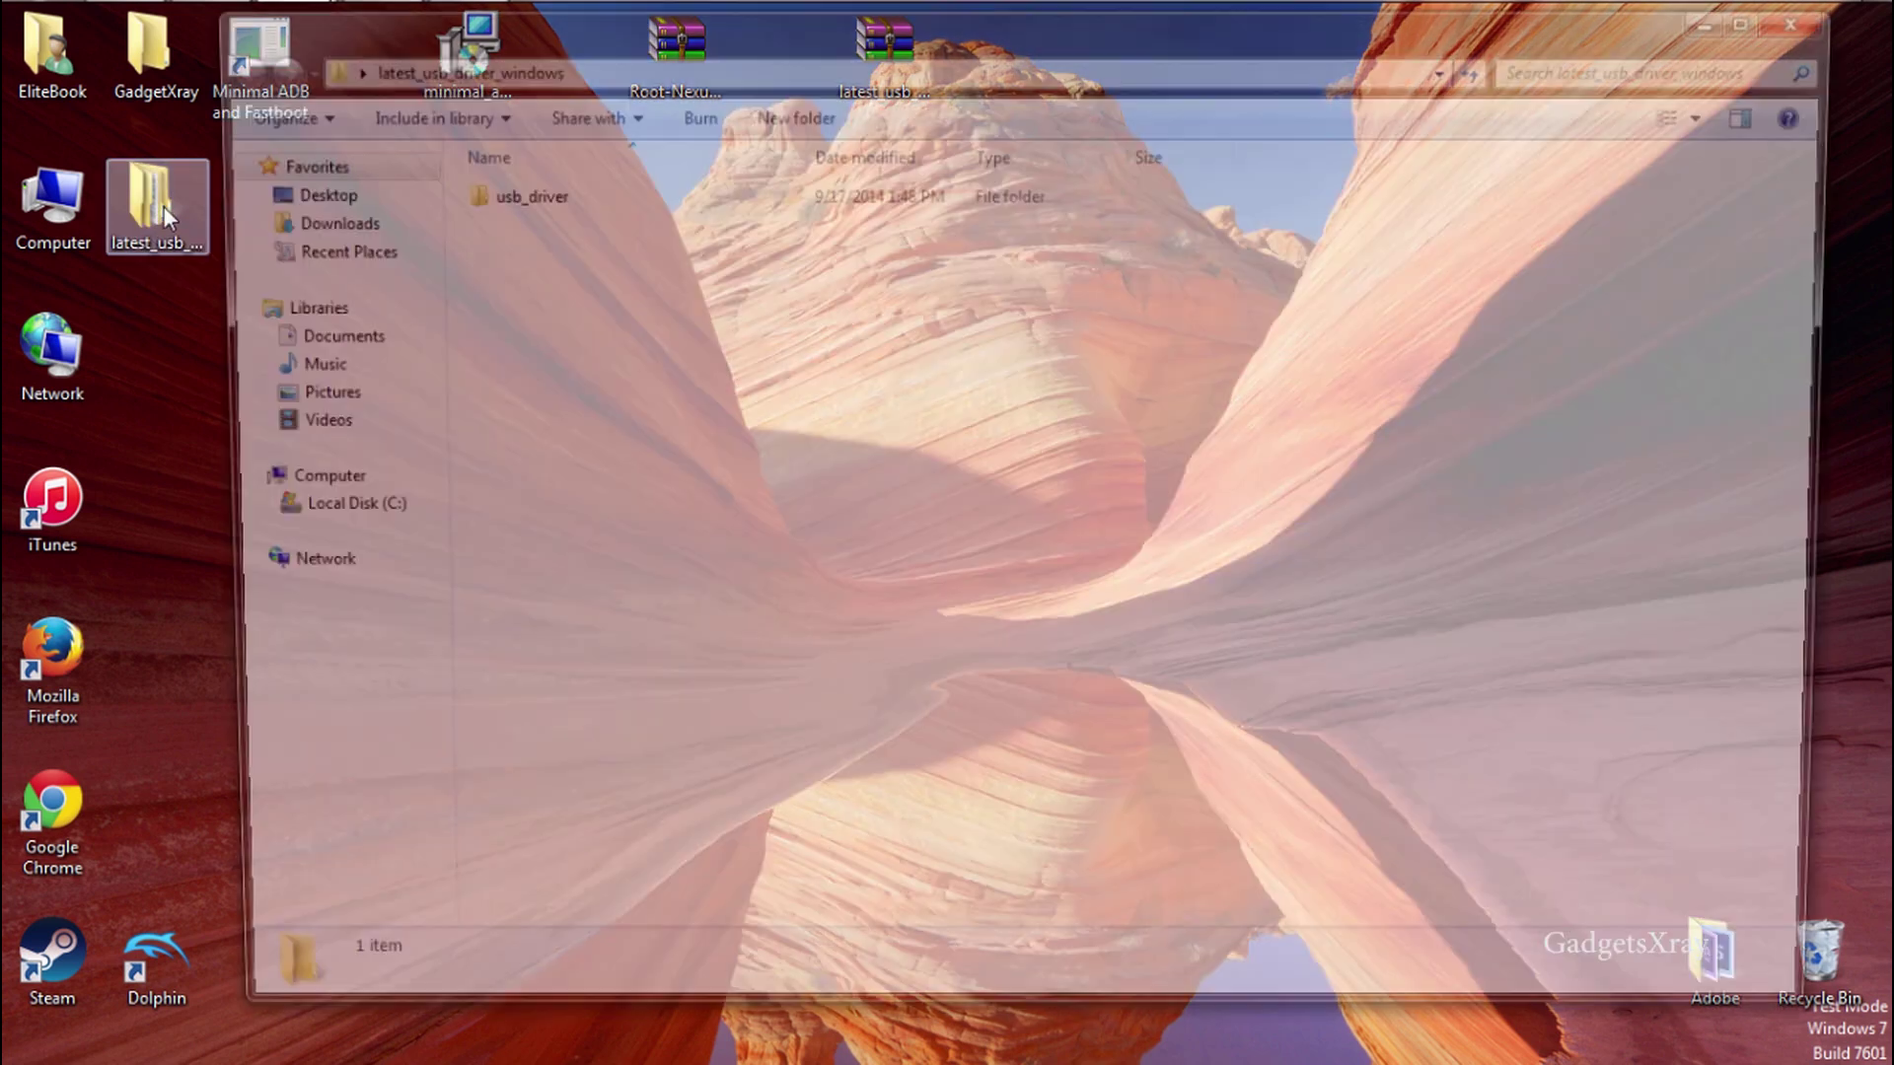
pyautogui.doubleClick(588, 185)
# Snap the usb_driver folder window to the right half of the screen
pyautogui.doubleClick(674, 36)
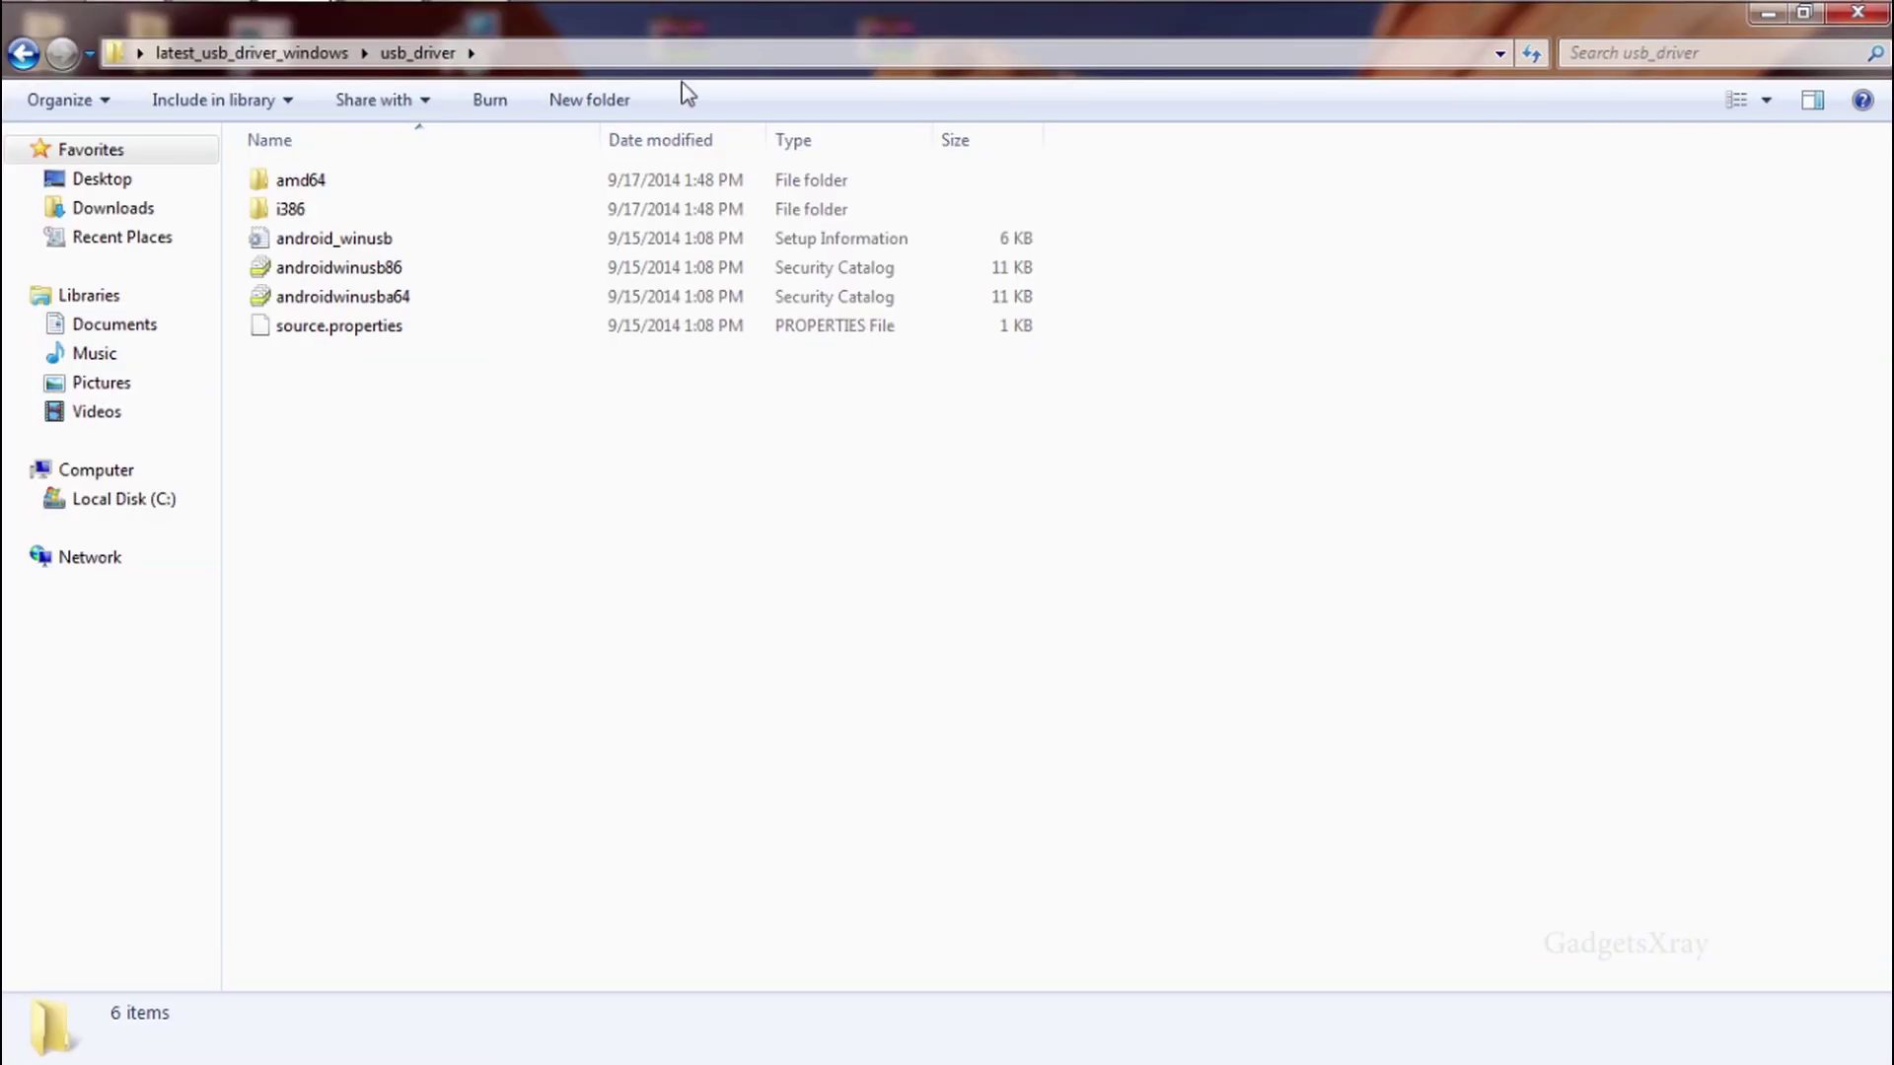
pyautogui.doubleClick(815, 16)
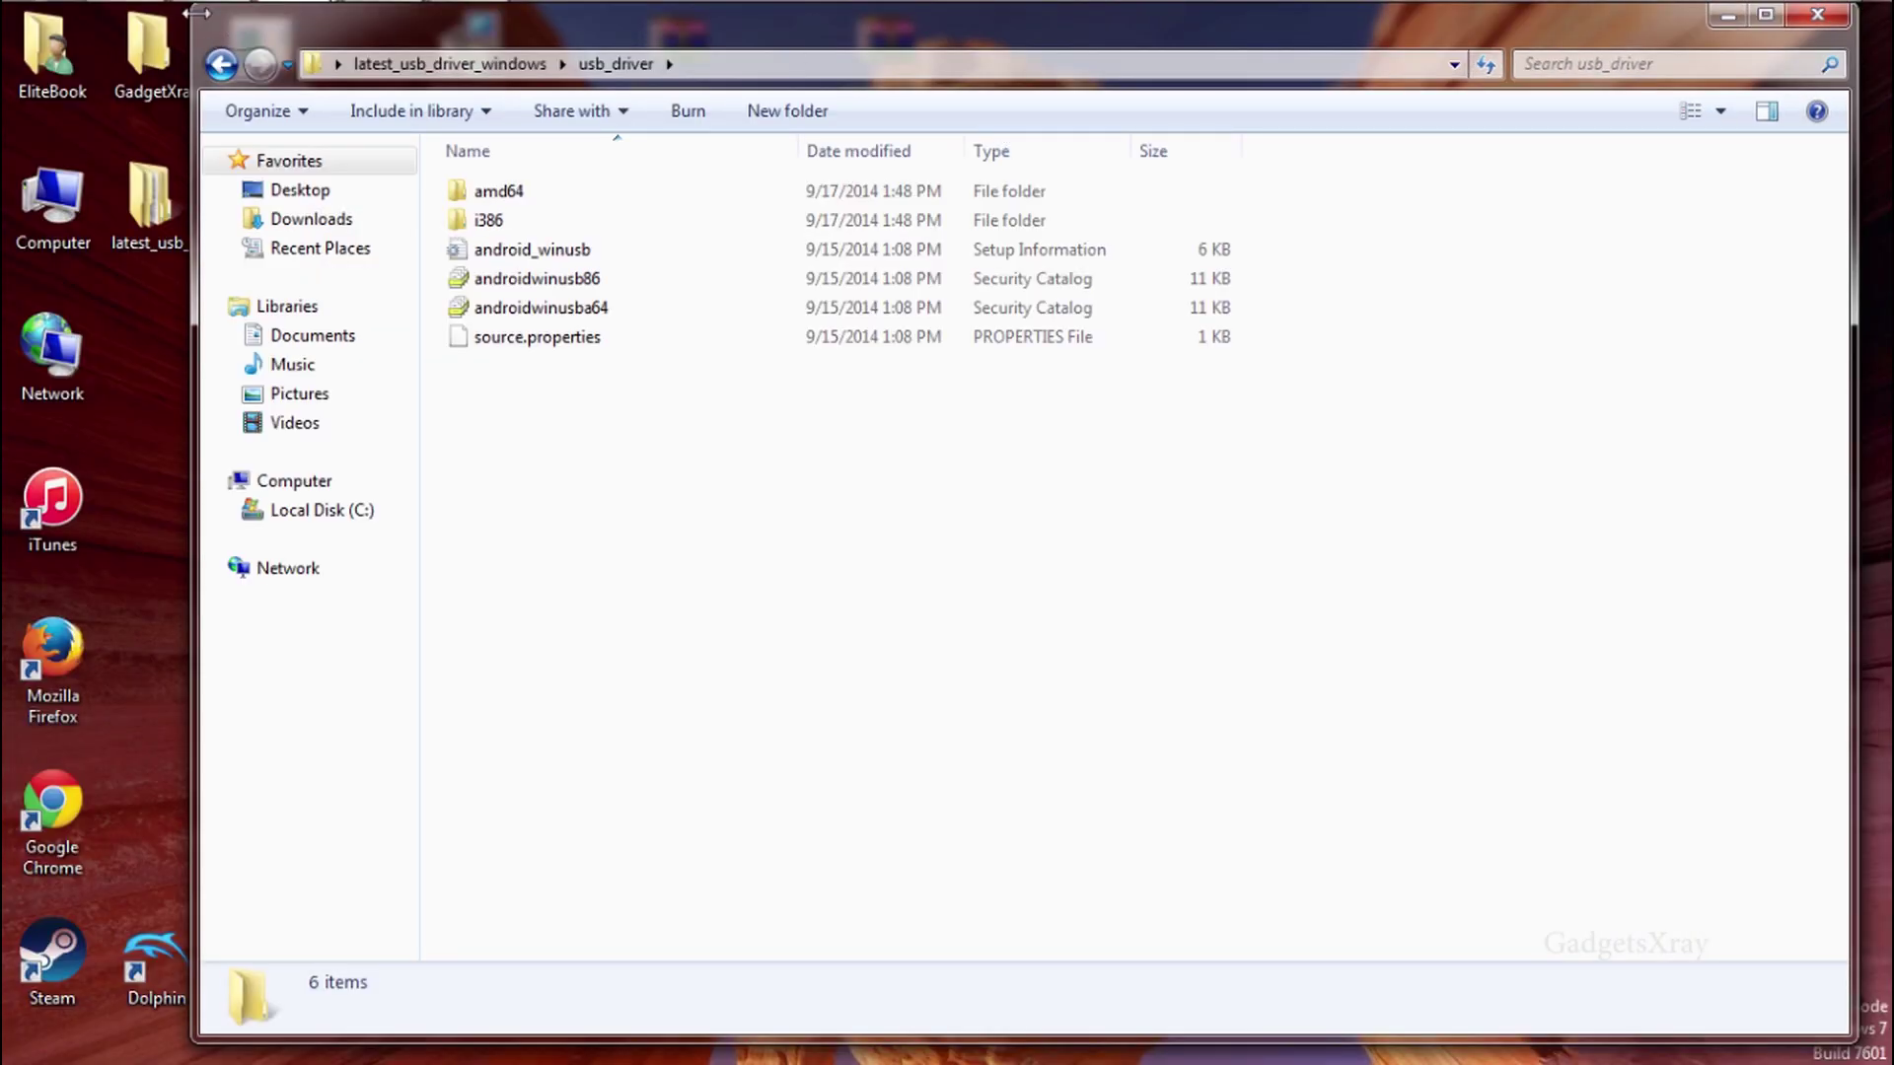
pyautogui.moveTo(207, 17); pyautogui.dragTo(1191, 230)
pyautogui.press('super+Right')
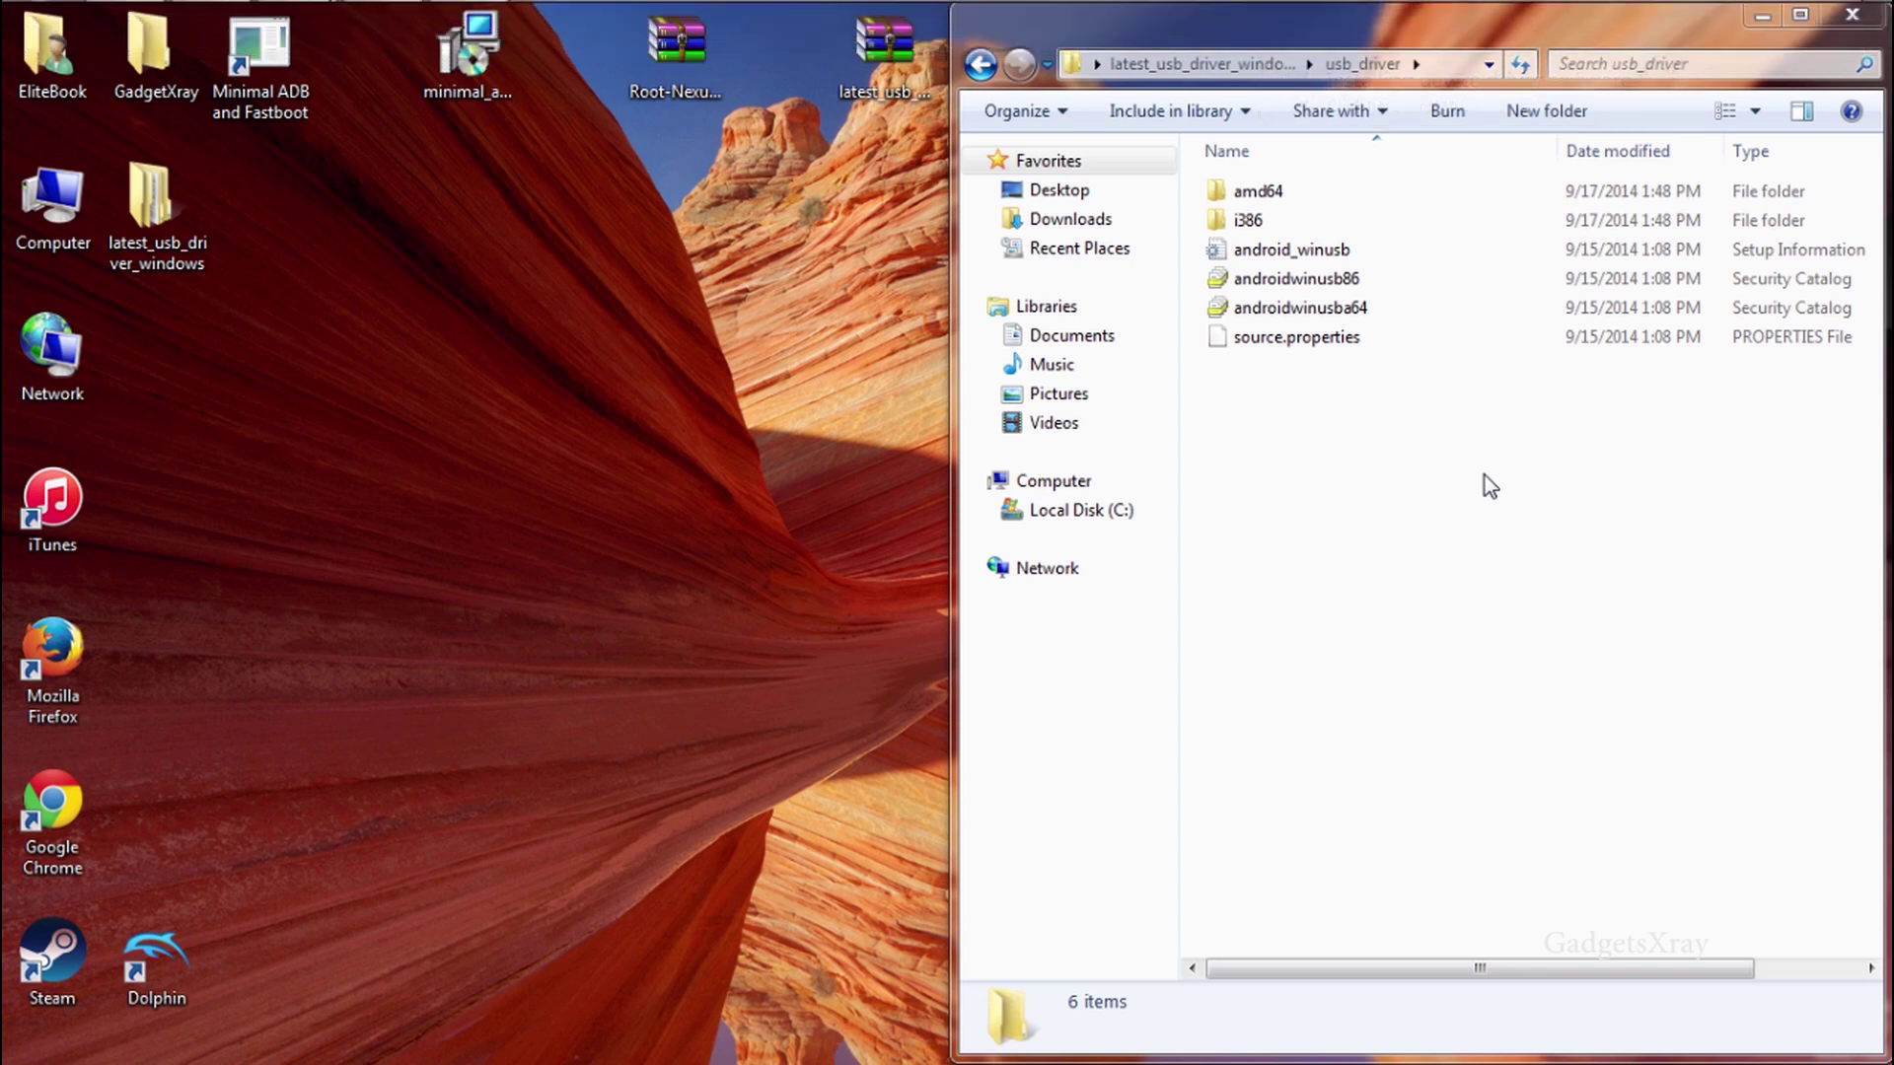
pyautogui.rightClick(36, 203)
# Open Device Manager and start updating the Android device's driver
pyautogui.click(119, 462)
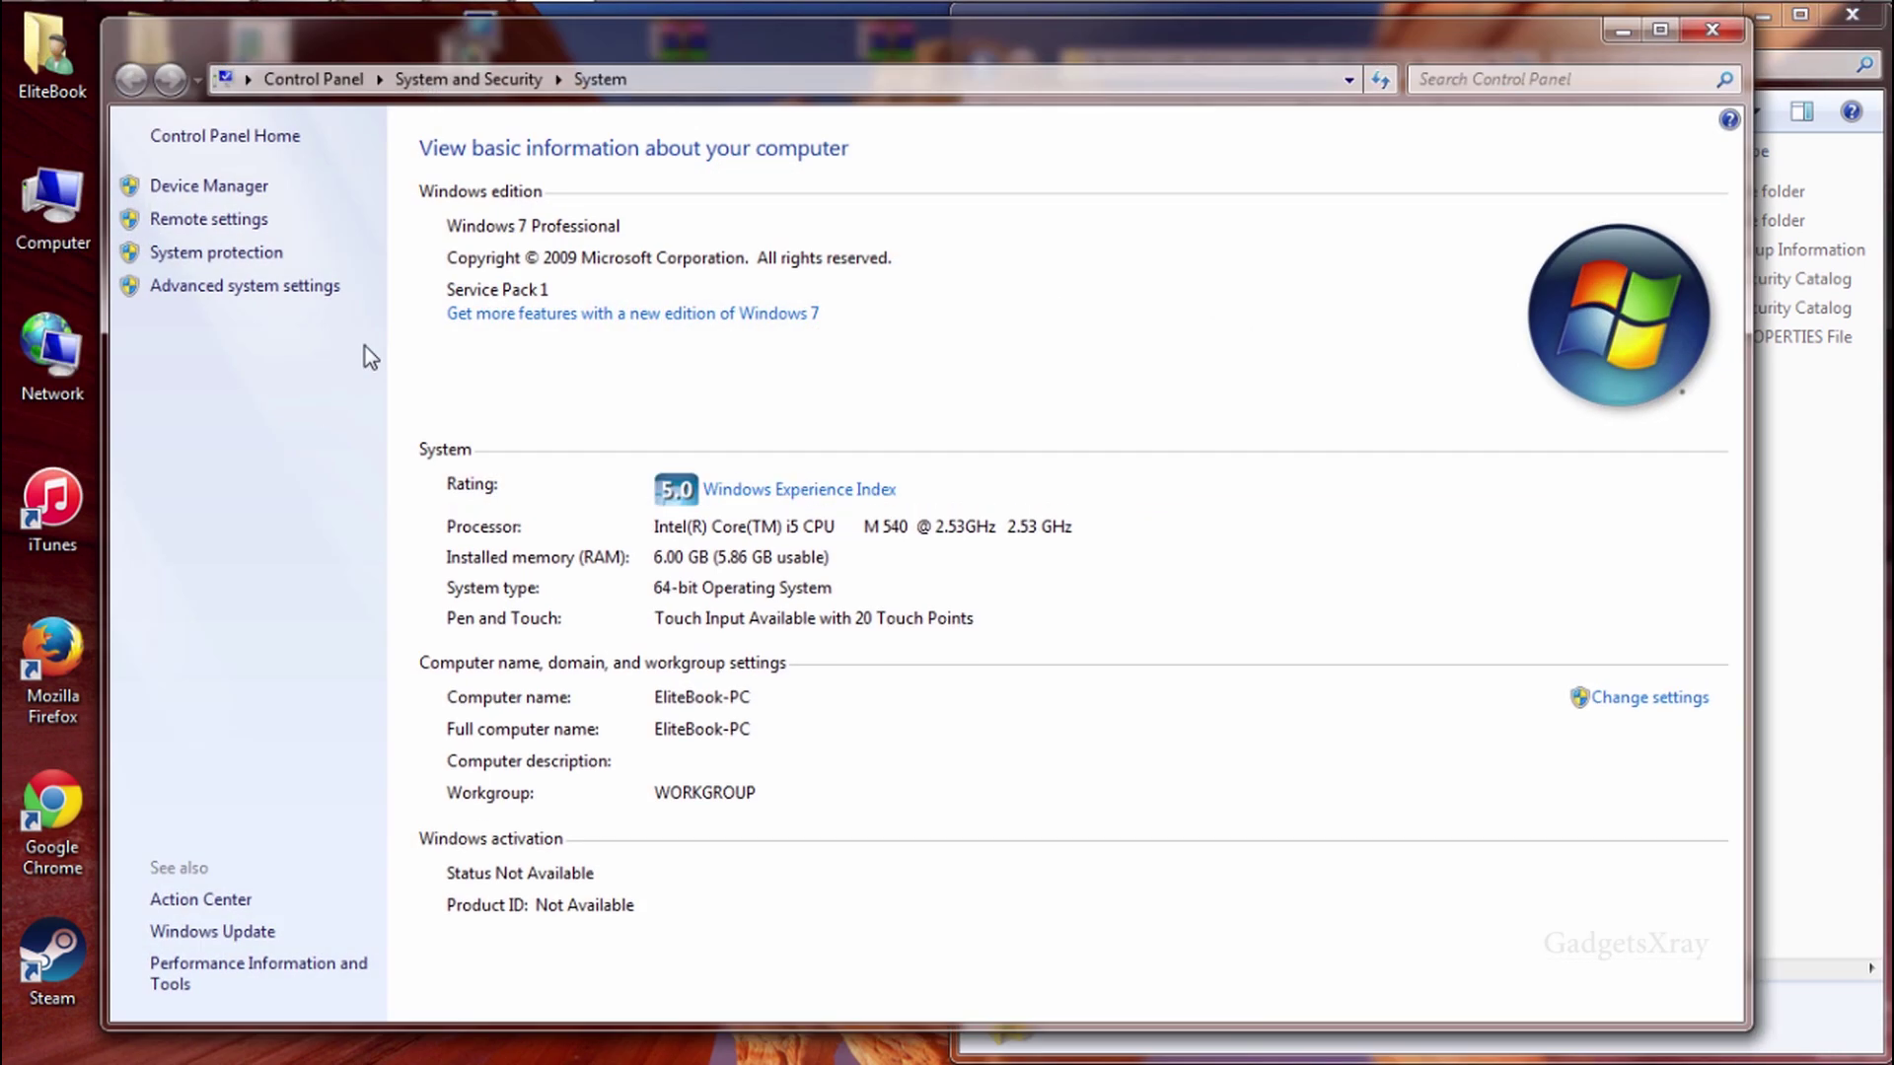
pyautogui.click(248, 189)
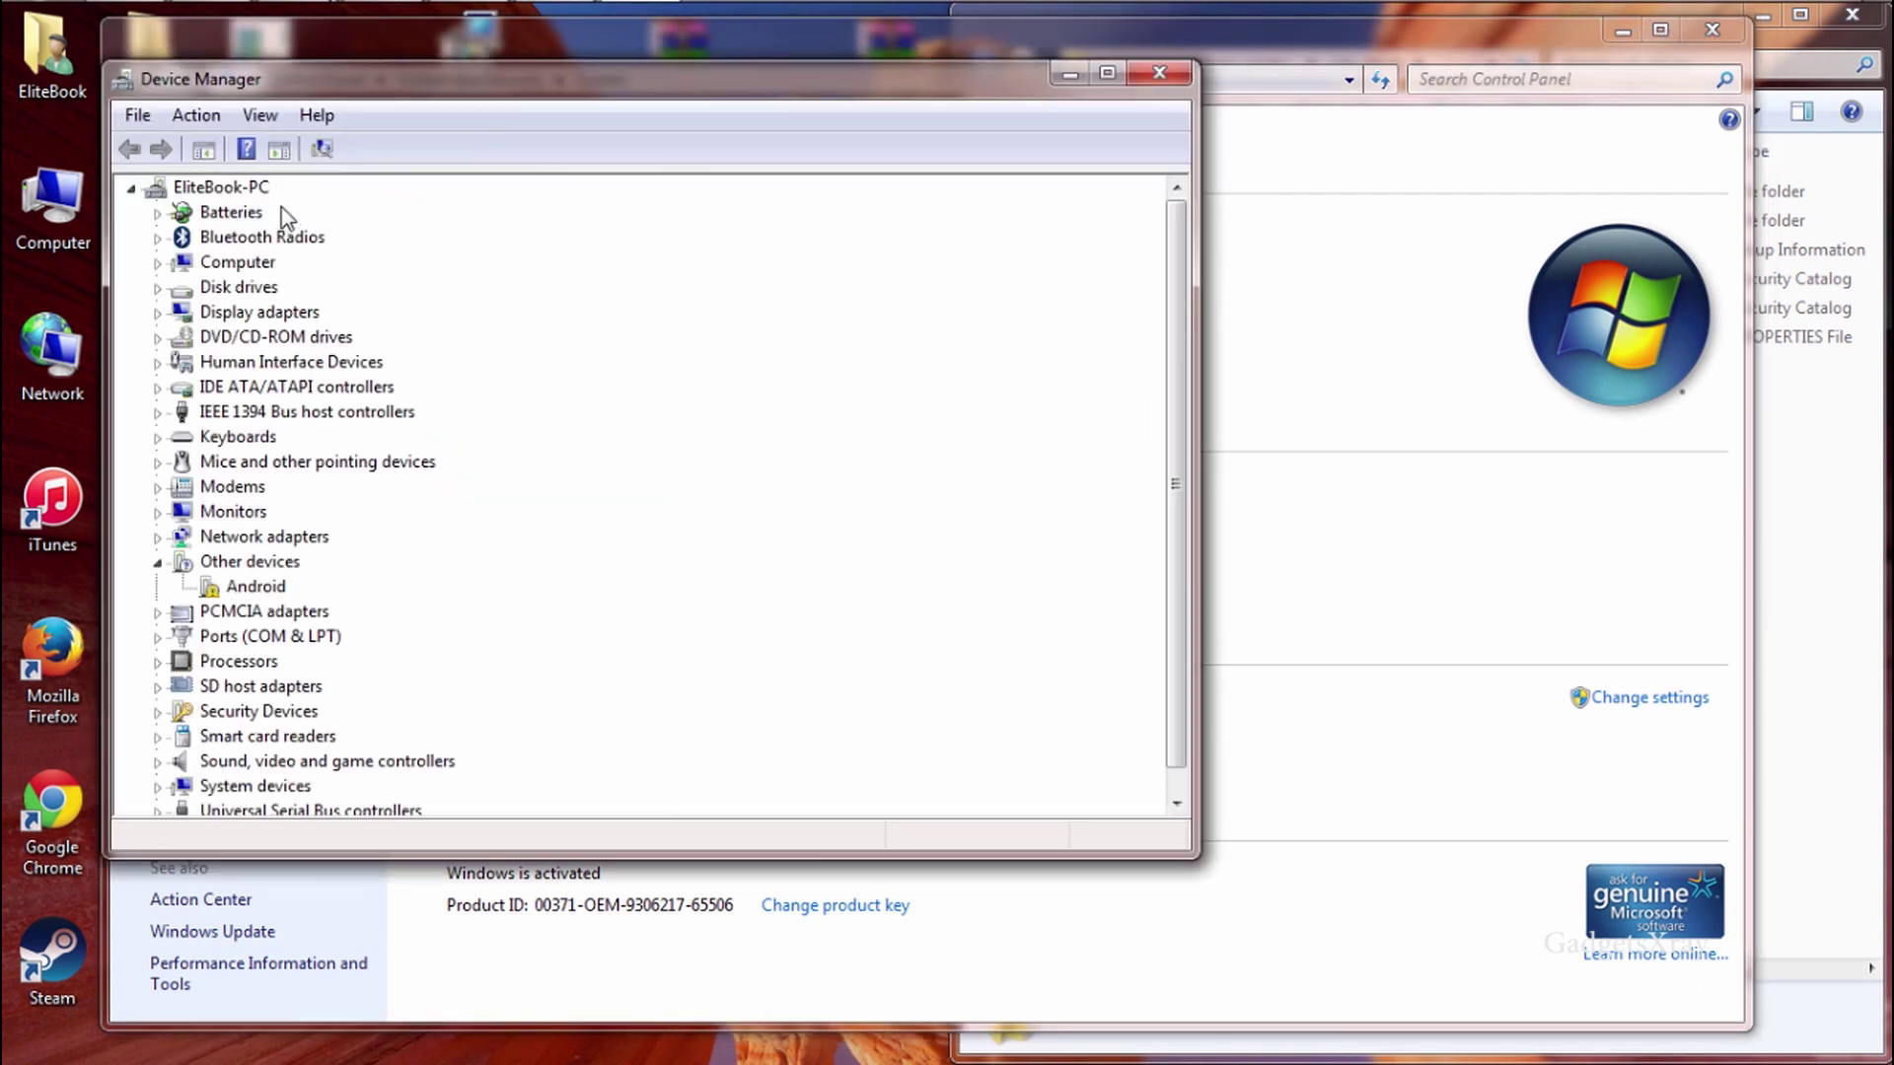
pyautogui.rightClick(269, 589)
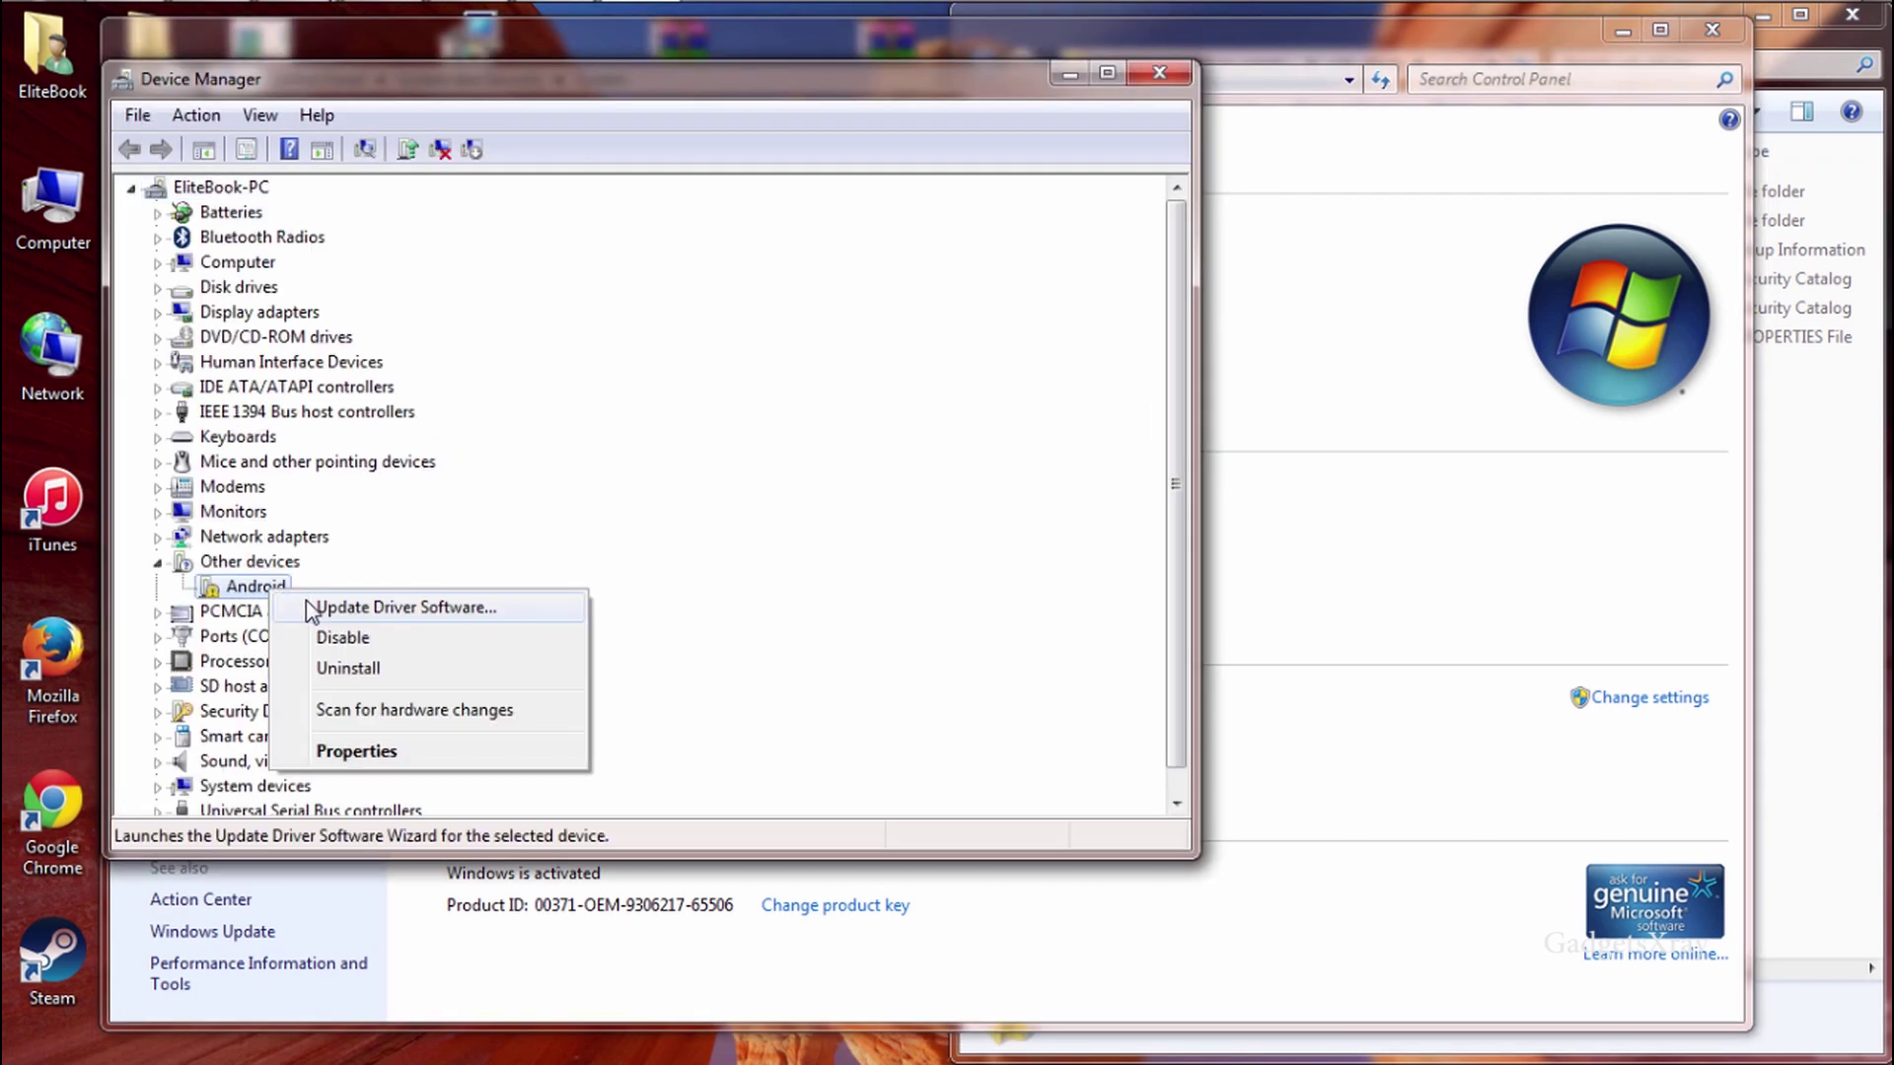
pyautogui.click(313, 607)
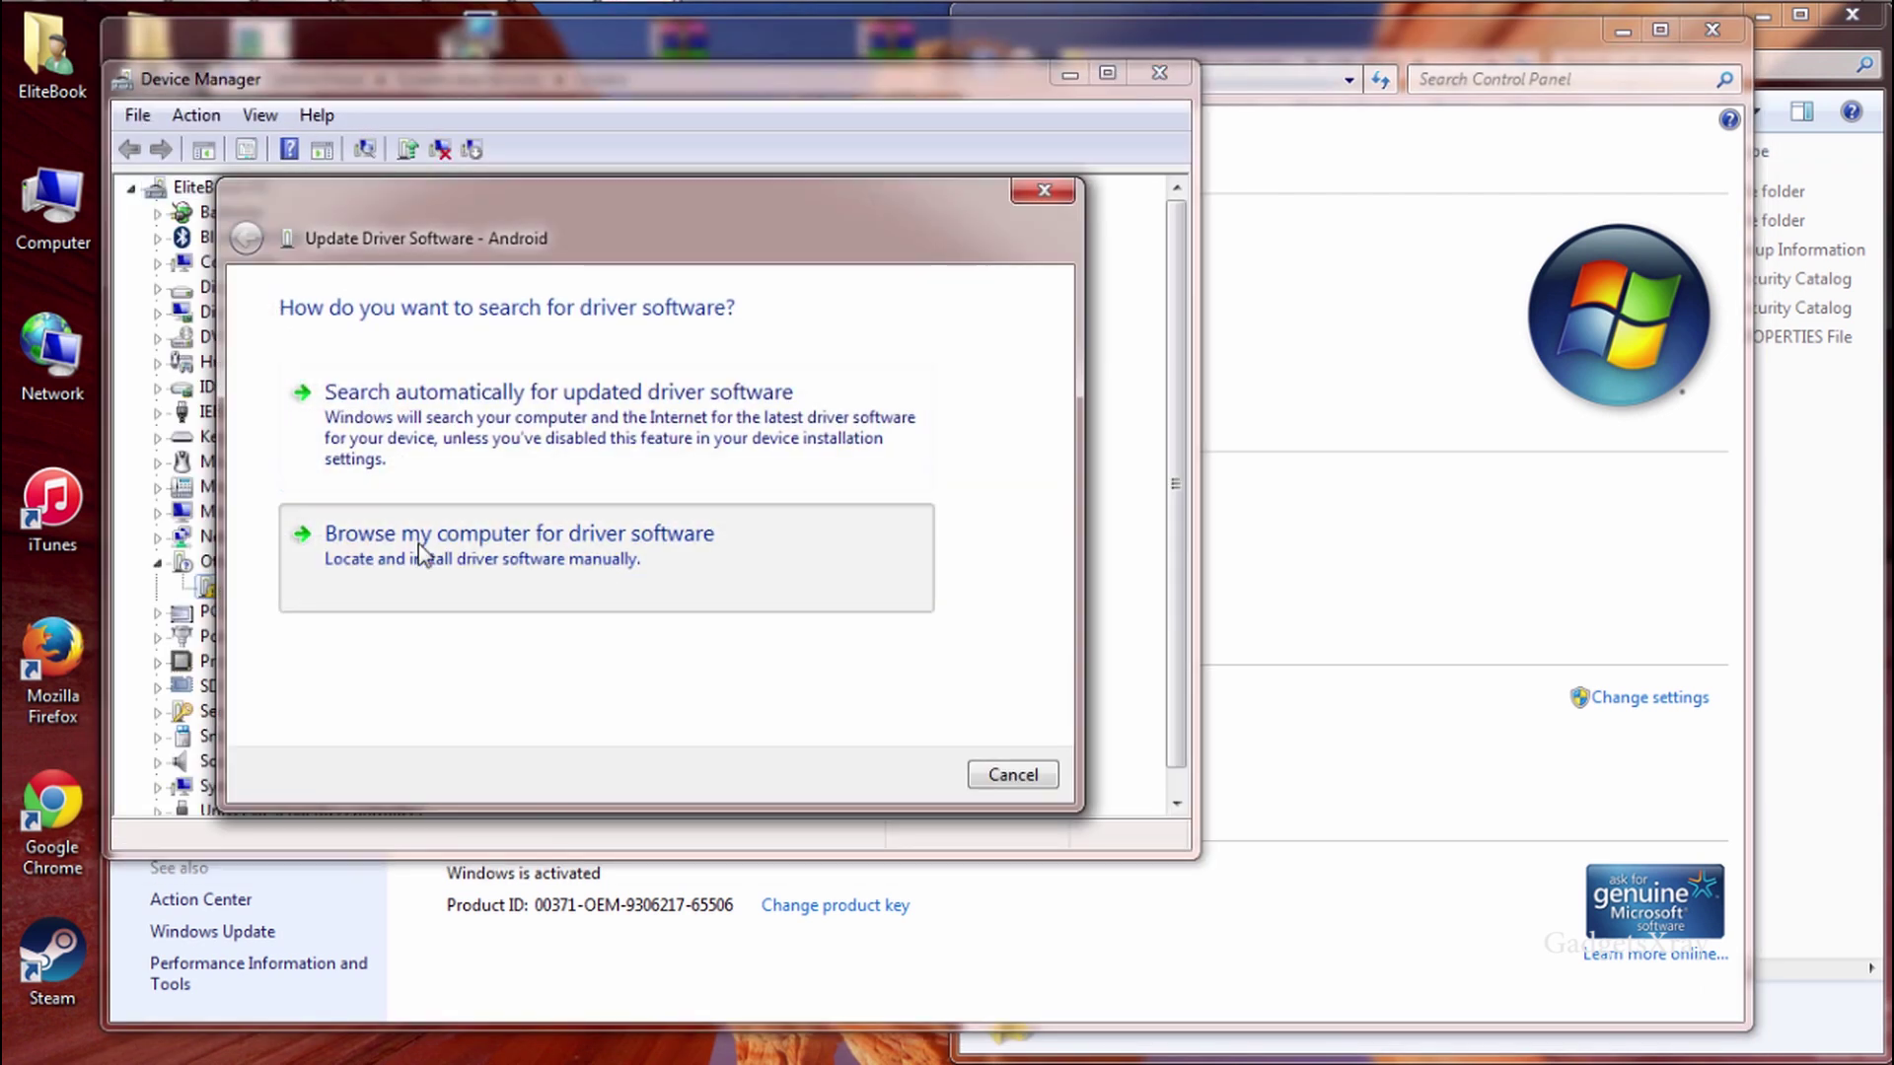
# Choose latest_usb_driver_windows\usb_driver as the driver location
pyautogui.click(424, 548)
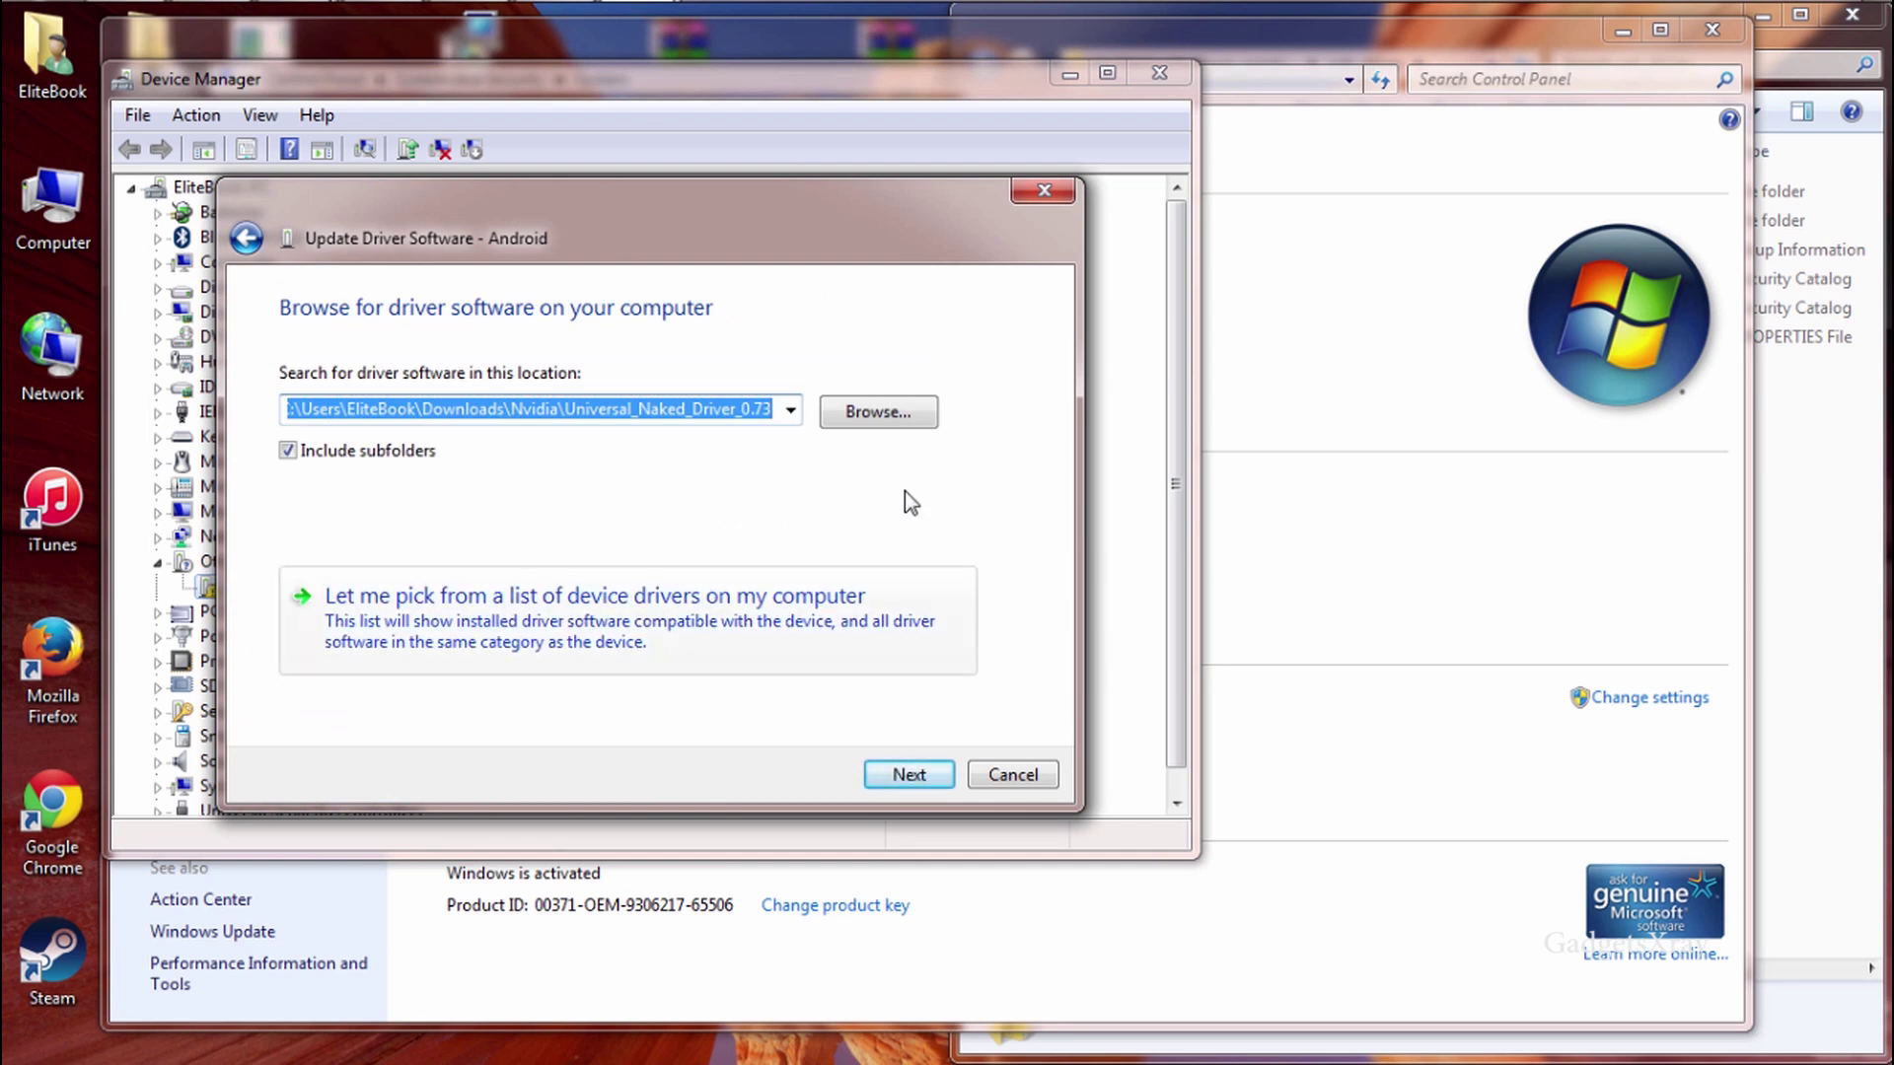
pyautogui.click(889, 408)
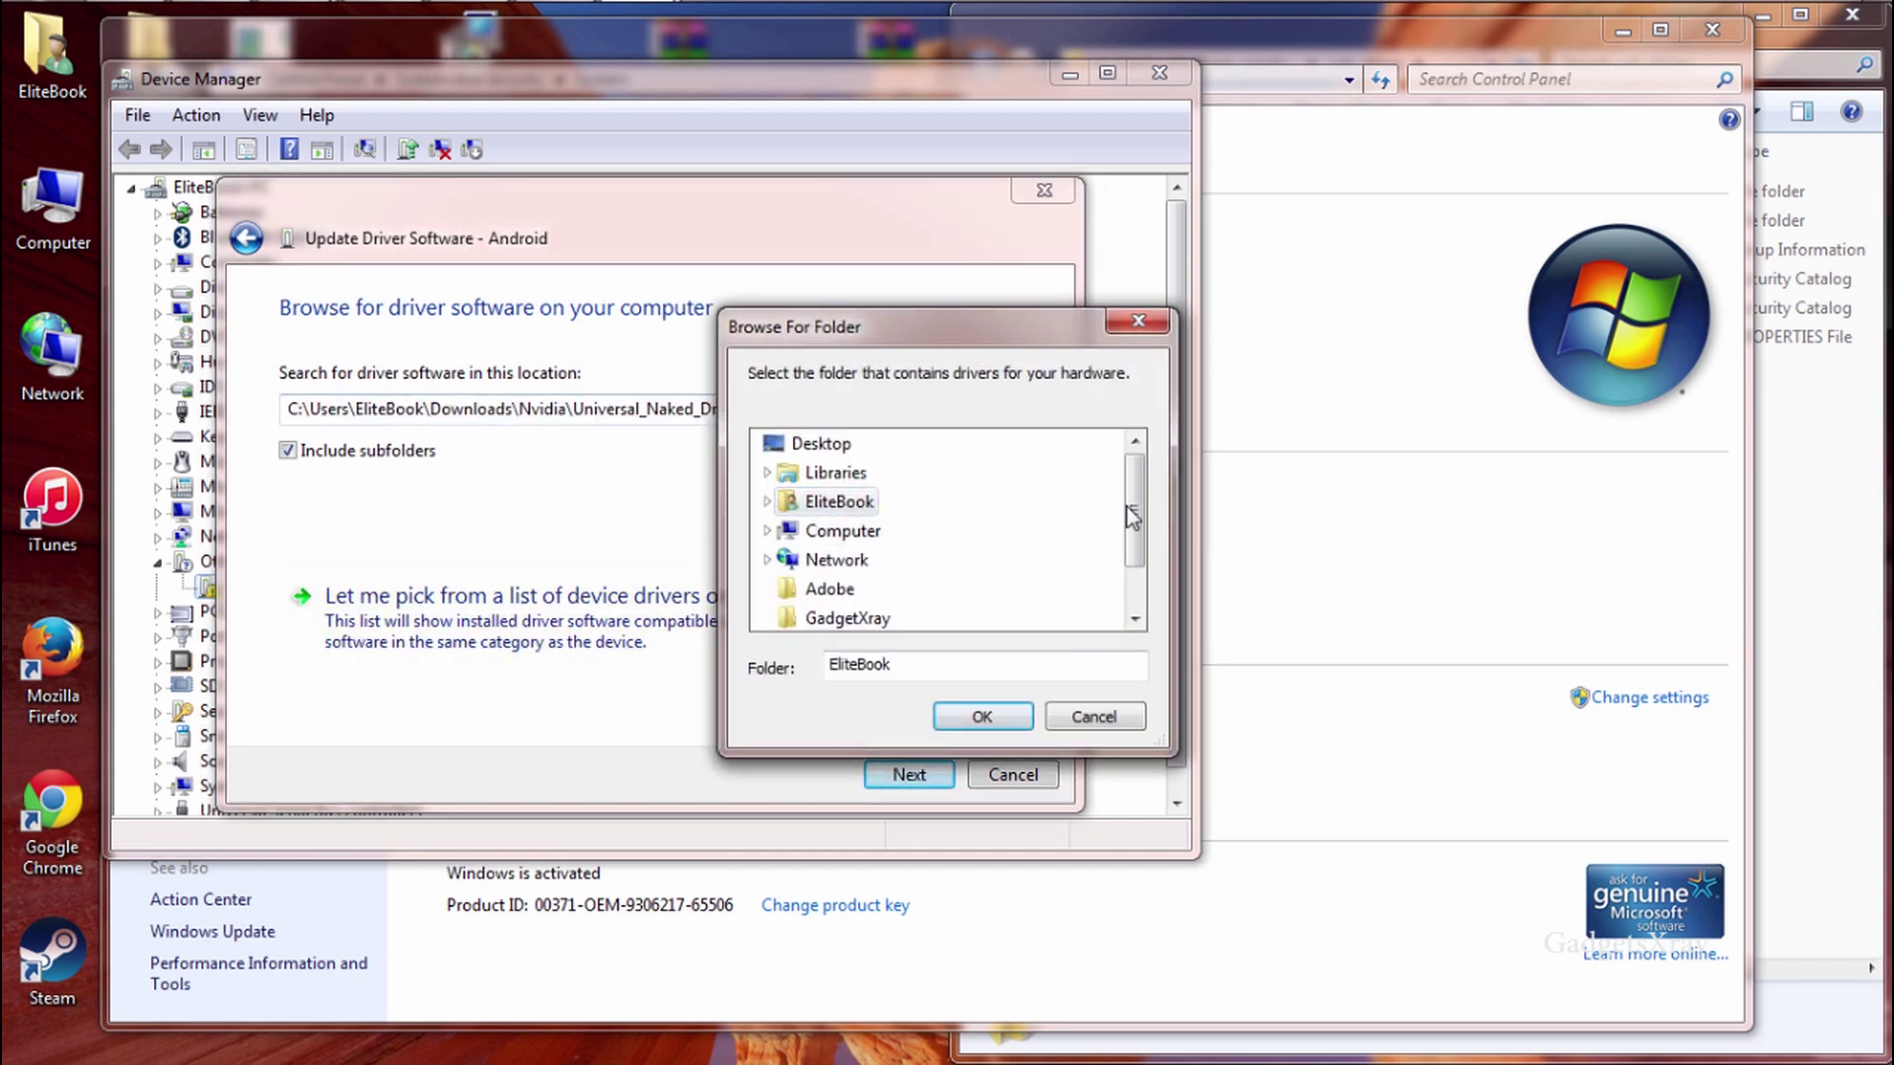
pyautogui.scroll(-1, 1129, 506)
pyautogui.doubleClick(936, 591)
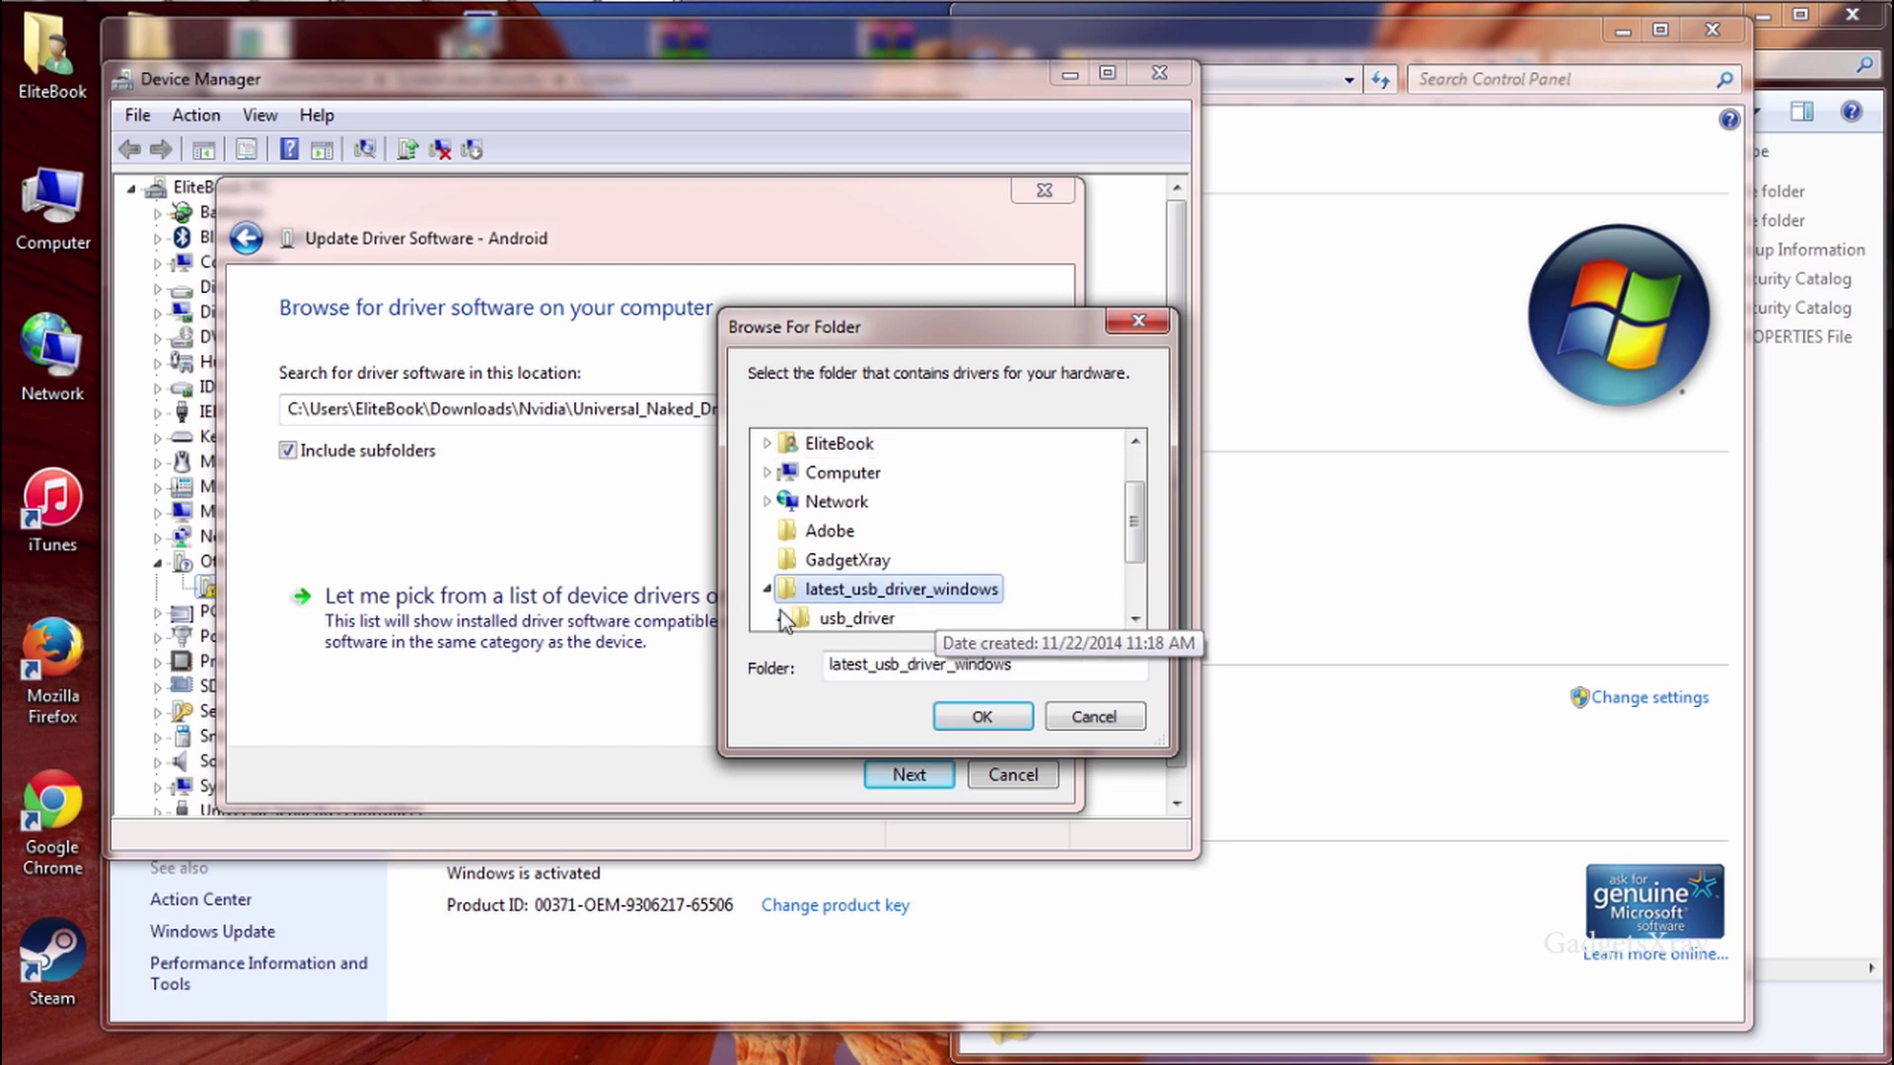
pyautogui.doubleClick(859, 619)
pyautogui.scroll(-1, 1136, 584)
pyautogui.scroll(-1, 1135, 584)
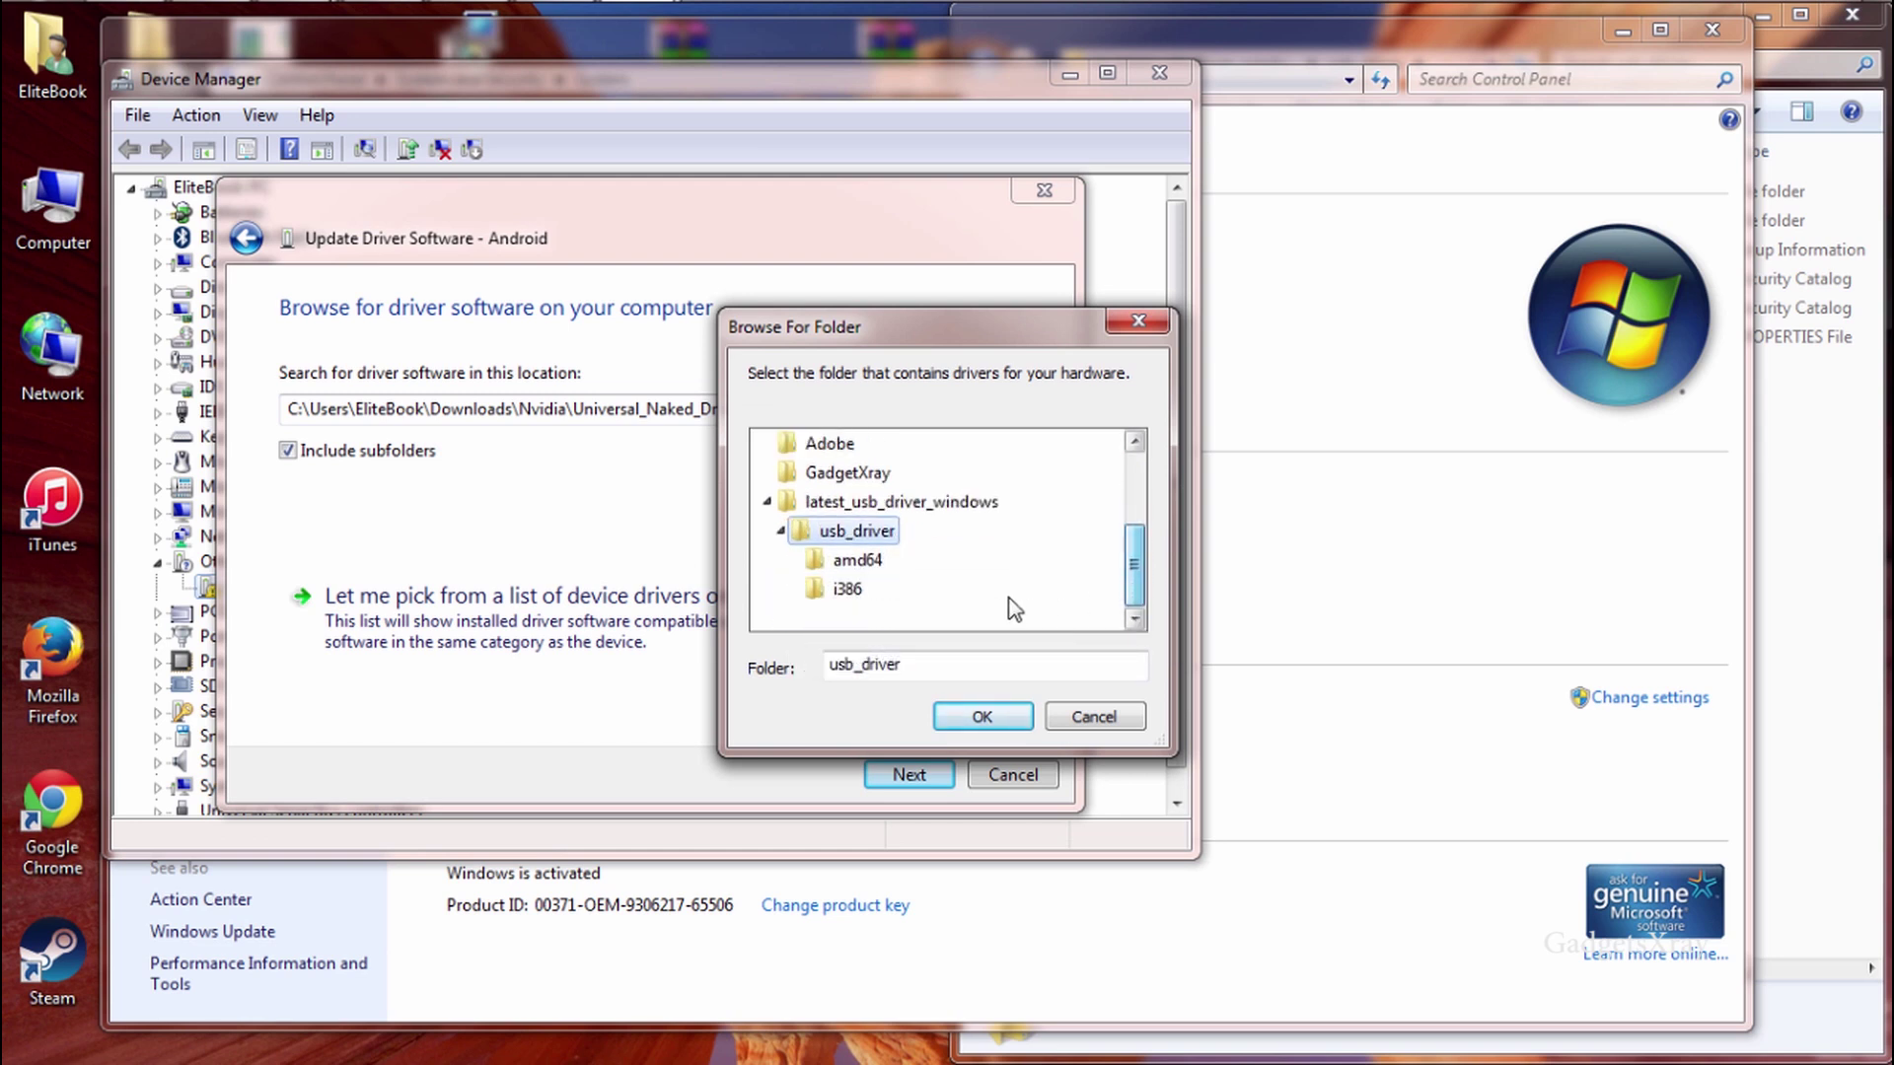
pyautogui.click(982, 716)
# Install the driver, approve the security prompt, and close Device Manager
pyautogui.click(891, 778)
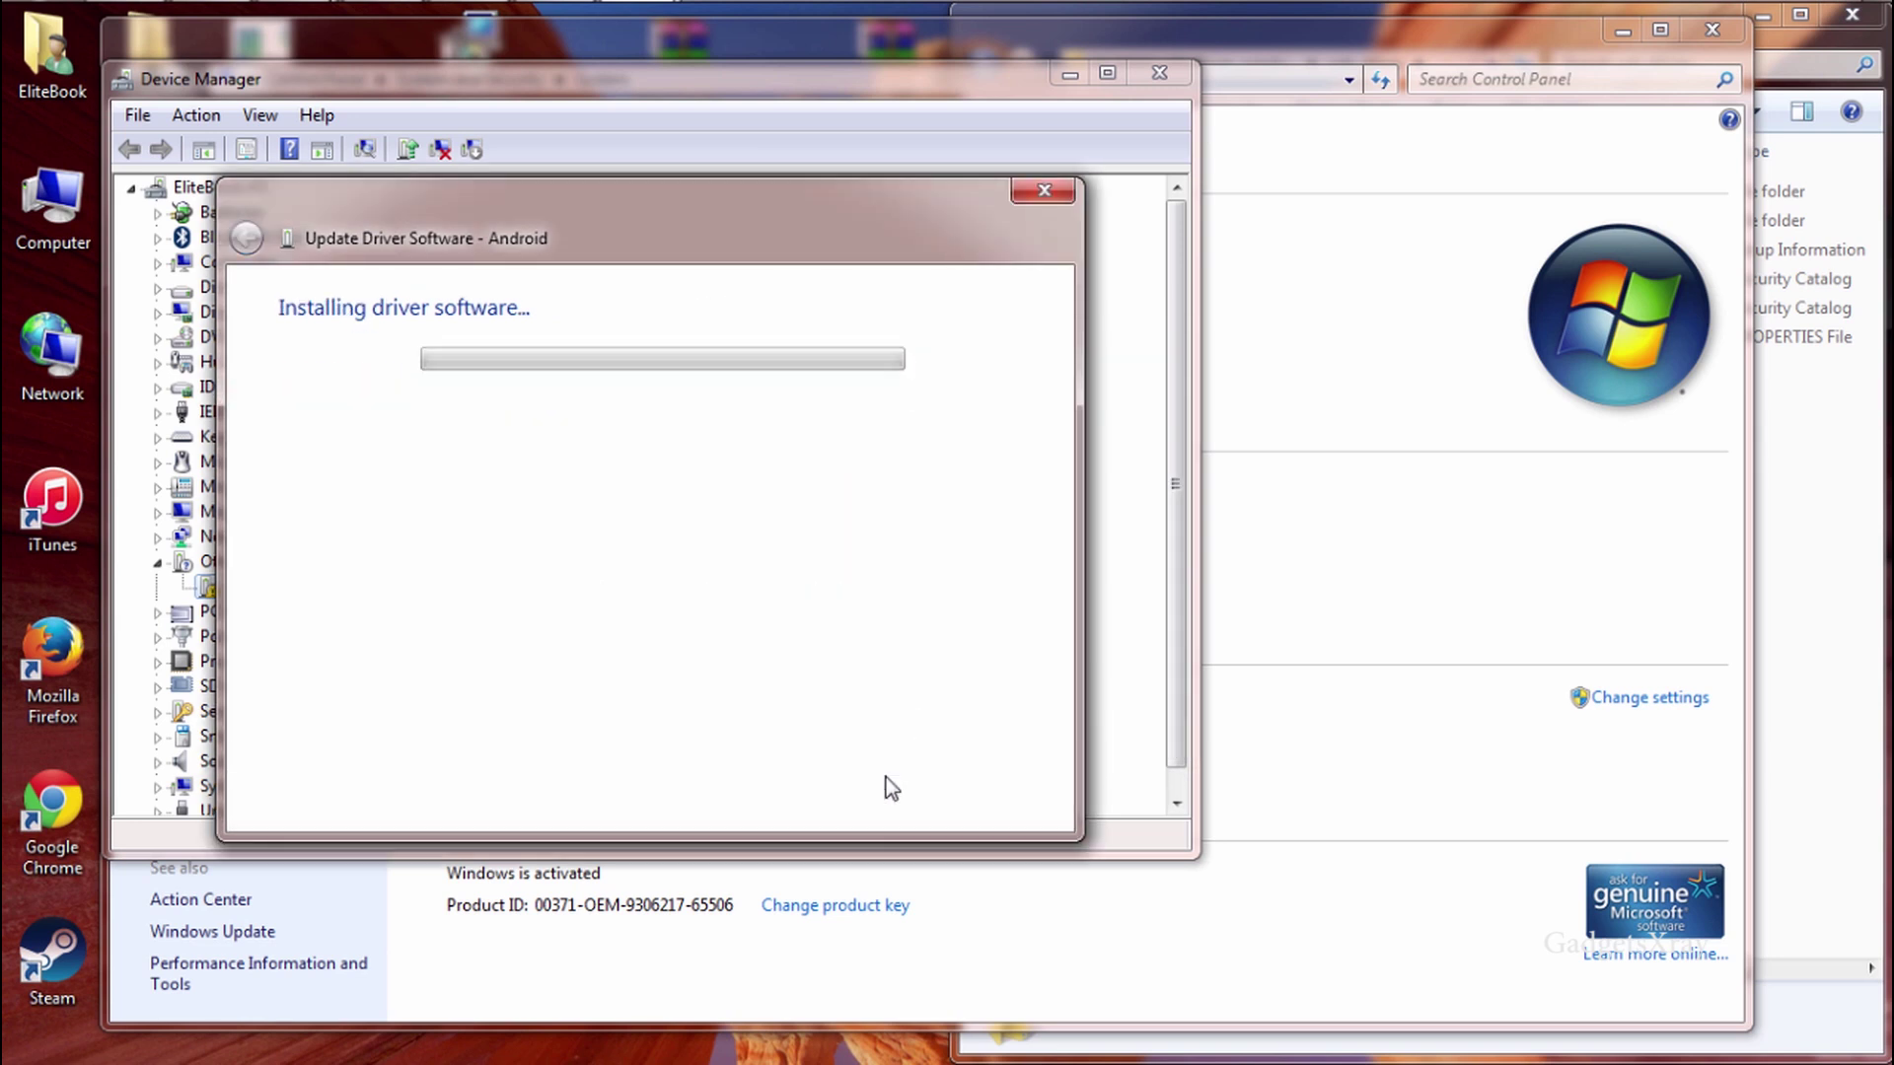
pyautogui.click(1048, 549)
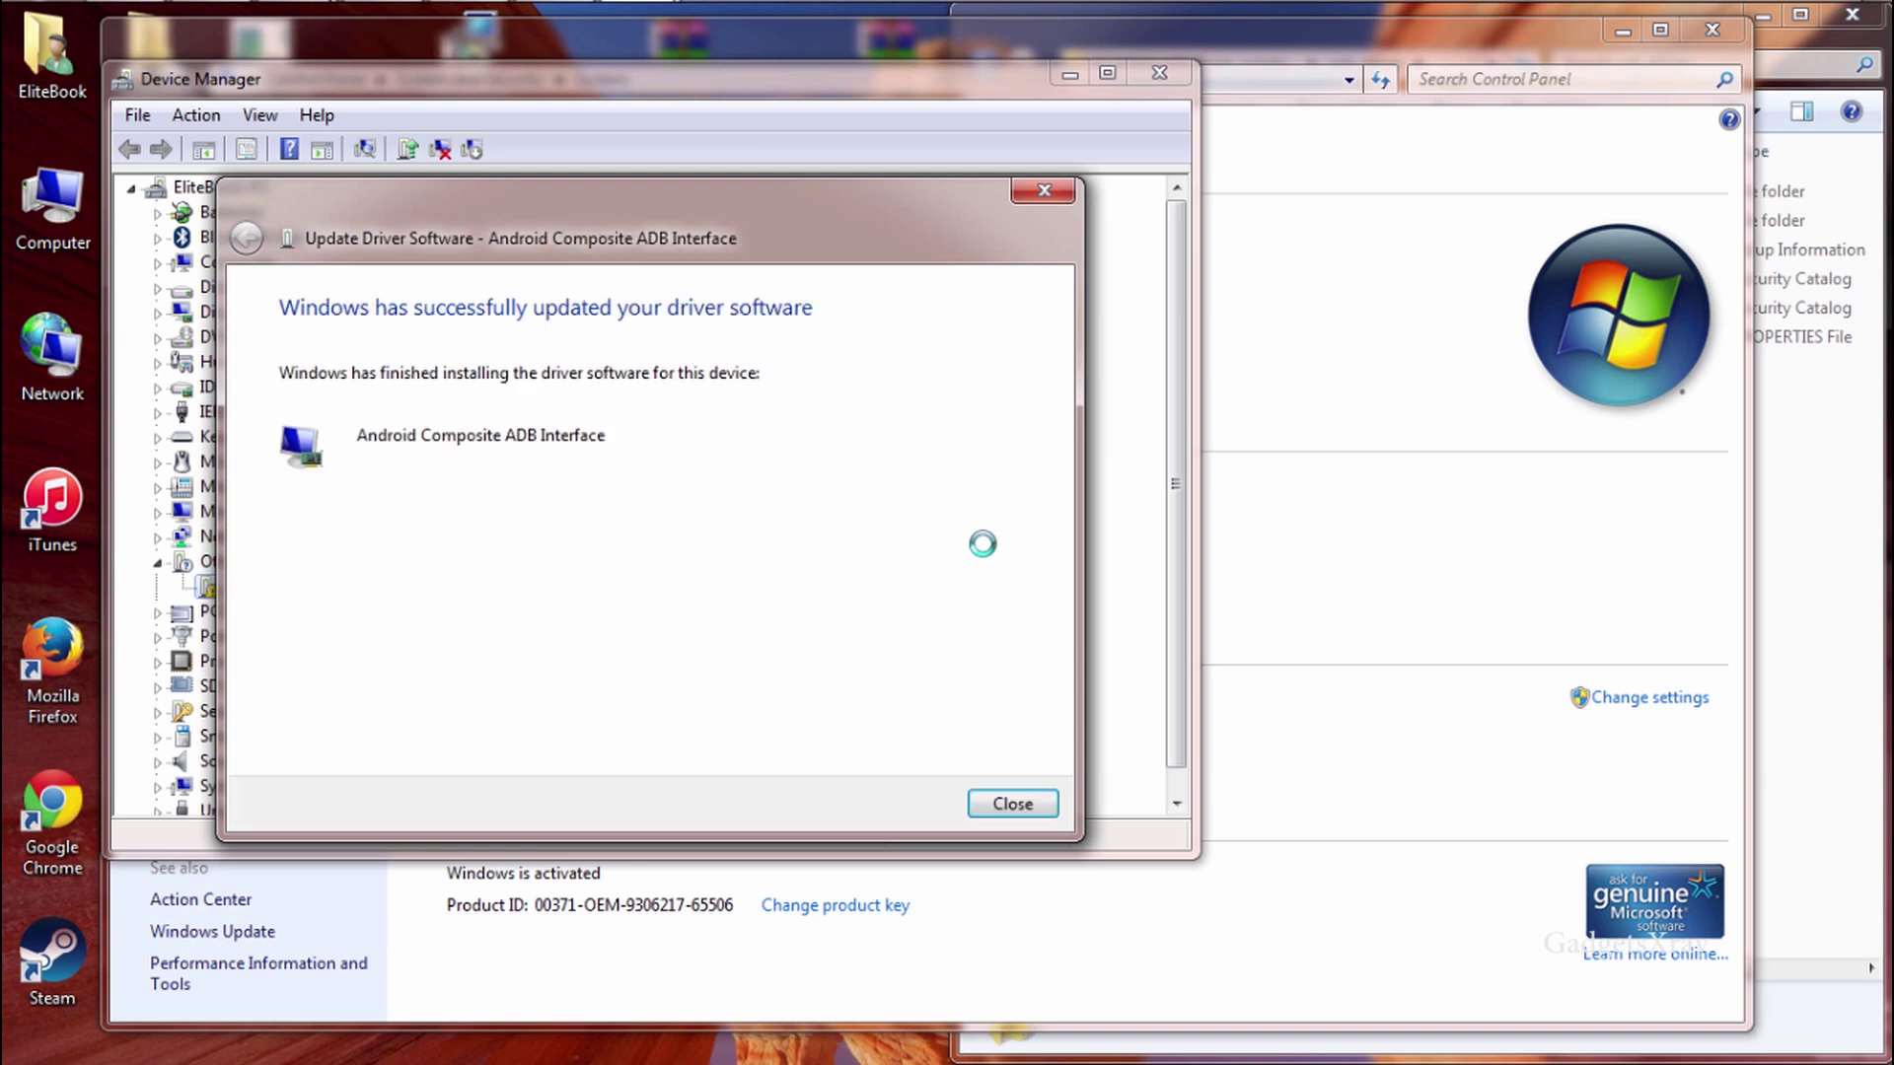
pyautogui.click(1015, 803)
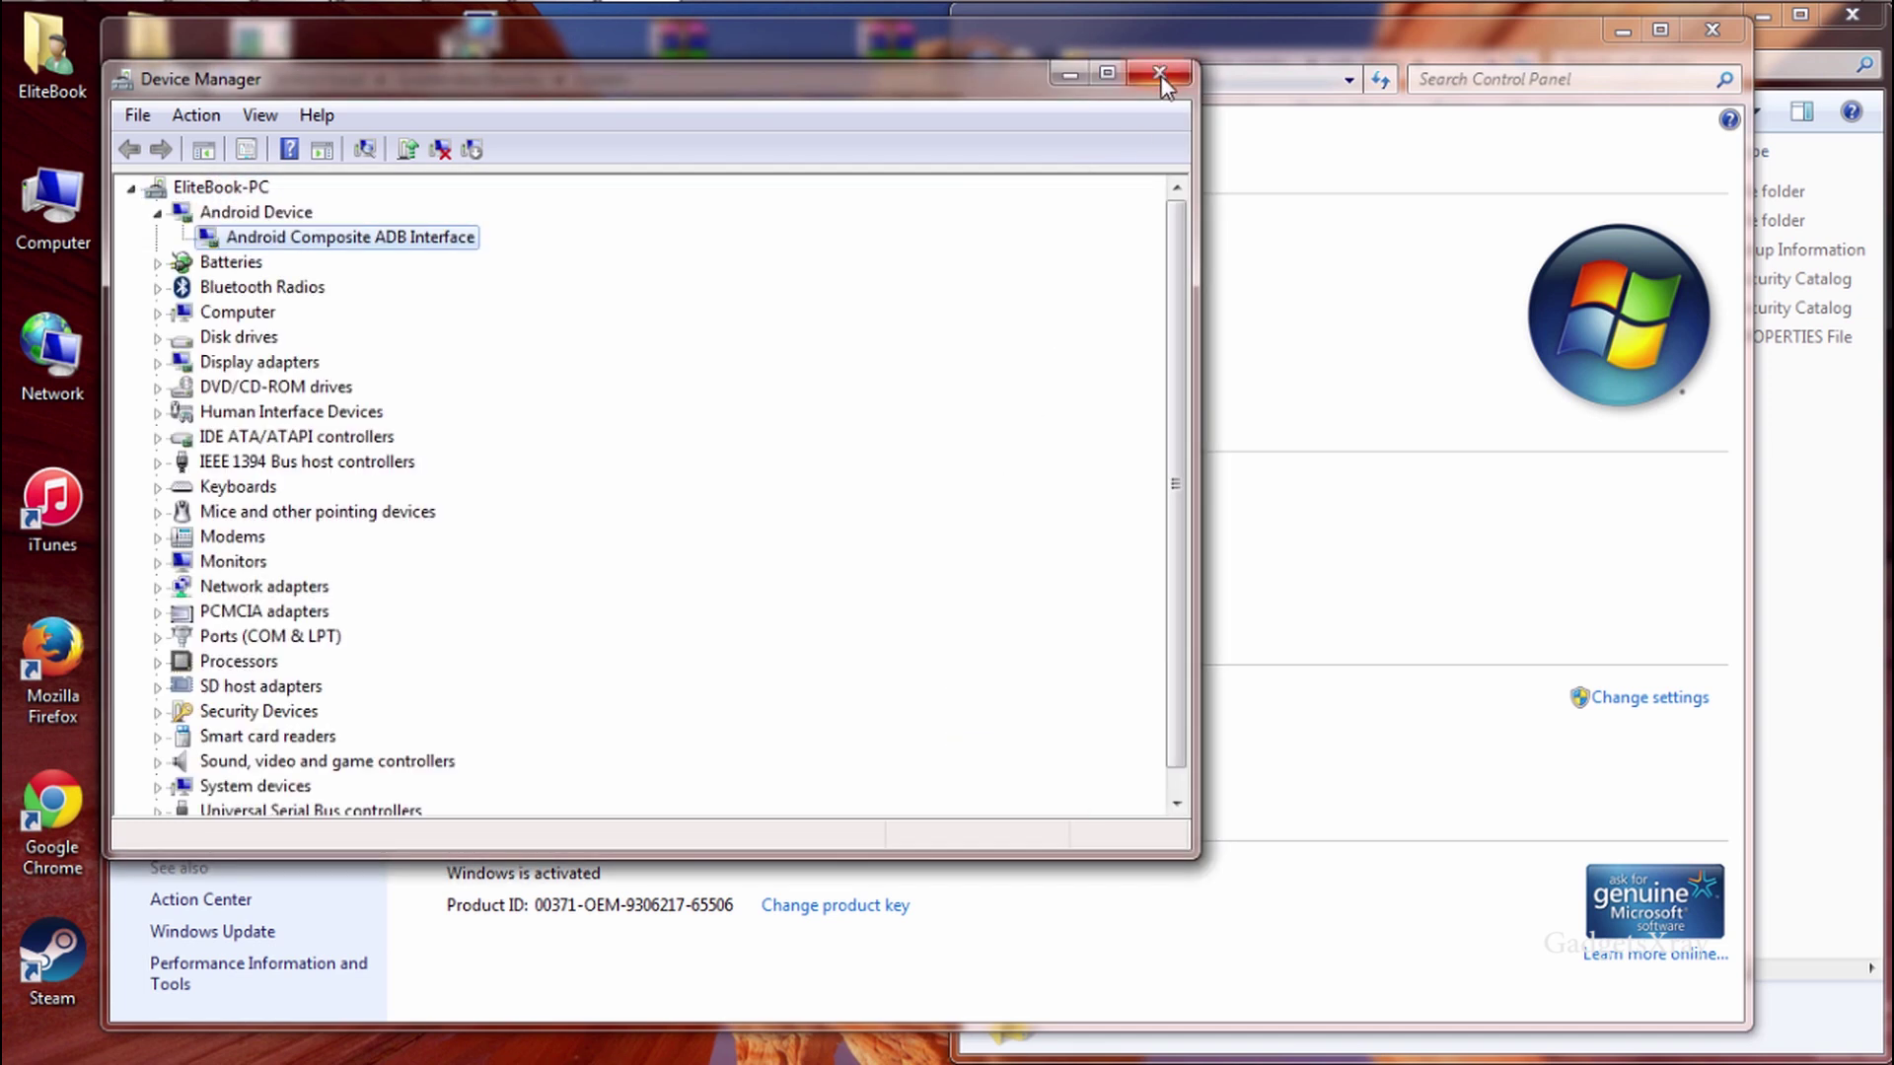
pyautogui.click(1162, 77)
# Extract Root-Nexus-Player-fugu to its own folder, open it, and dock it right
pyautogui.rightClick(684, 56)
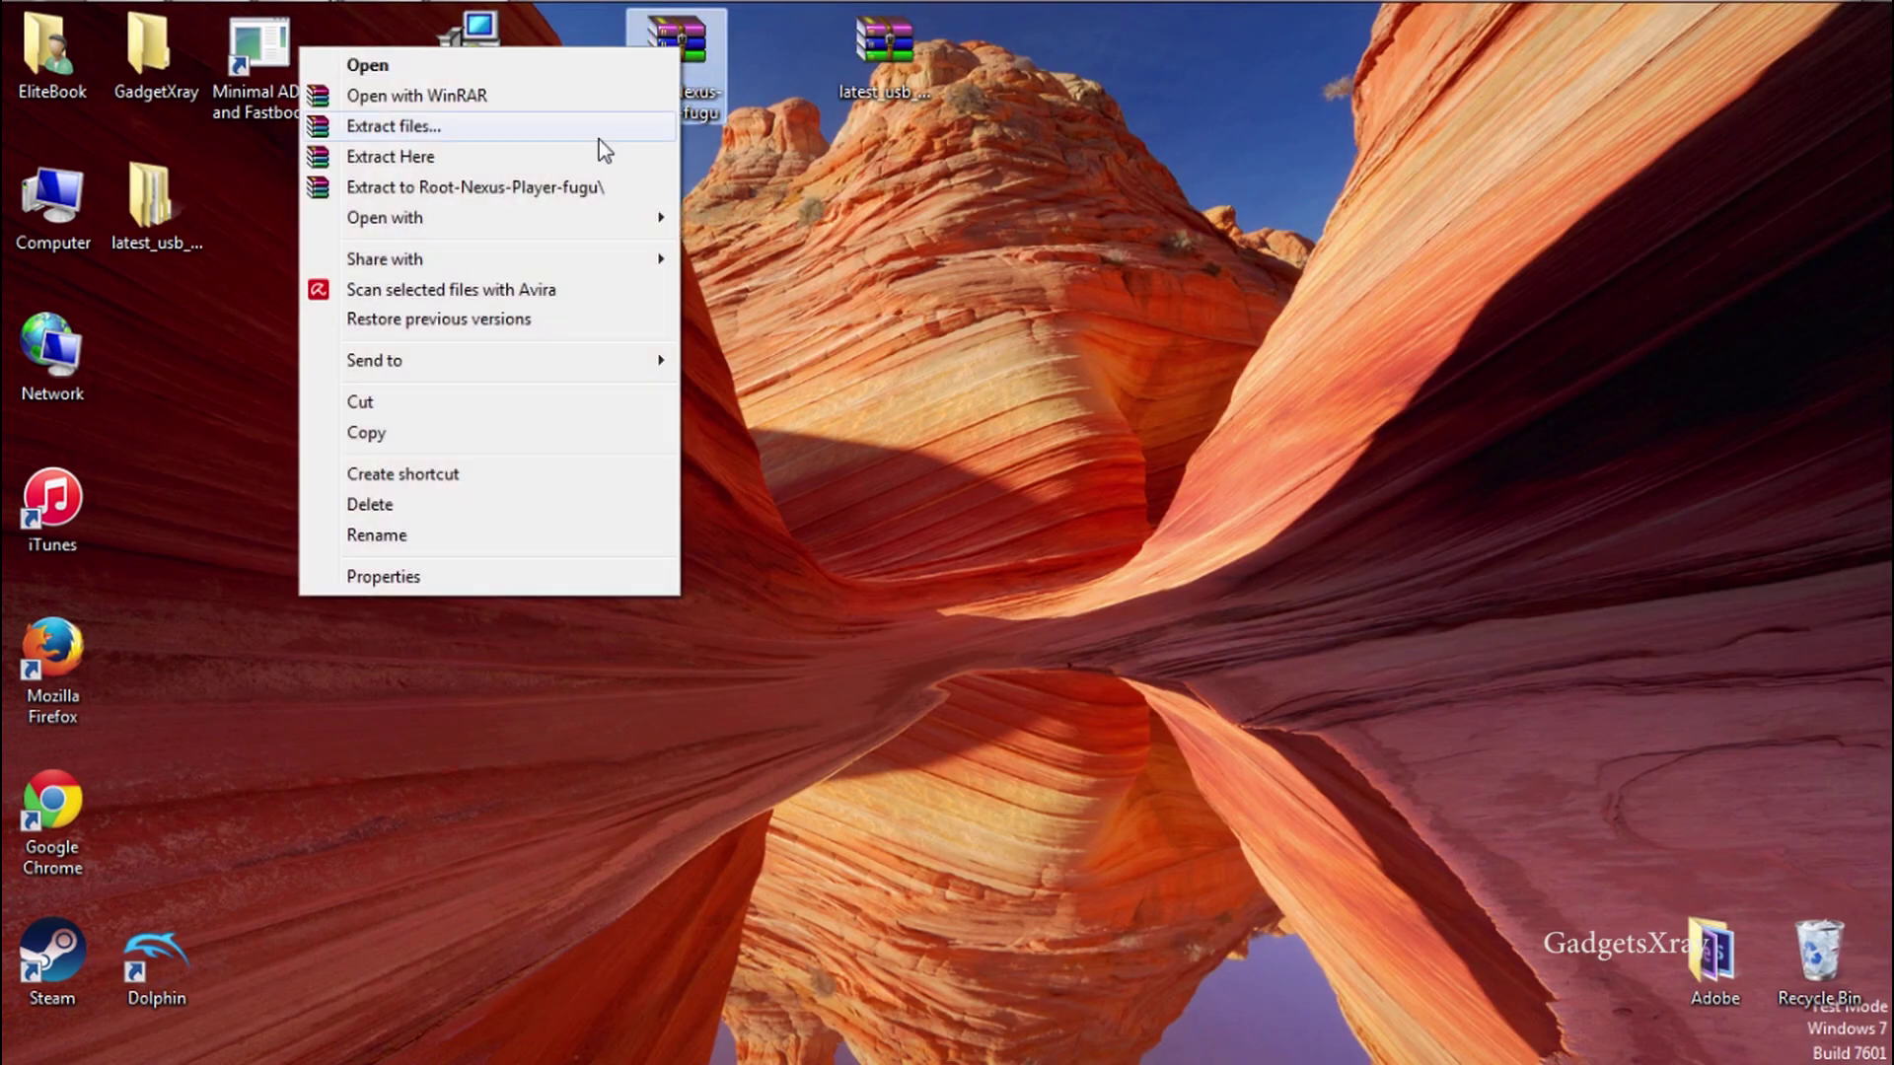
pyautogui.click(592, 186)
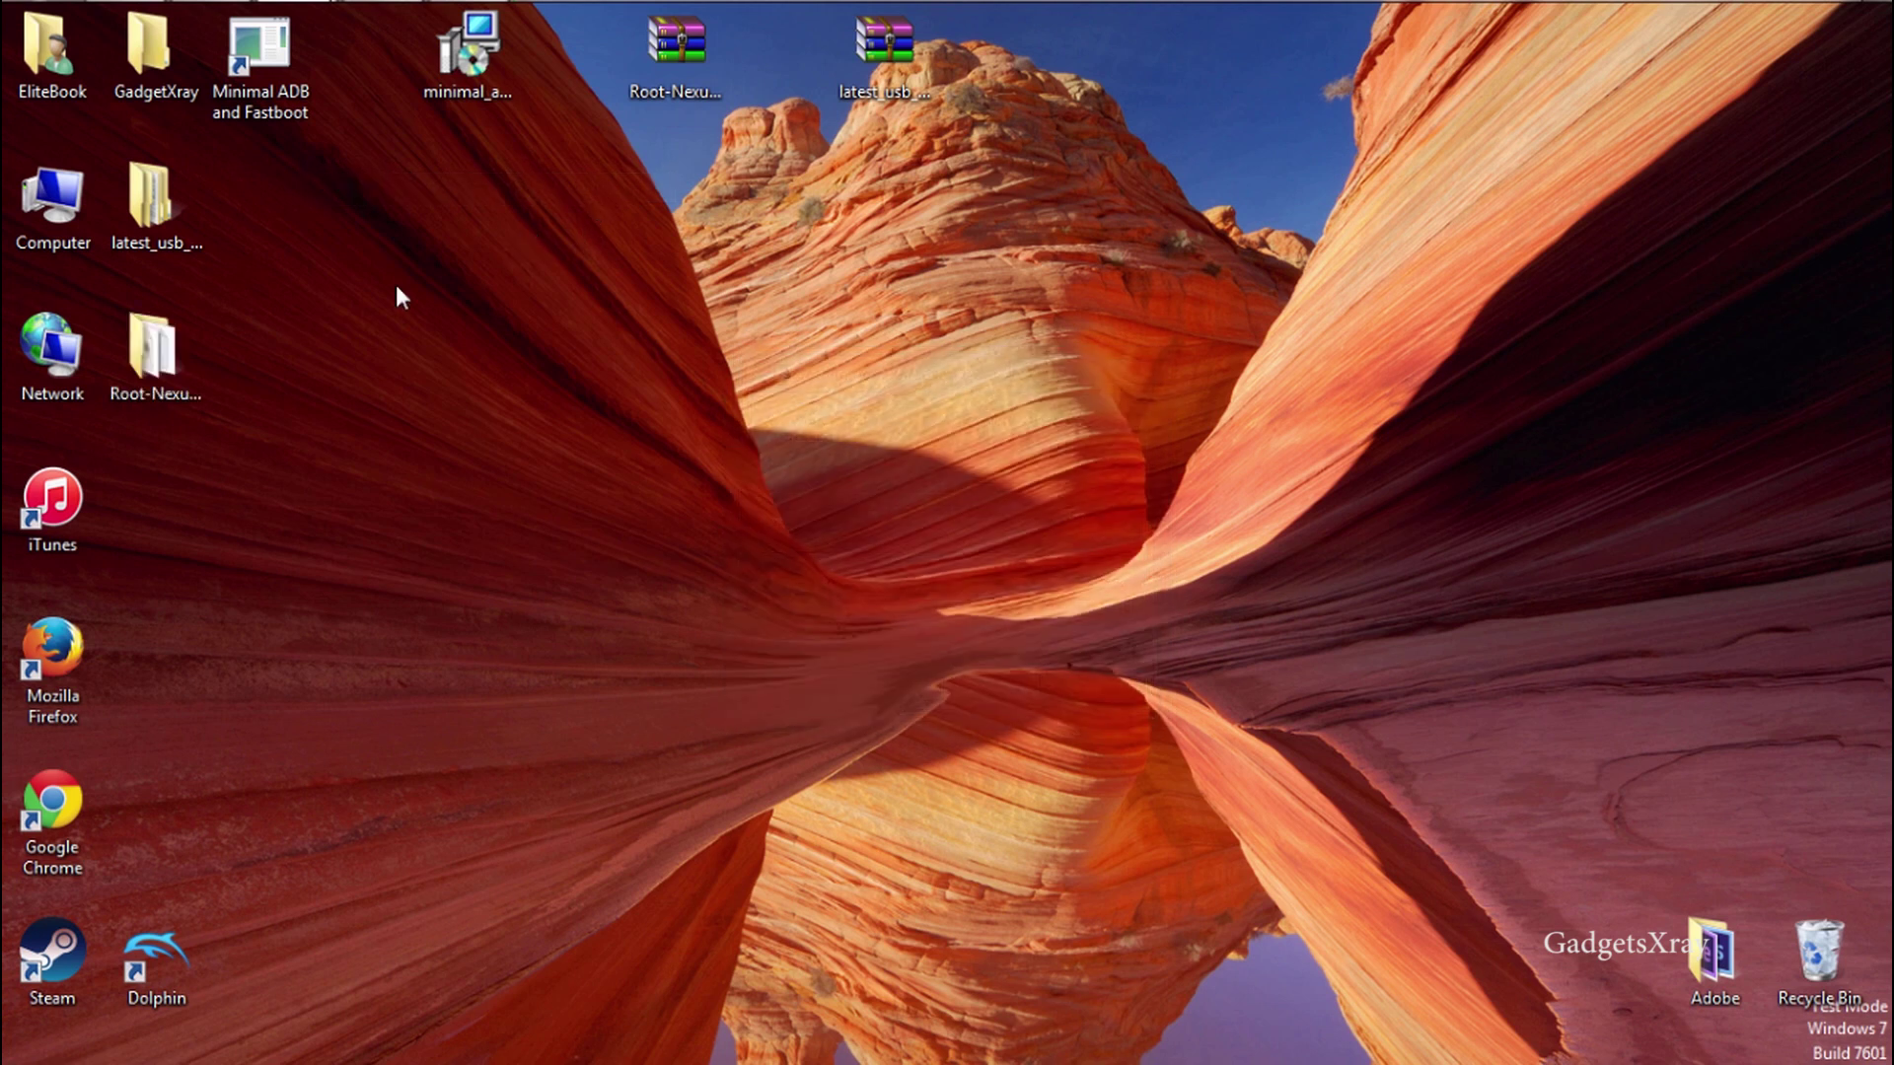
pyautogui.doubleClick(155, 355)
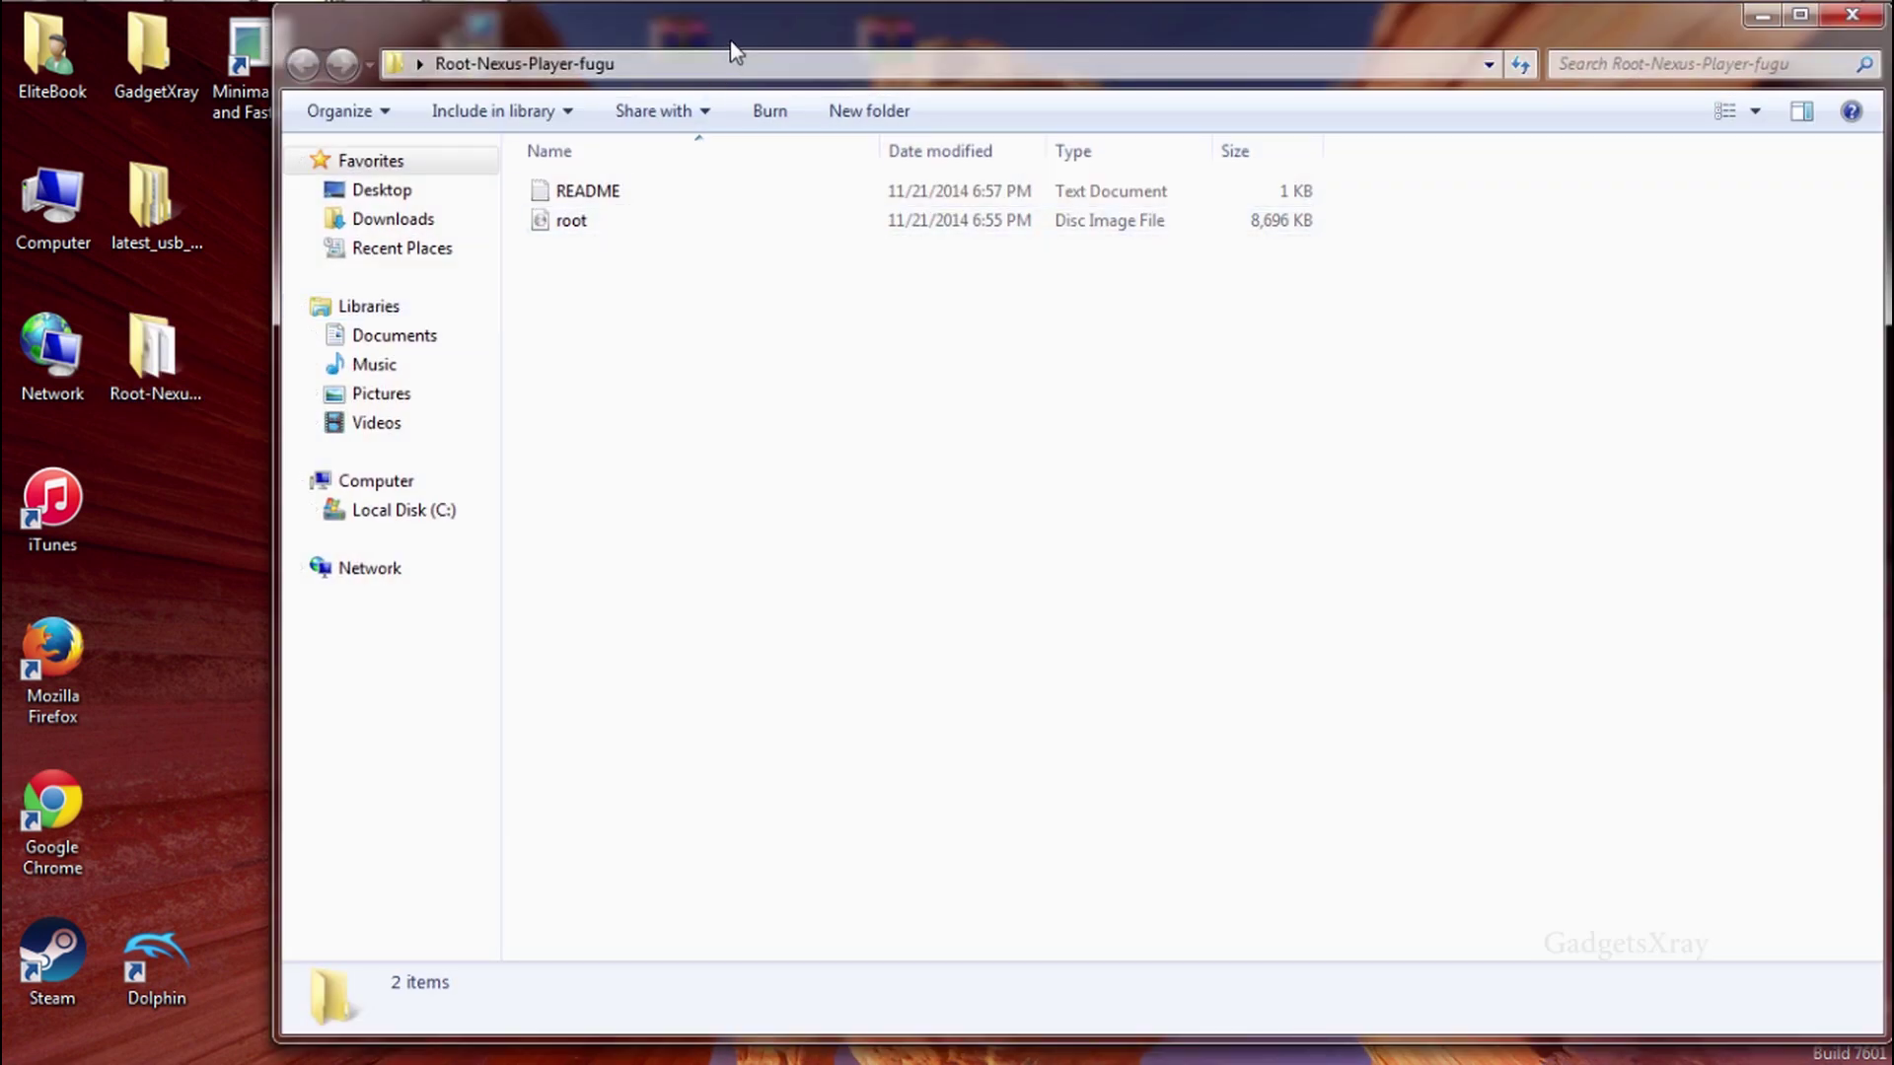
pyautogui.moveTo(727, 51); pyautogui.dragTo(1892, 50)
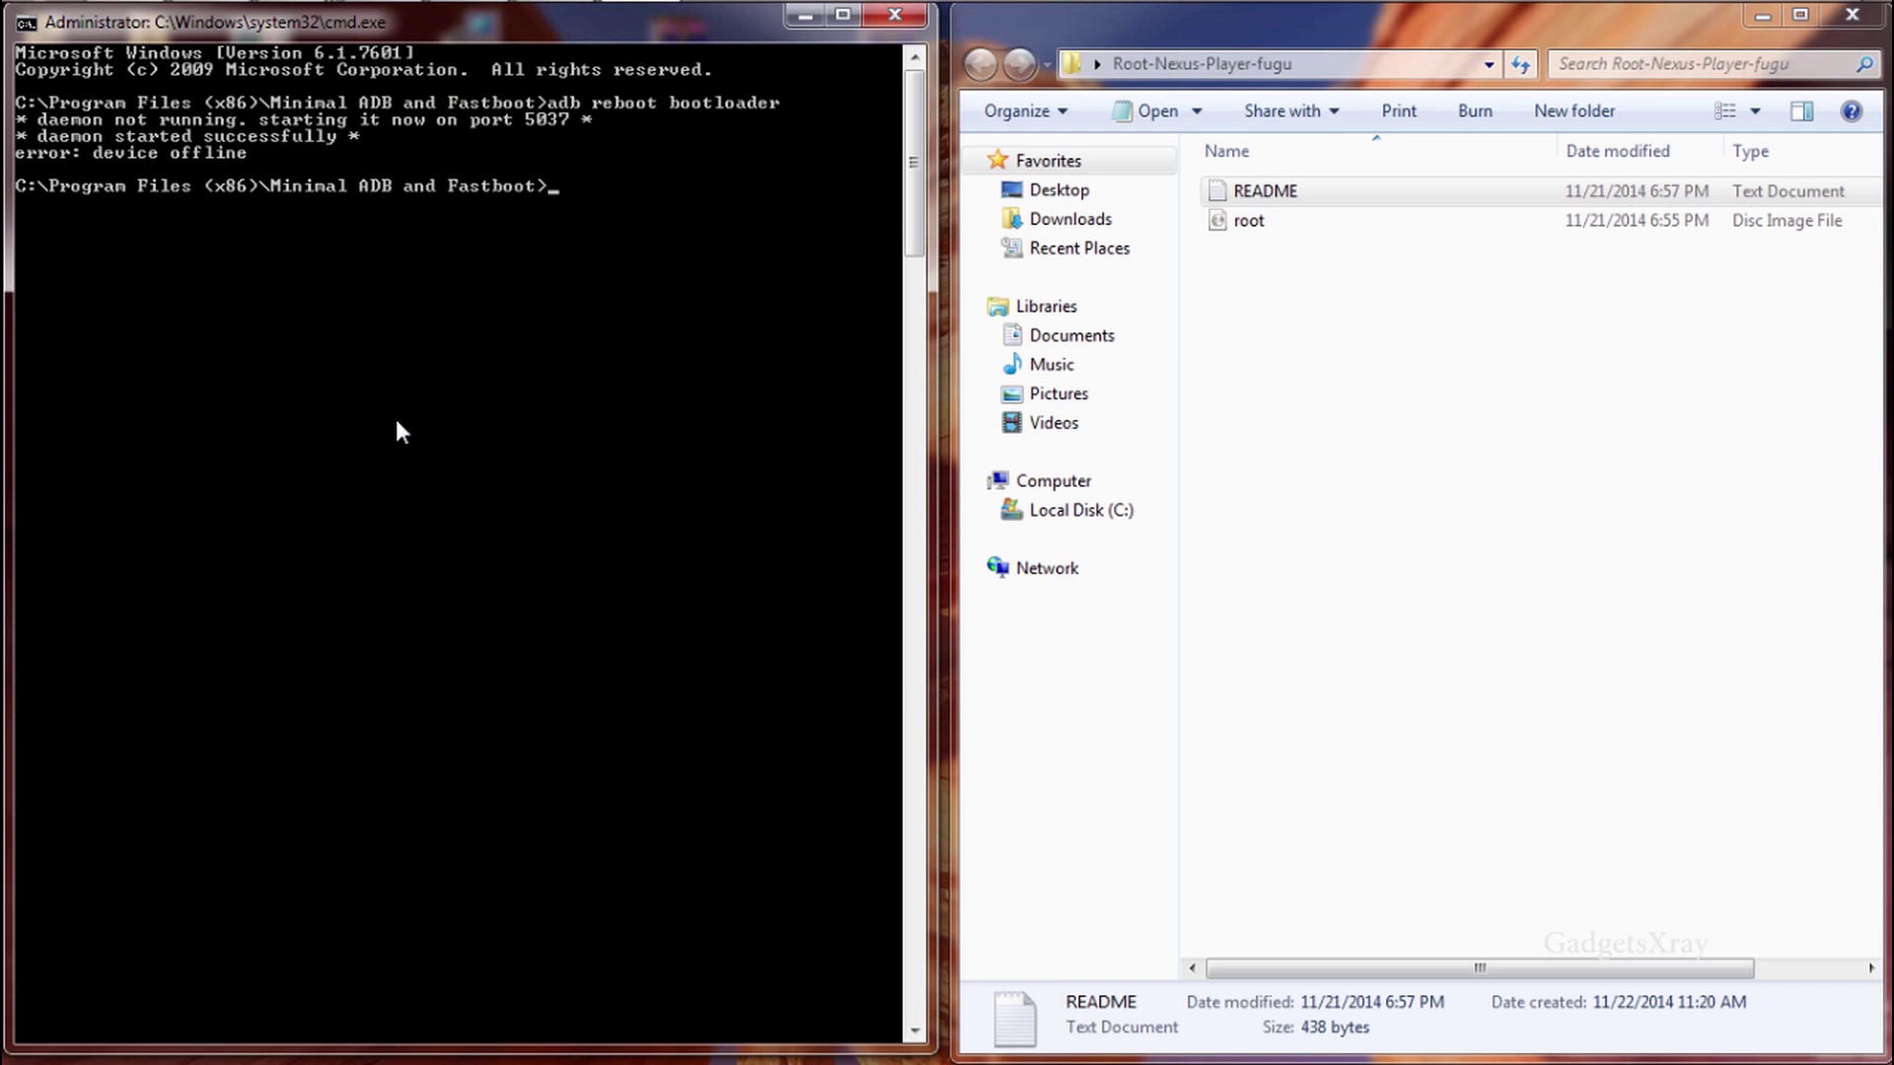
pyautogui.write('ad')
pyautogui.write('b devices')
# Run adb devices, showing the player offline, then paste and run adb reboot bootloader
pyautogui.press('Return')
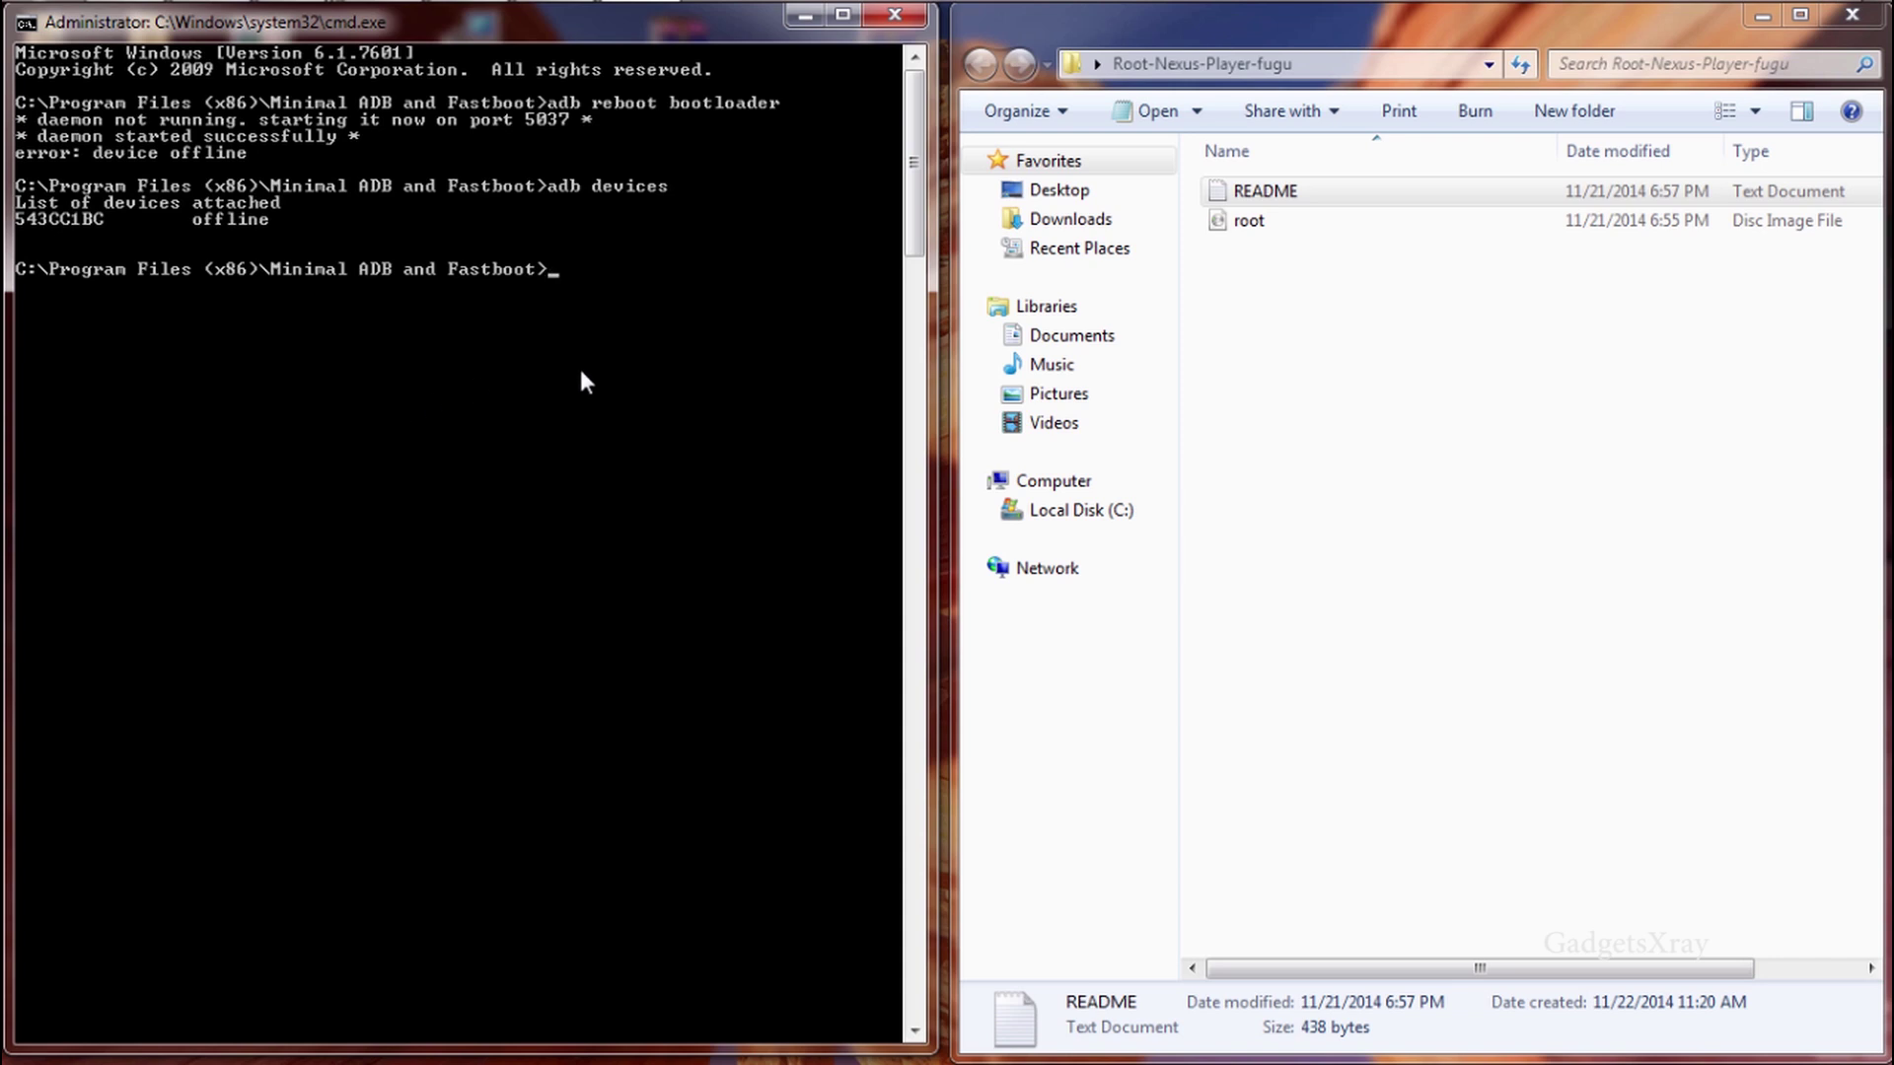
pyautogui.rightClick(610, 355)
pyautogui.click(556, 437)
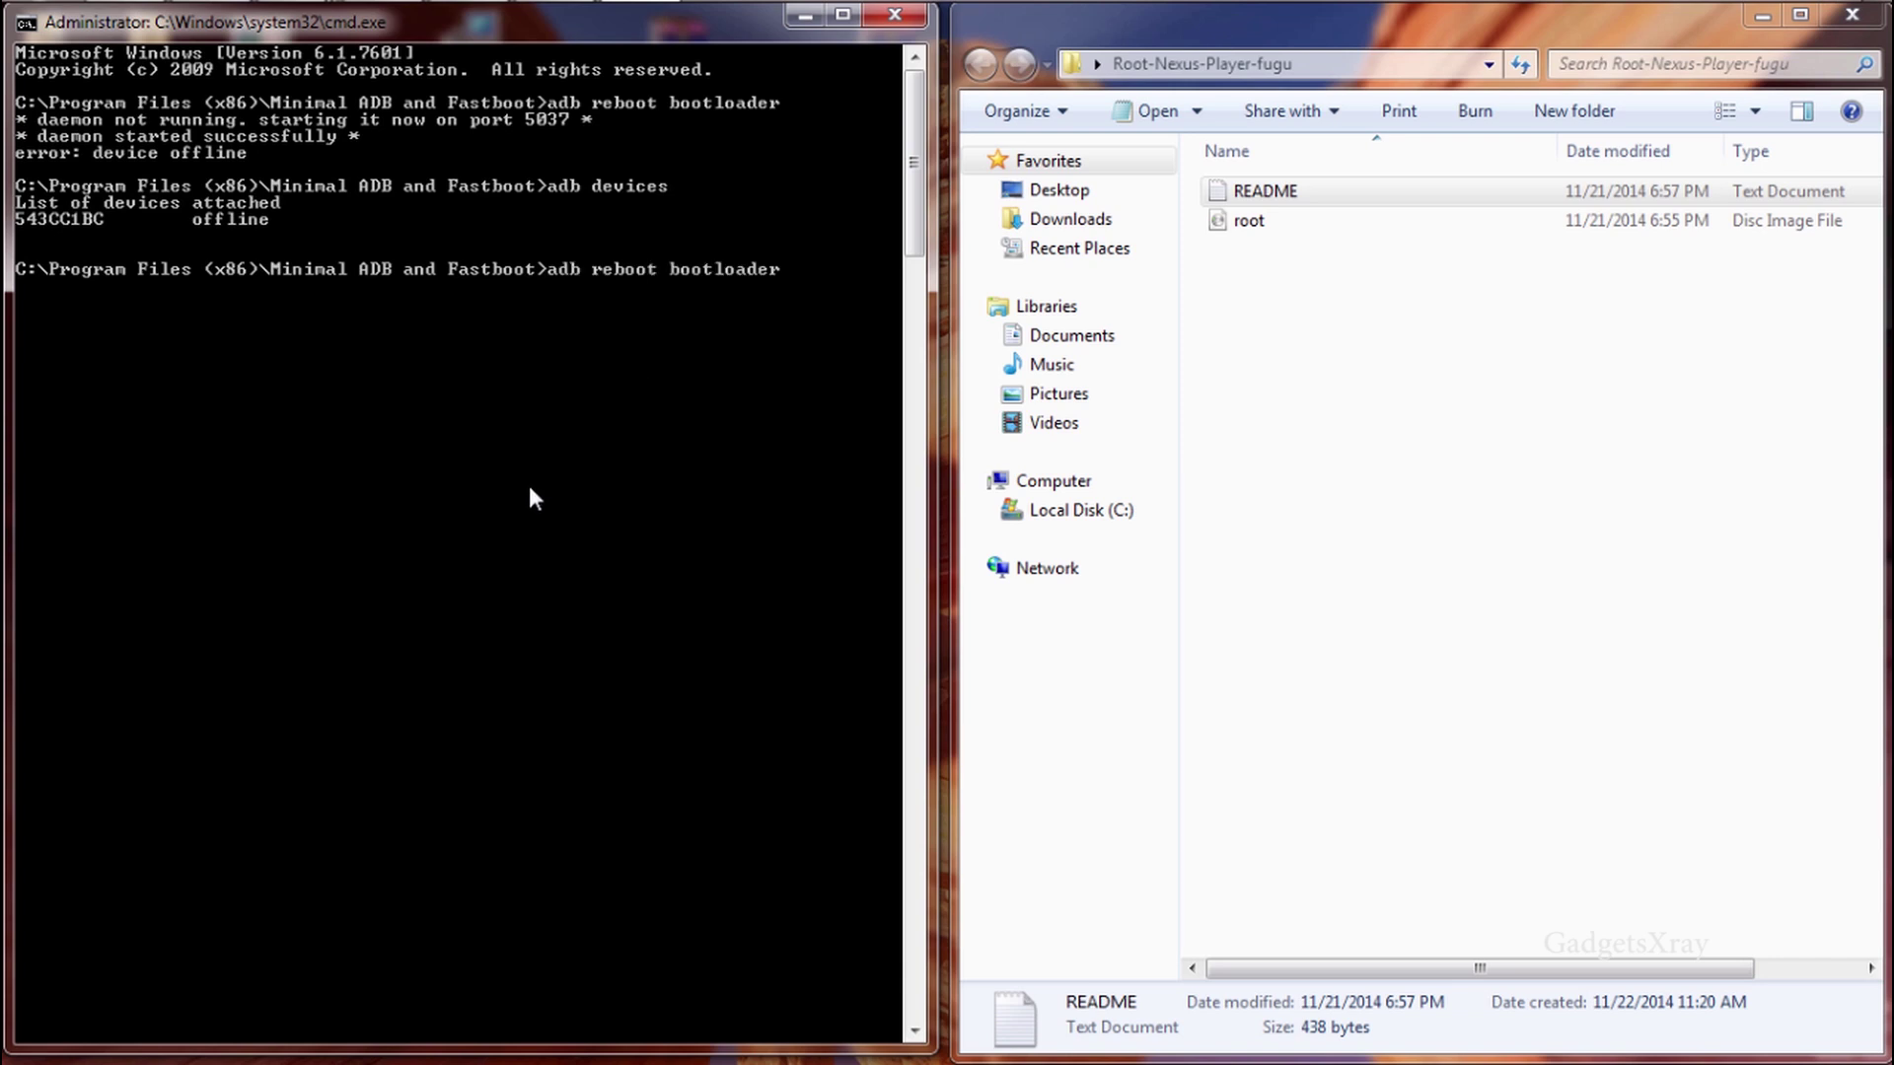
pyautogui.press('Return')
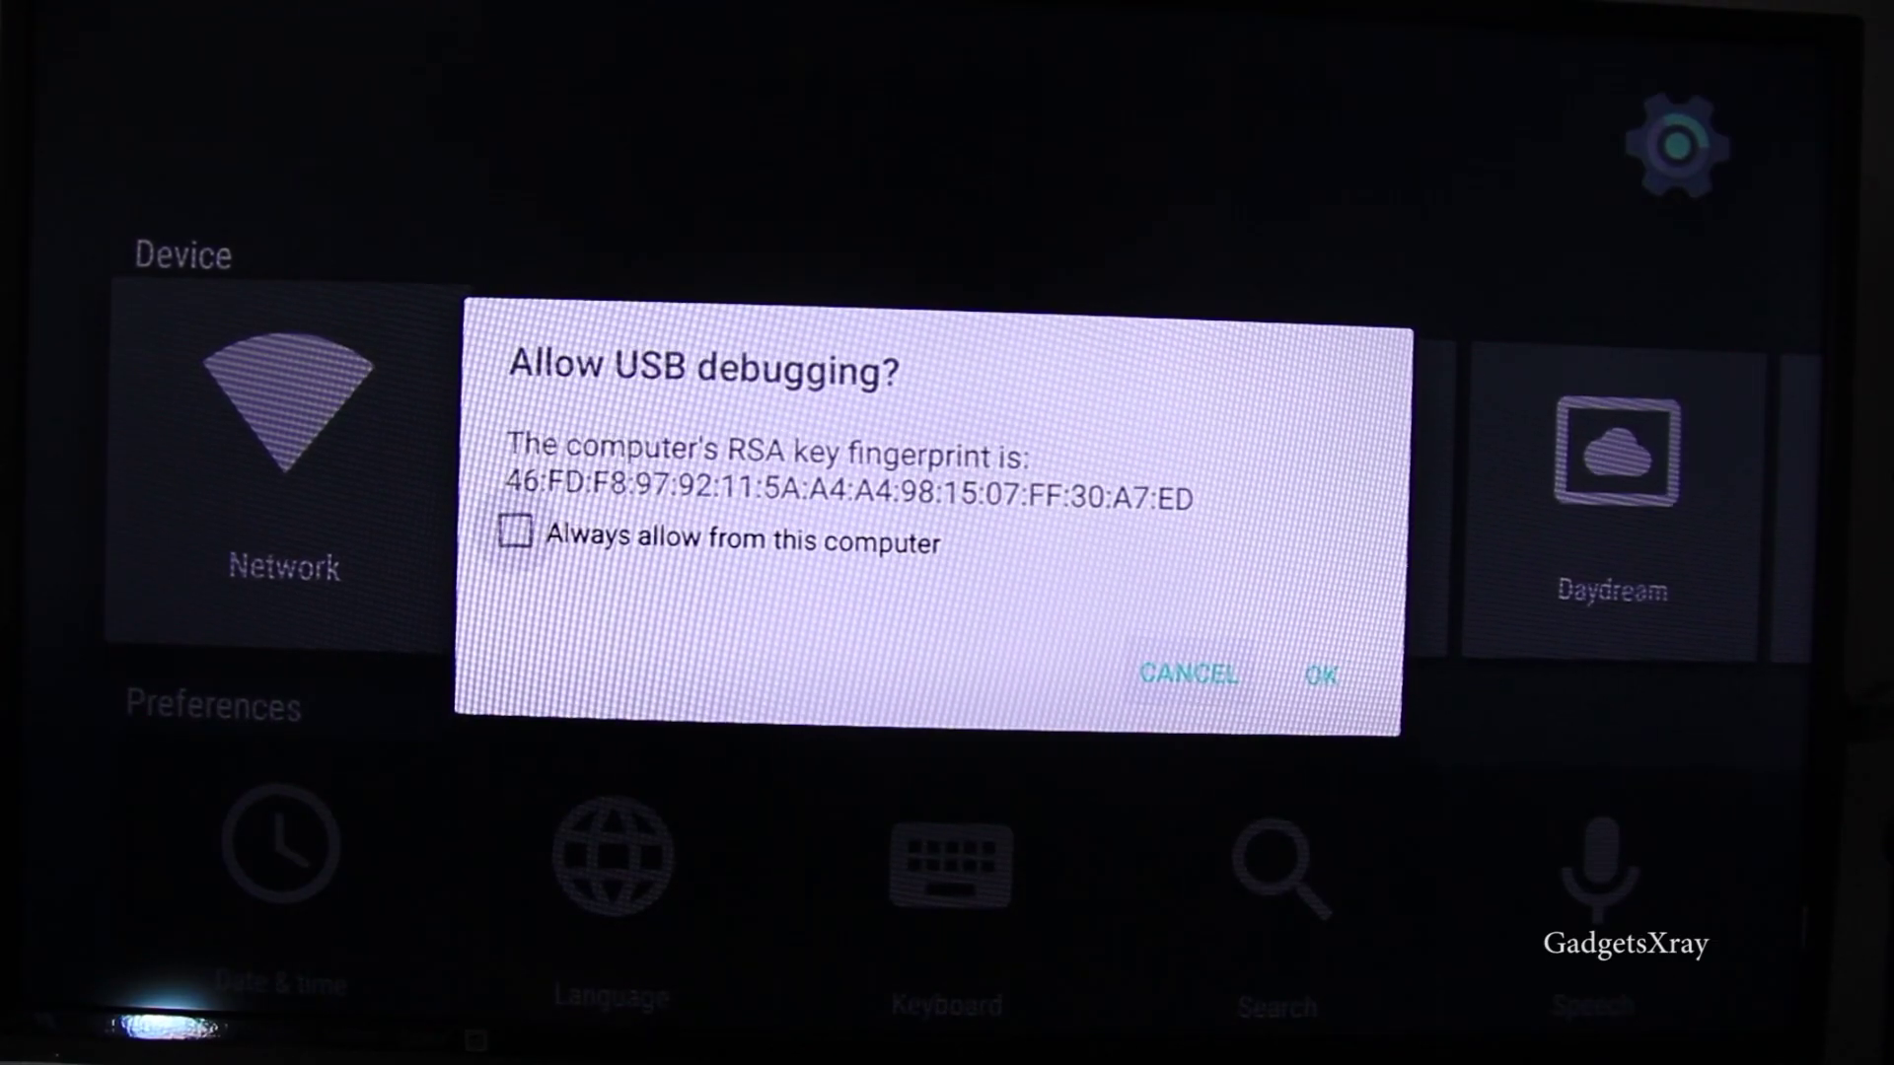
# Check 'Always allow from this computer' and accept the USB debugging prompt with OK
pyautogui.press('Down')
pyautogui.press('Return')
pyautogui.press('Down')
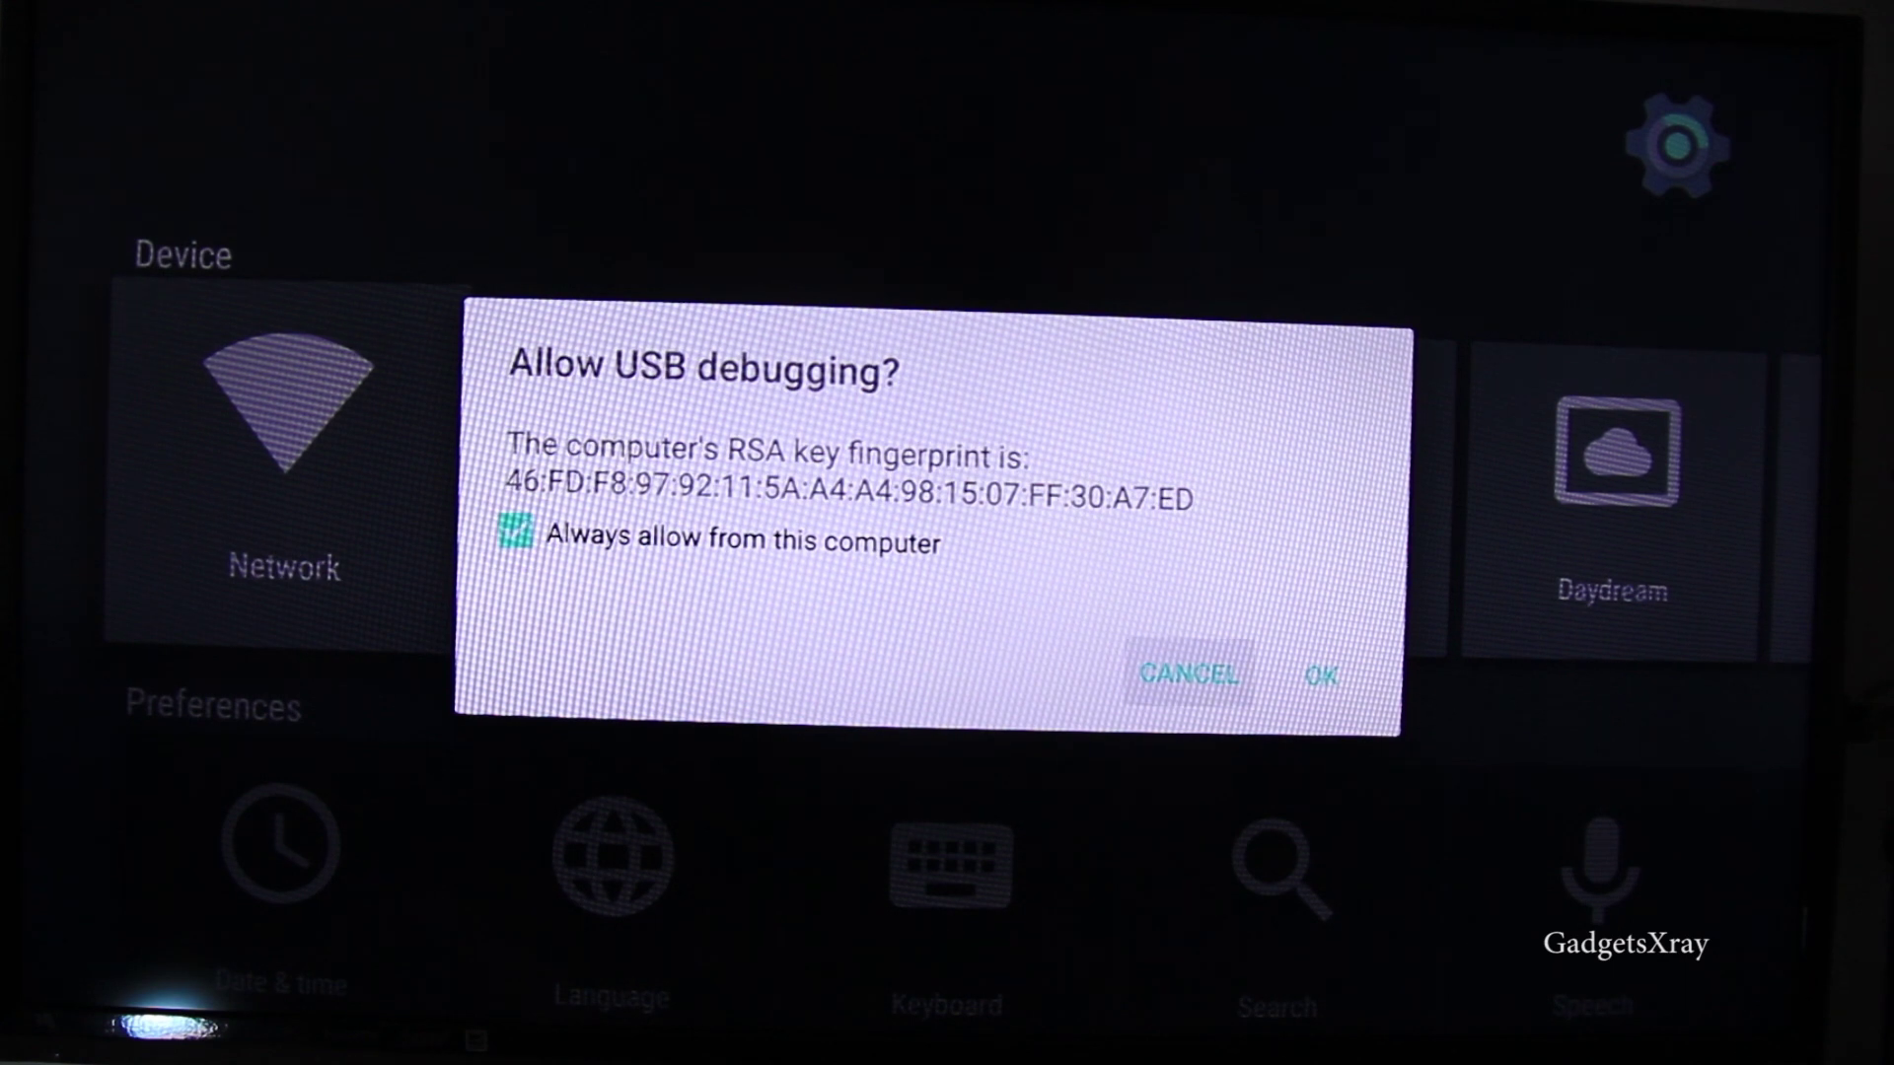
pyautogui.press('Right')
pyautogui.press('Return')
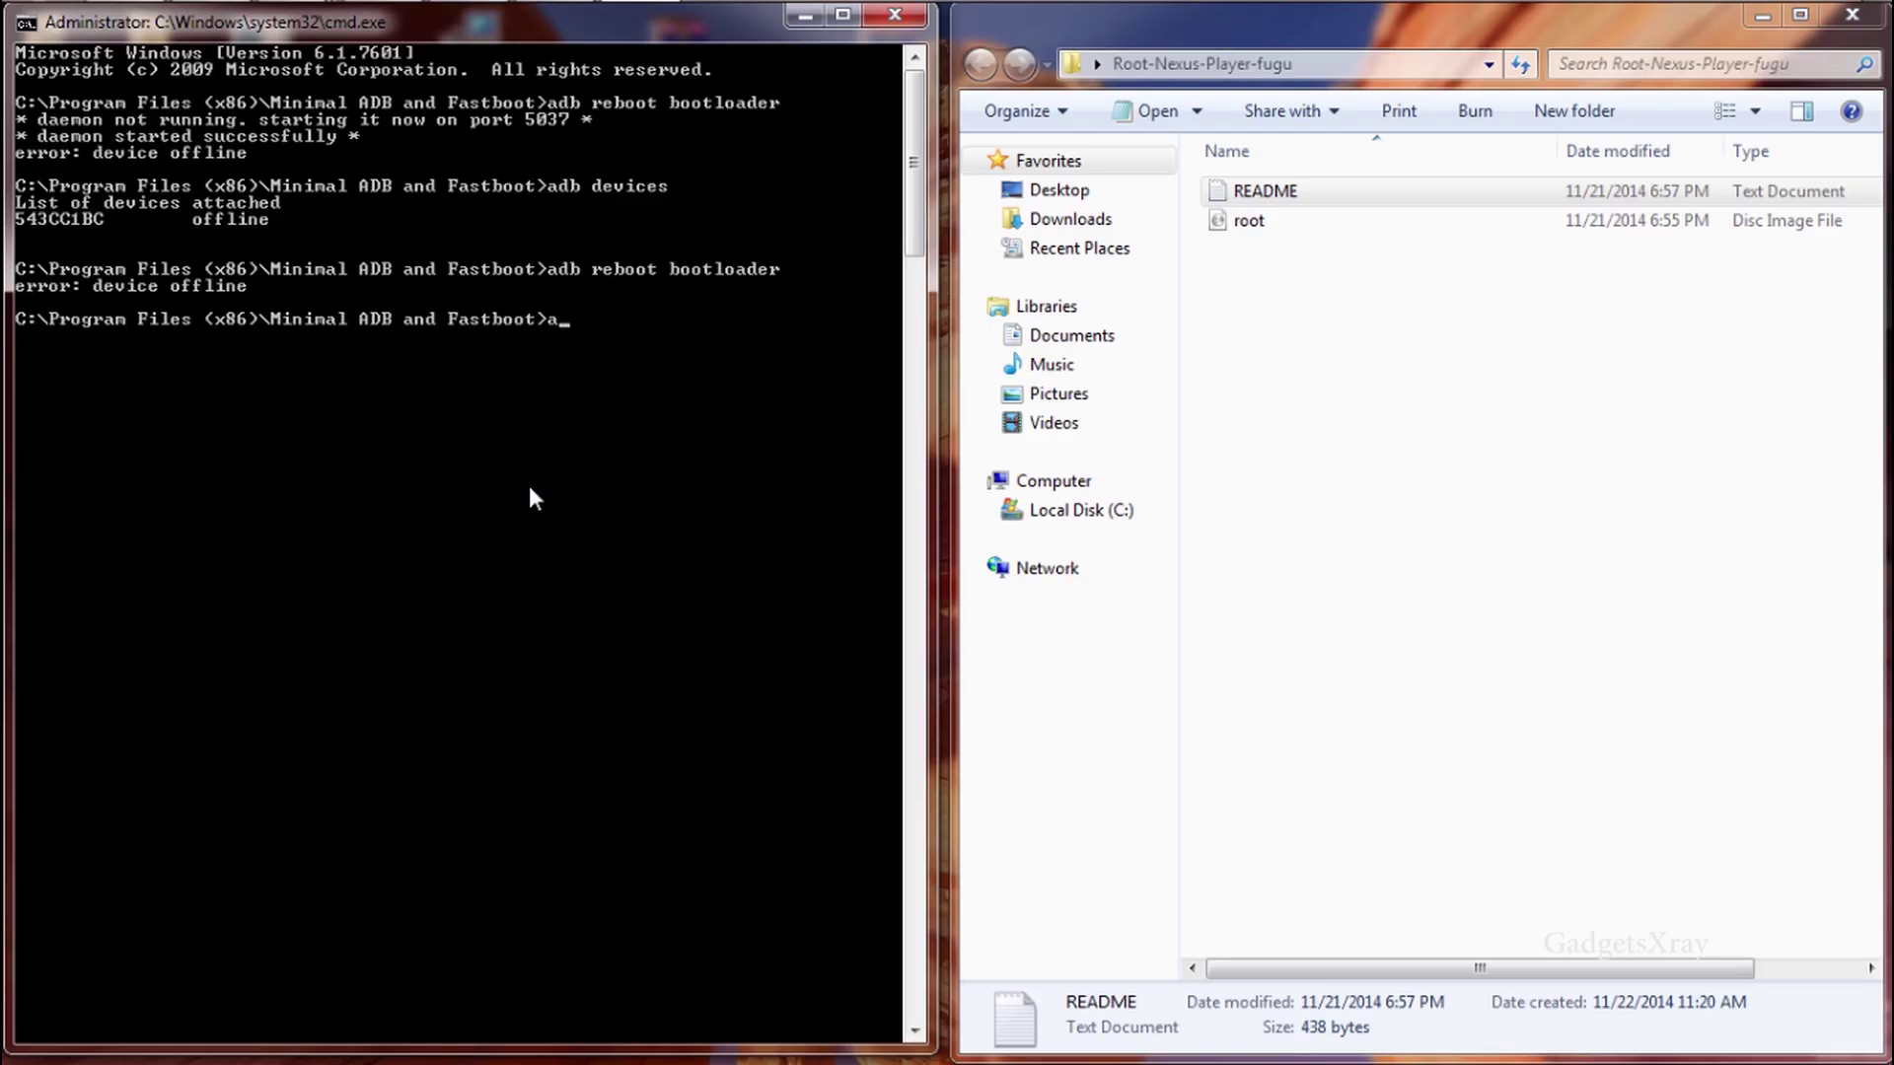
pyautogui.write('db')
pyautogui.write(' devices')
# Rerun adb devices, then copy adb reboot bootloader from the README
pyautogui.press('Return')
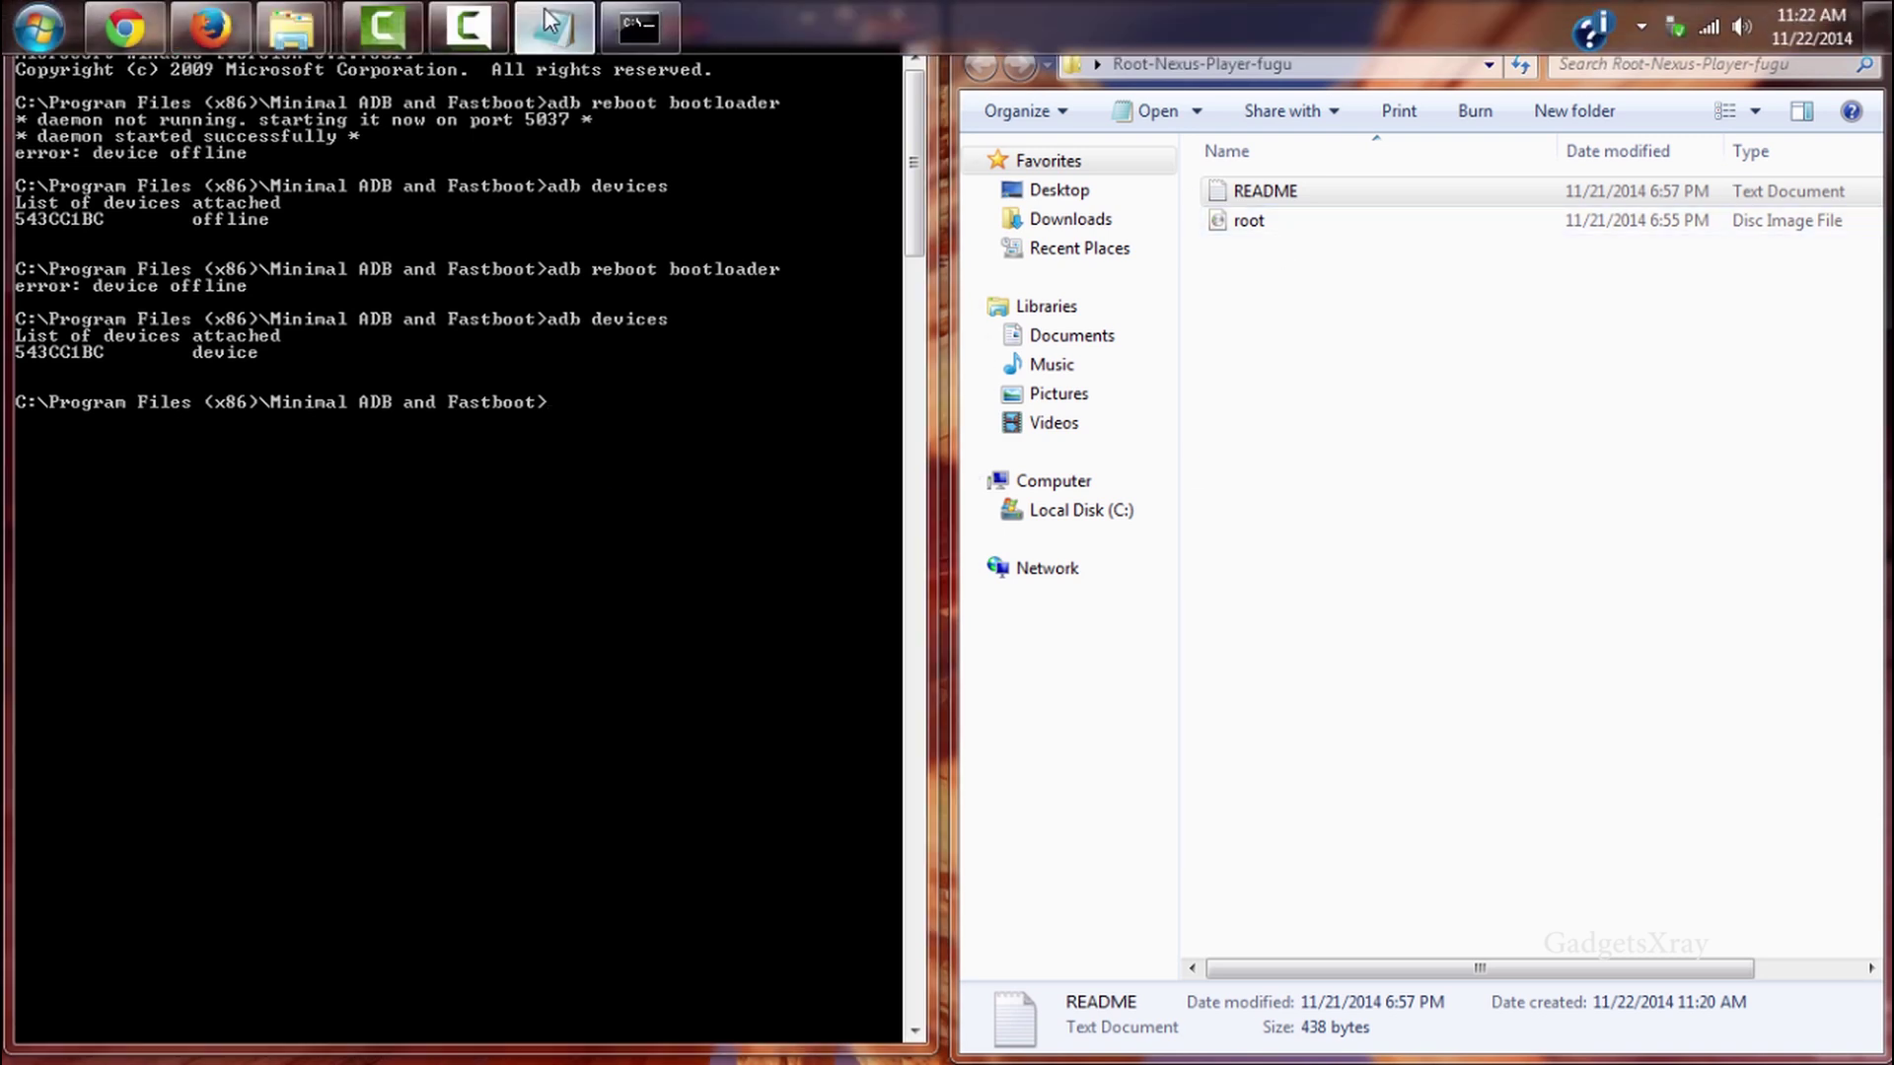
pyautogui.click(552, 21)
pyautogui.rightClick(471, 121)
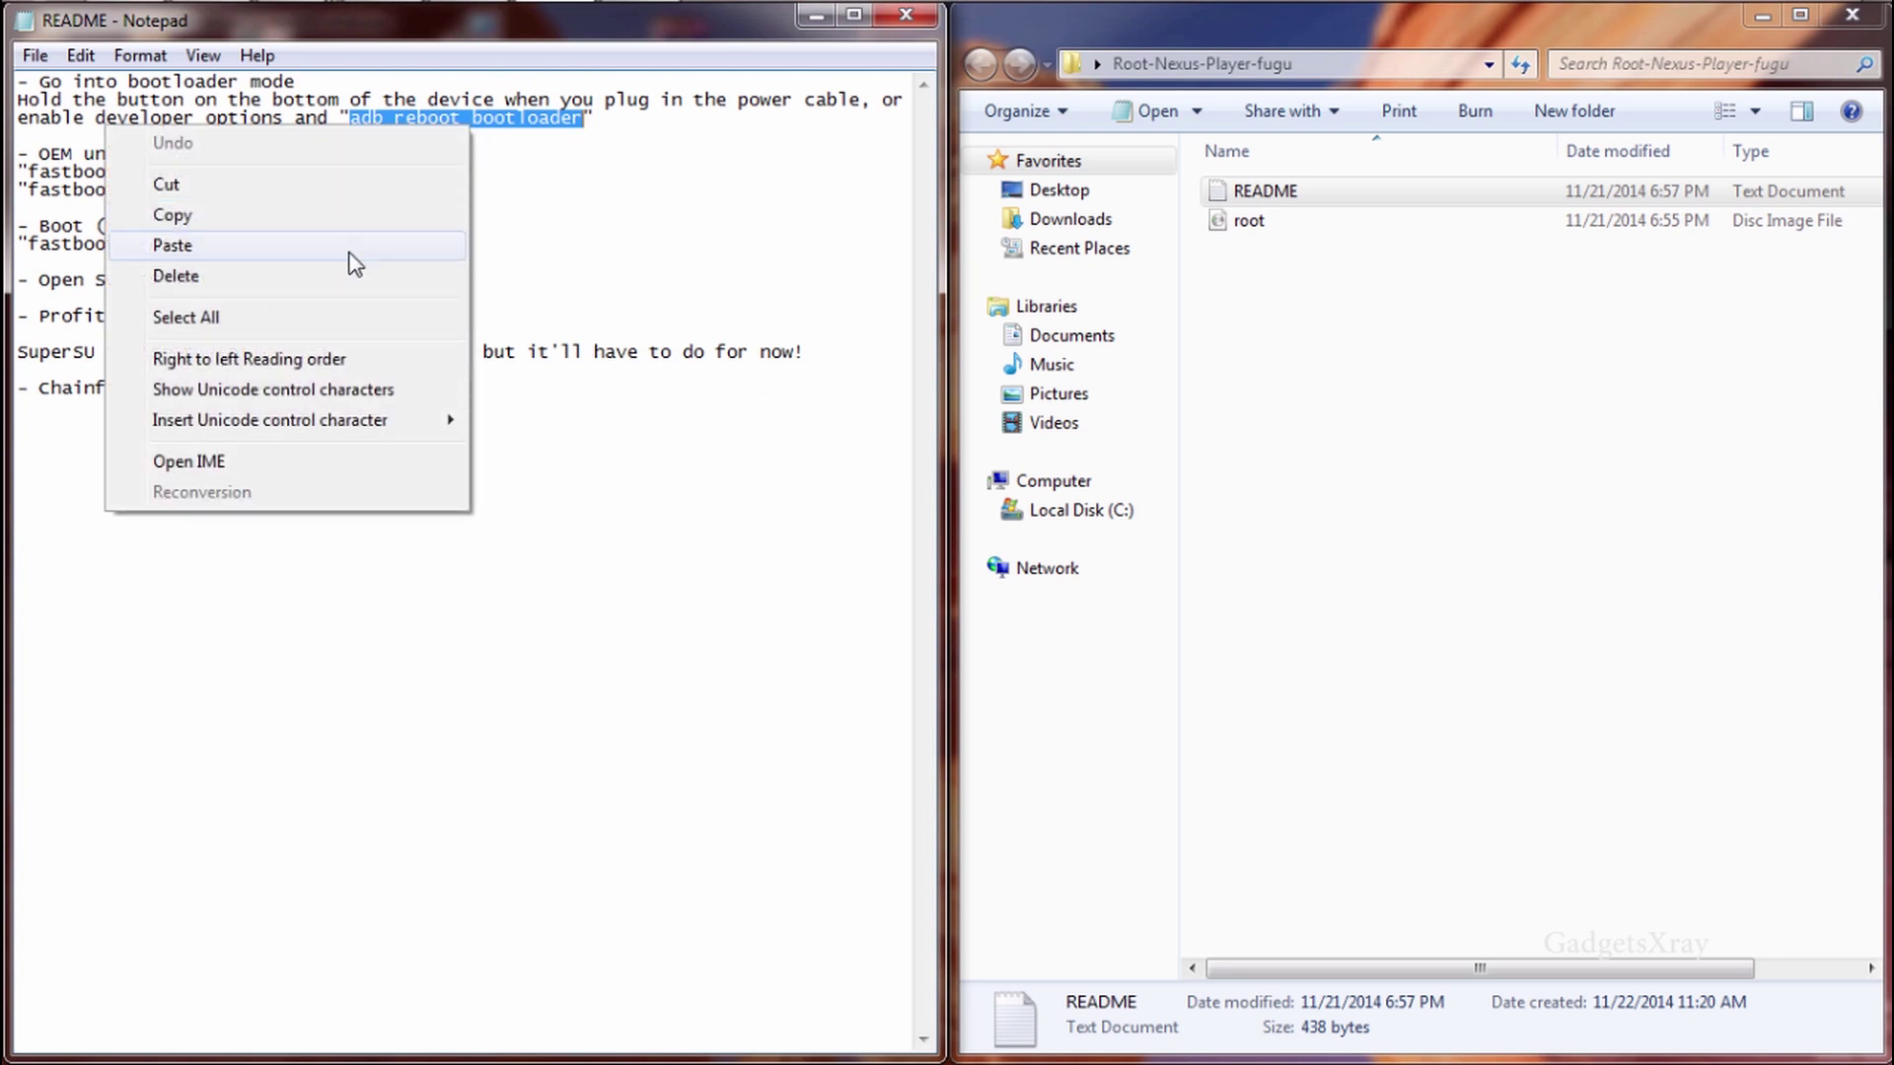
pyautogui.click(340, 218)
# Paste adb reboot bootloader into Command Prompt and run it
pyautogui.click(818, 18)
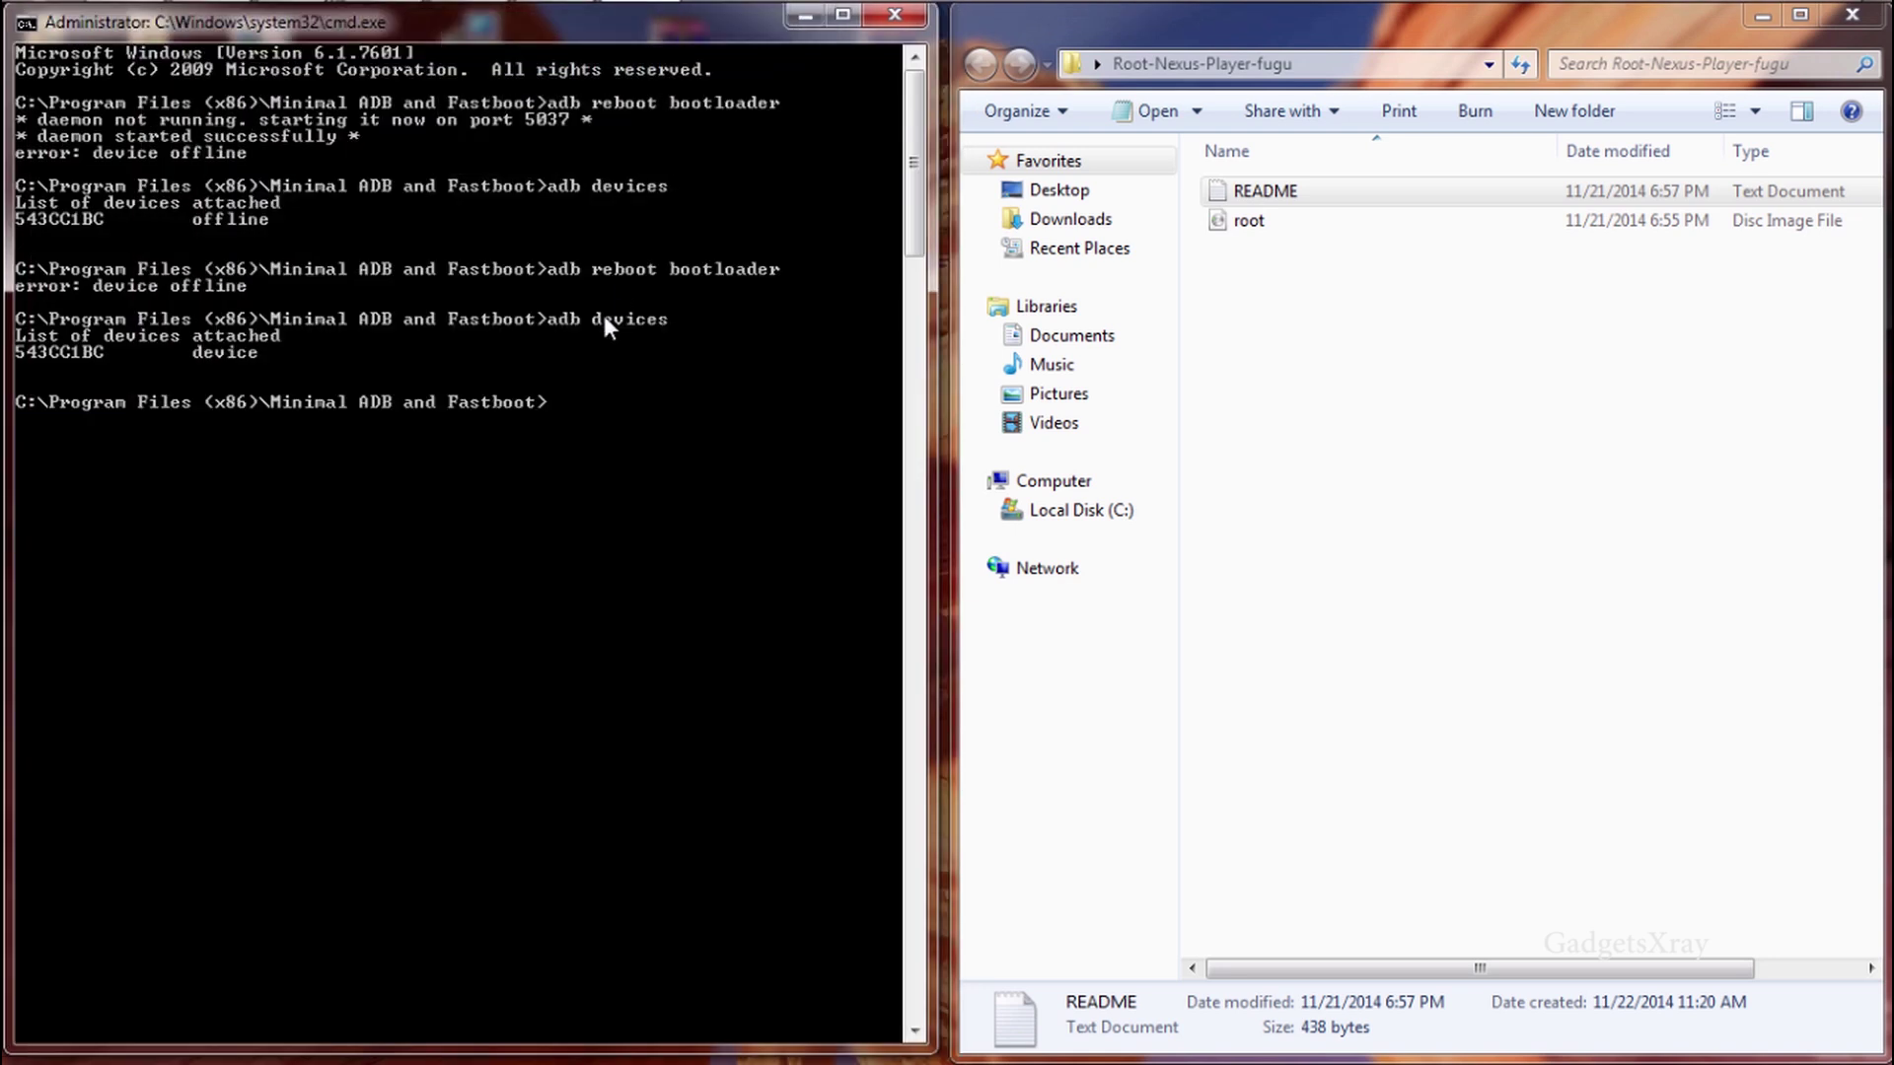
pyautogui.rightClick(644, 471)
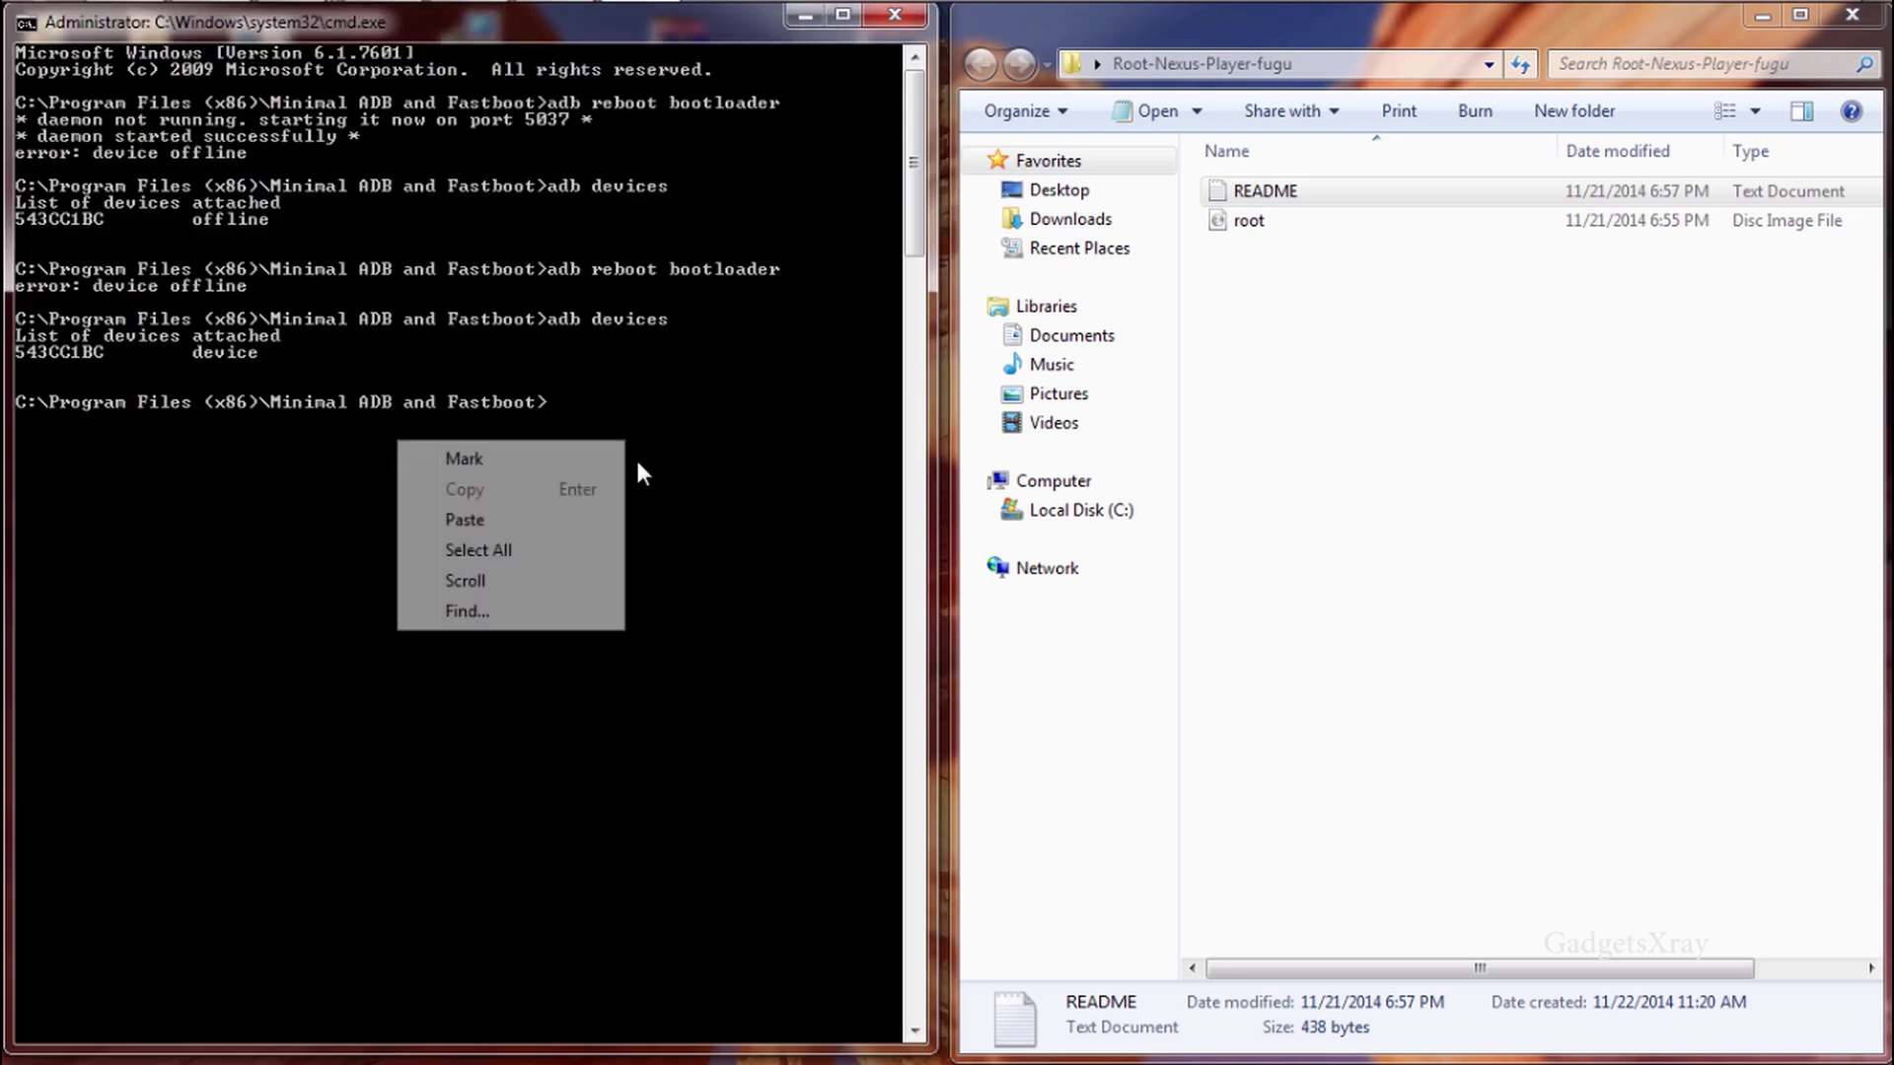
pyautogui.click(555, 523)
pyautogui.press('Return')
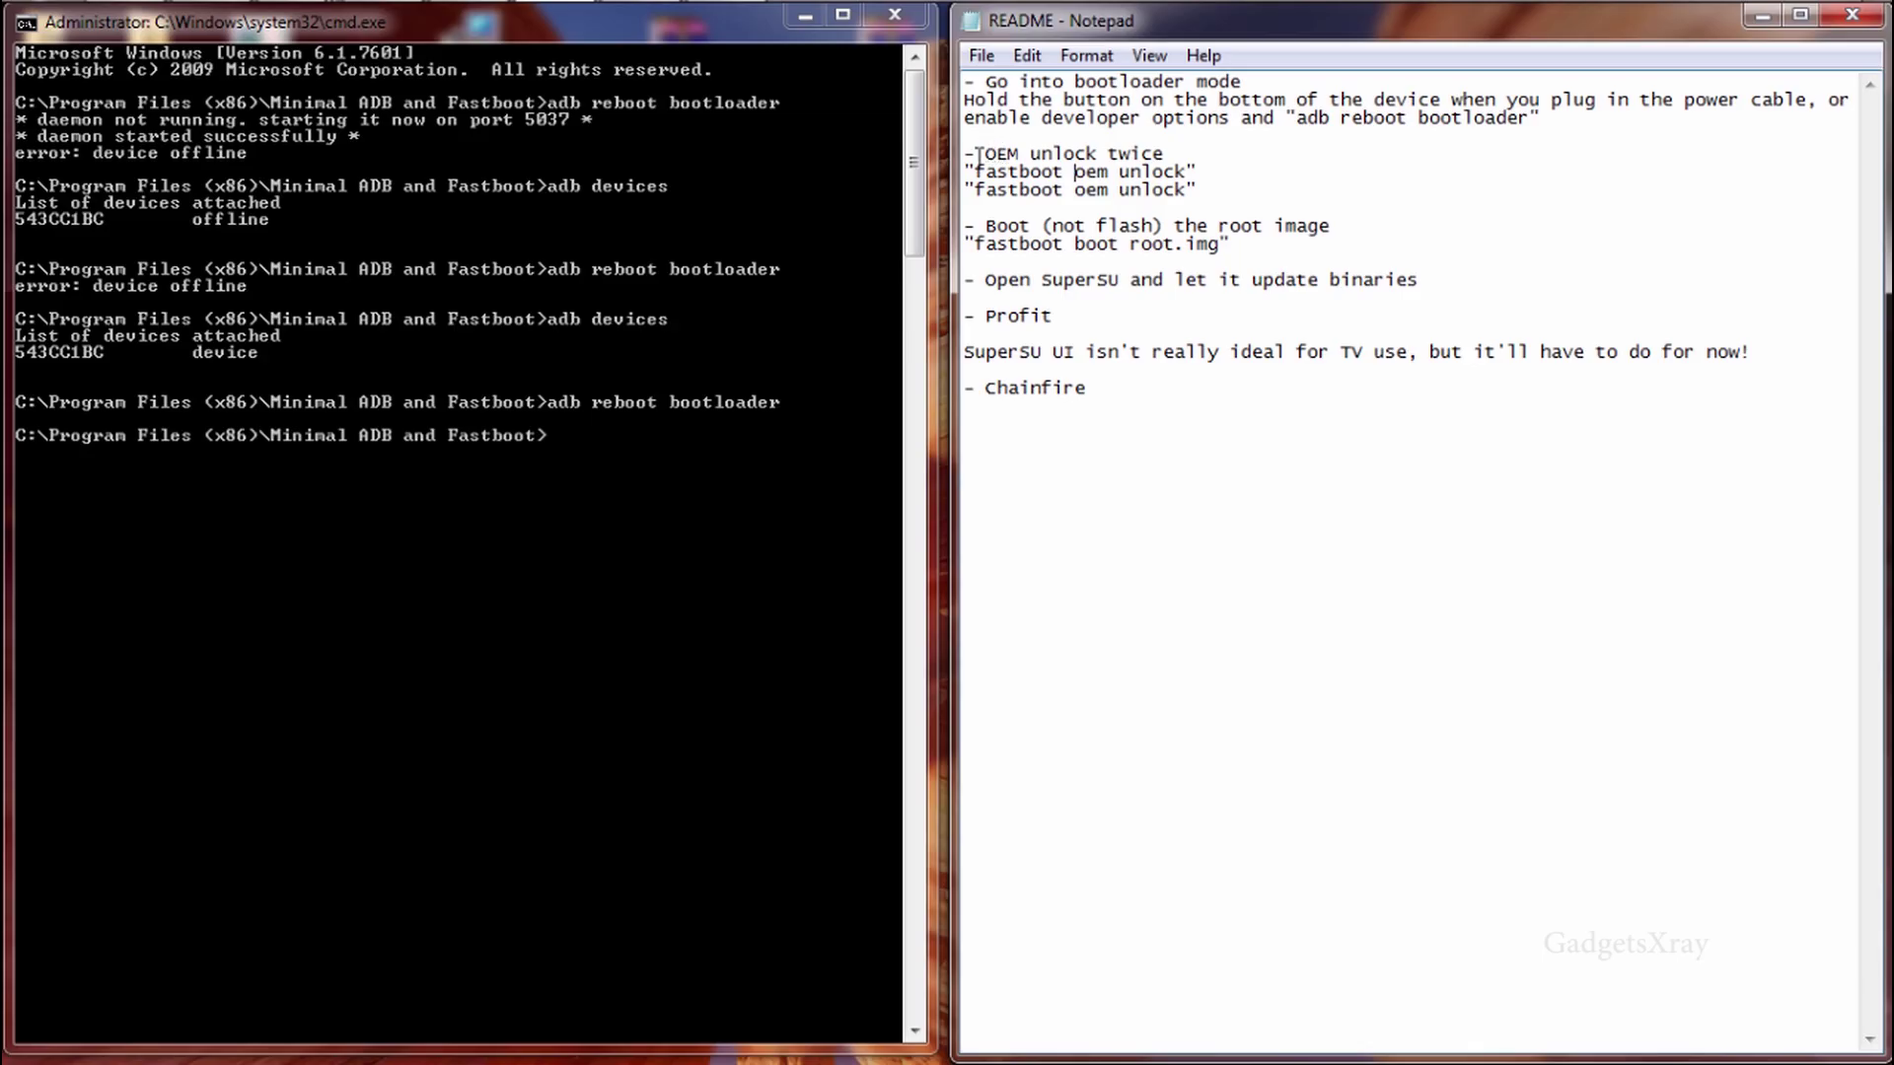
# Copy fastboot oem unlock from the README and run it in Command Prompt
pyautogui.moveTo(974, 172); pyautogui.dragTo(1183, 171)
pyautogui.rightClick(1183, 173)
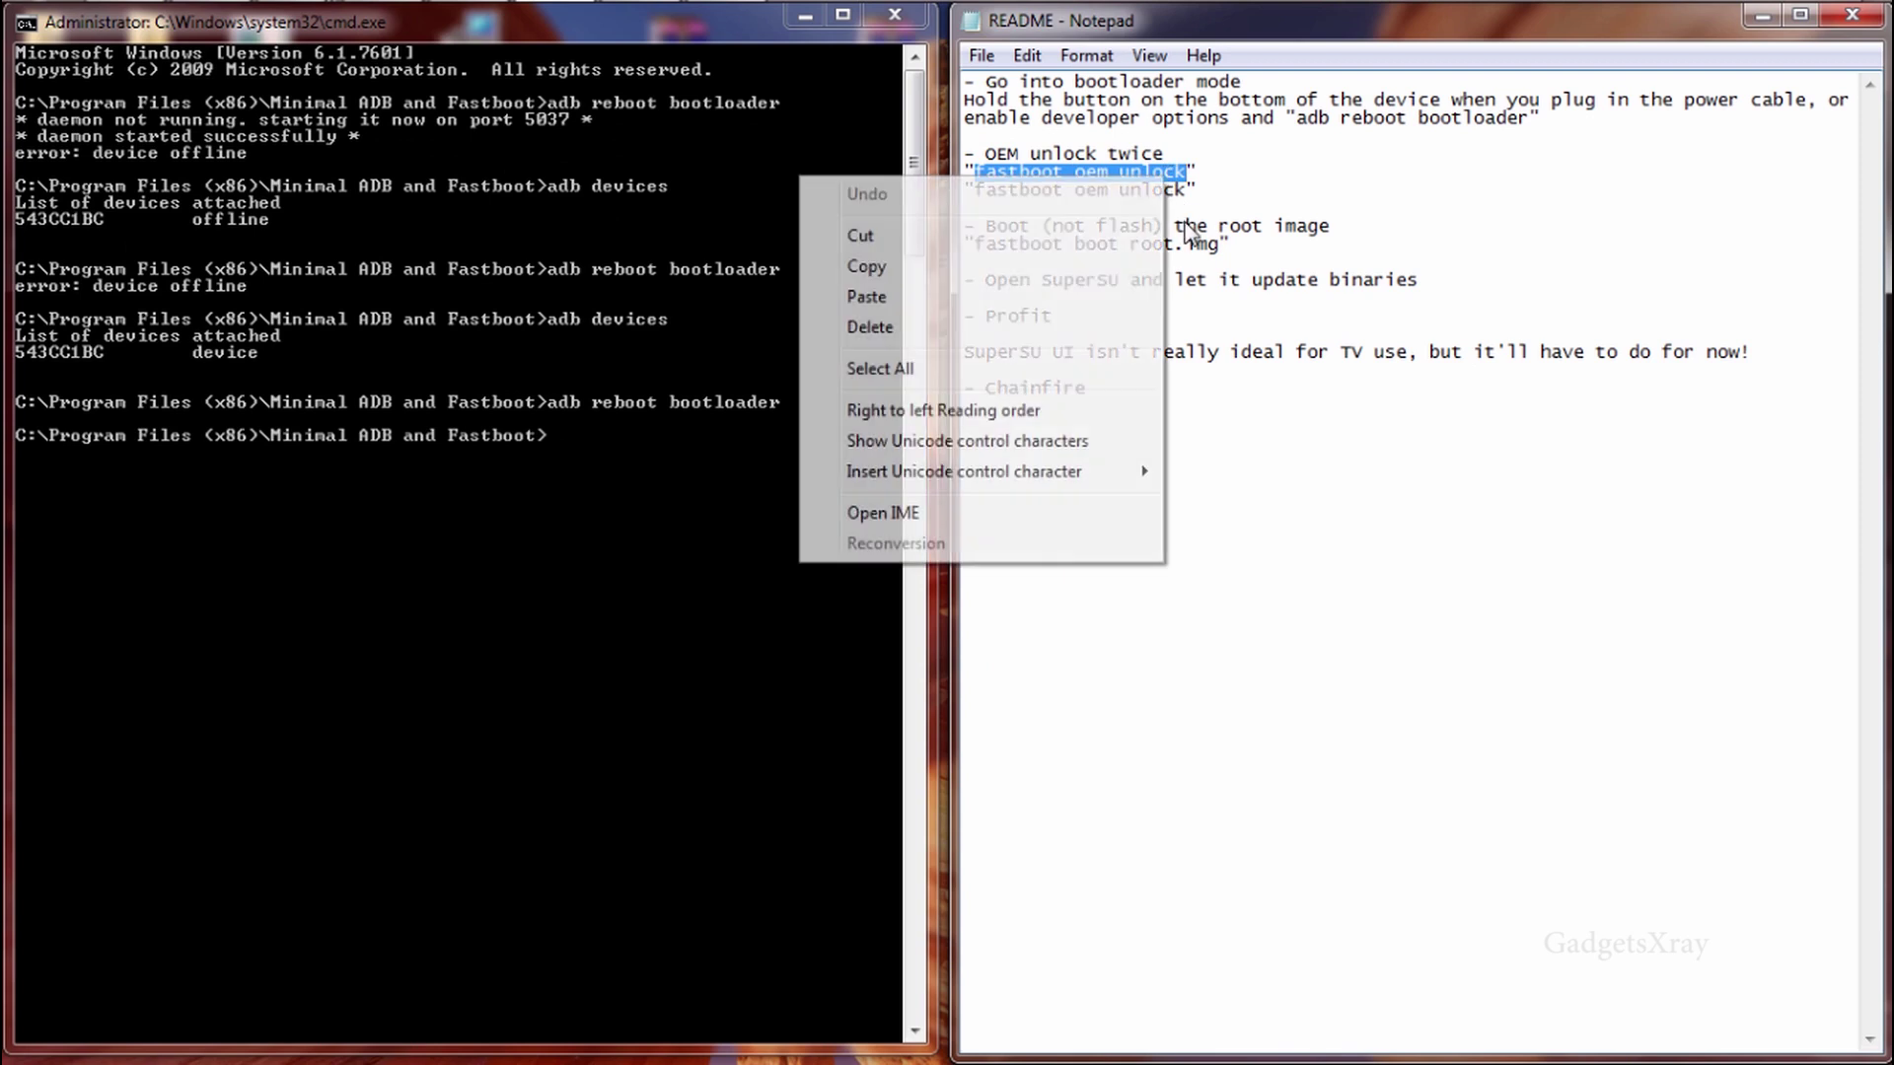
pyautogui.click(1108, 268)
pyautogui.click(671, 578)
pyautogui.rightClick(432, 516)
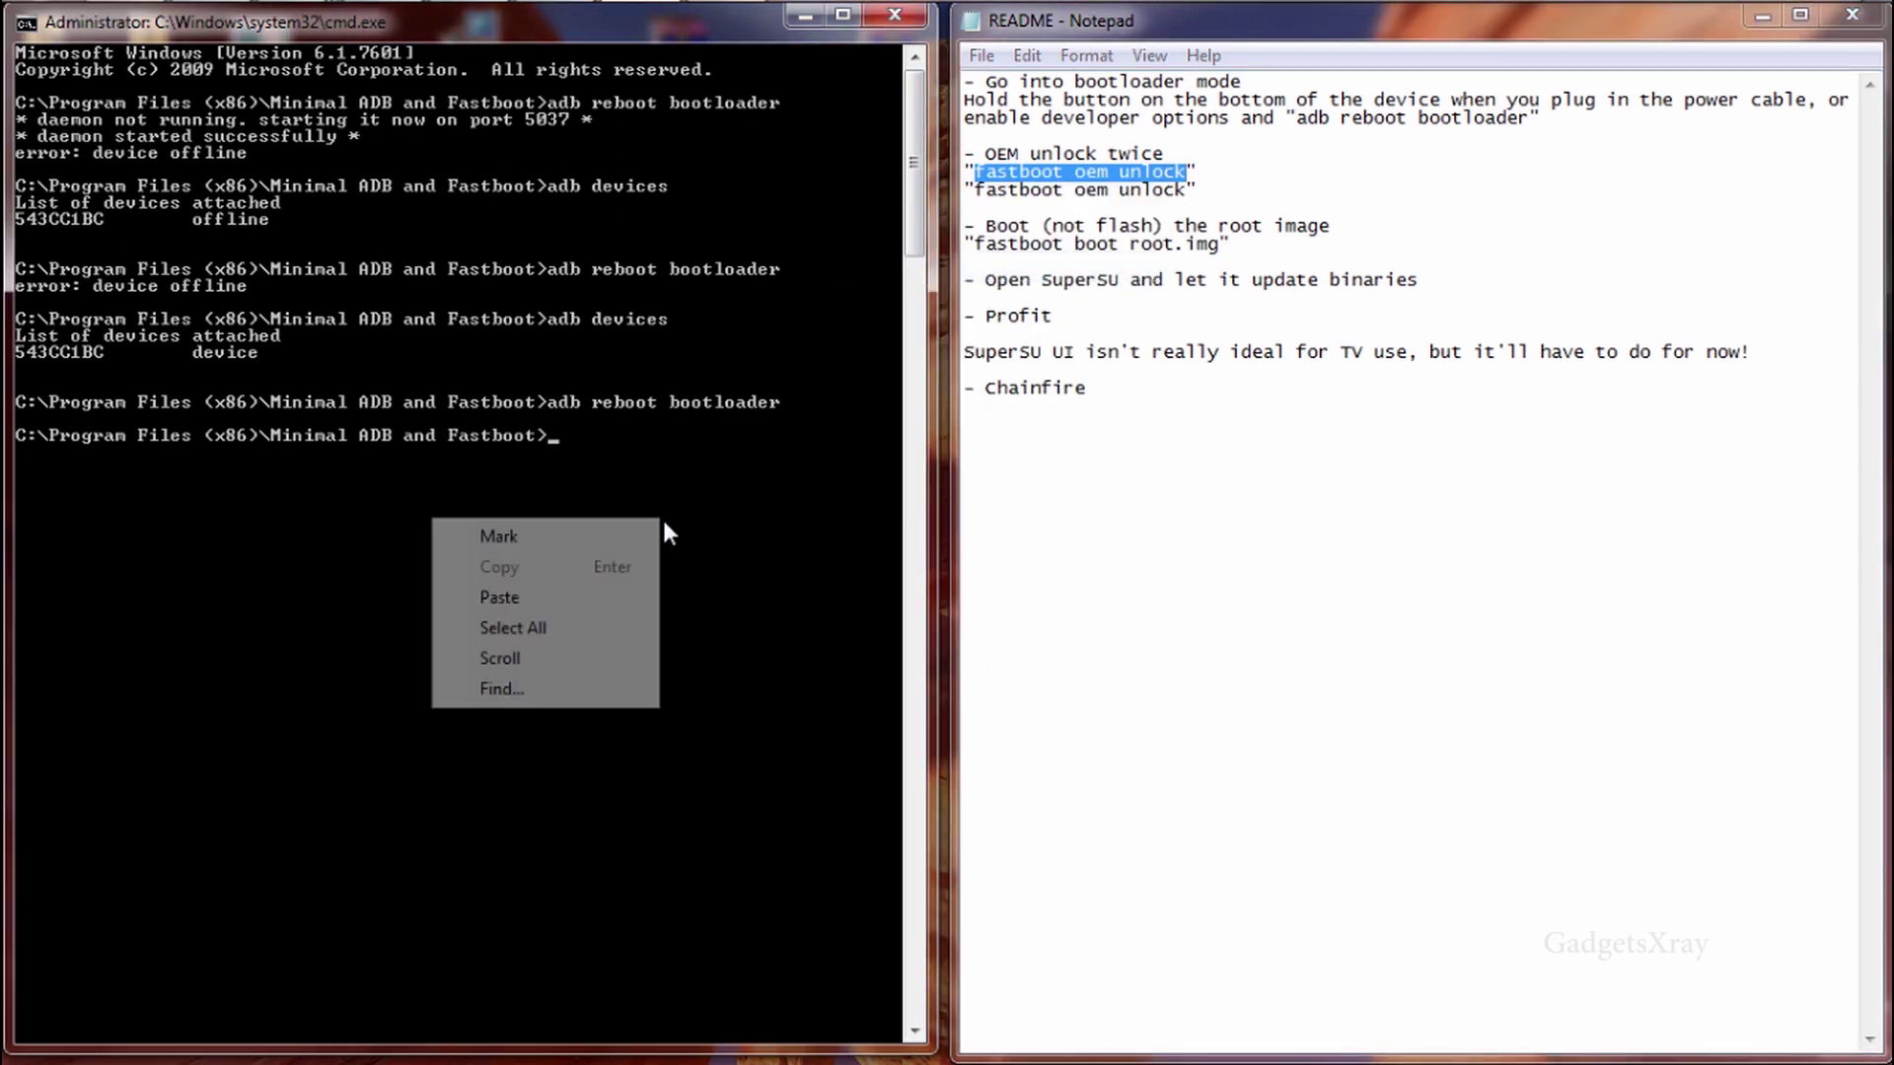
pyautogui.click(579, 599)
pyautogui.press('Return')
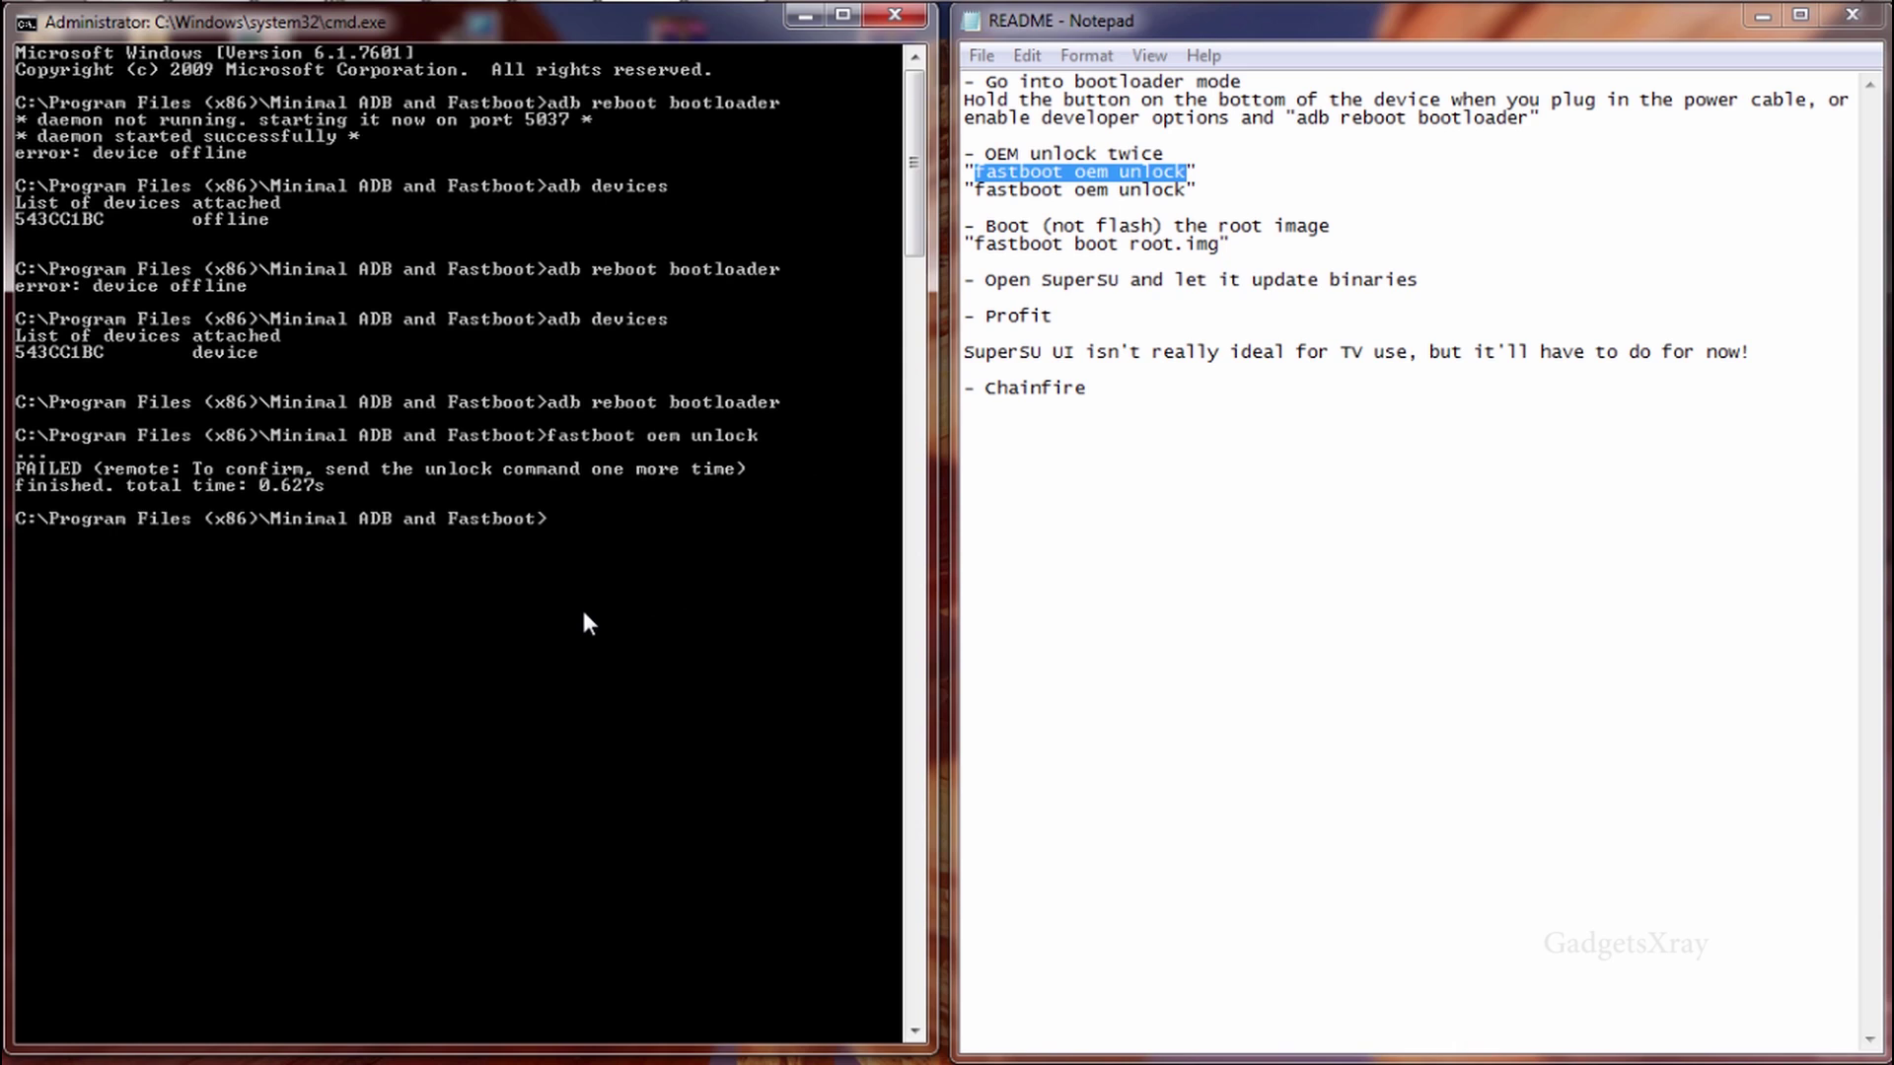
# Paste and run fastboot oem unlock a second time
pyautogui.rightClick(585, 611)
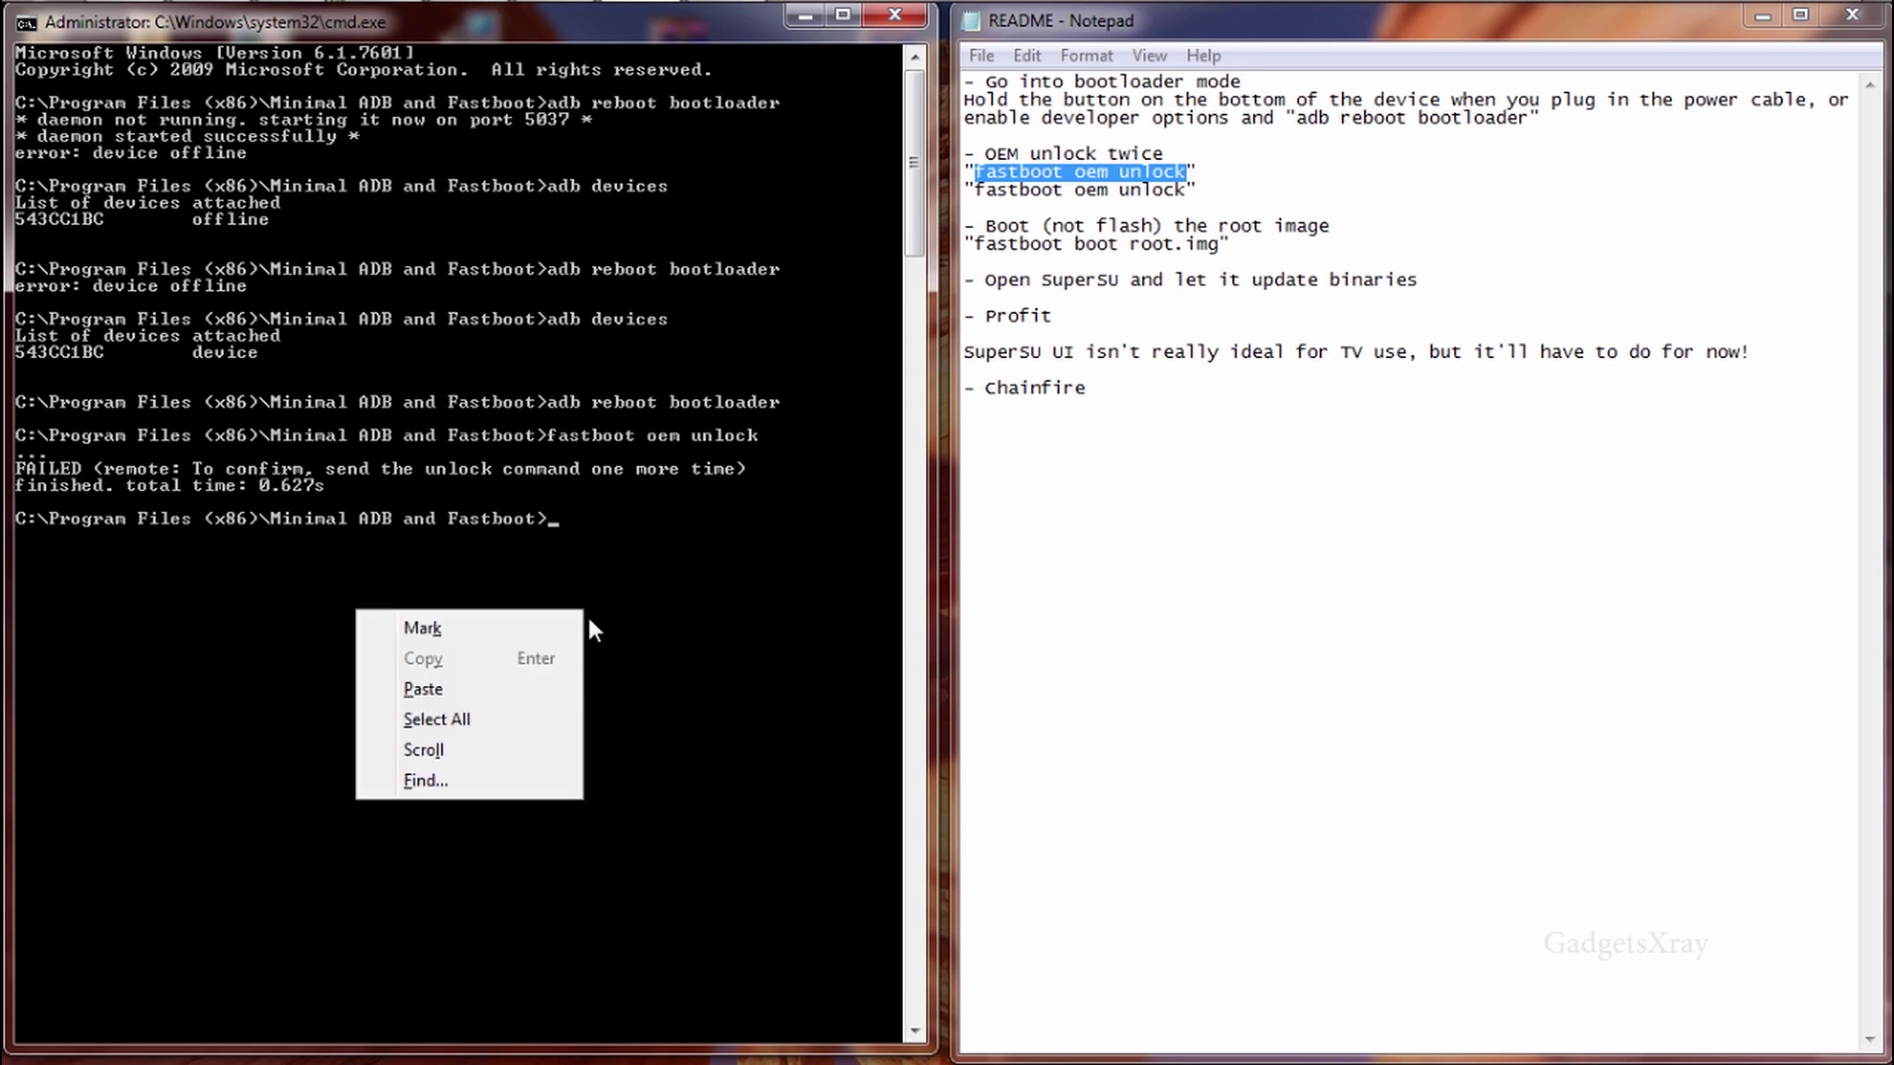
pyautogui.click(481, 689)
pyautogui.press('Return')
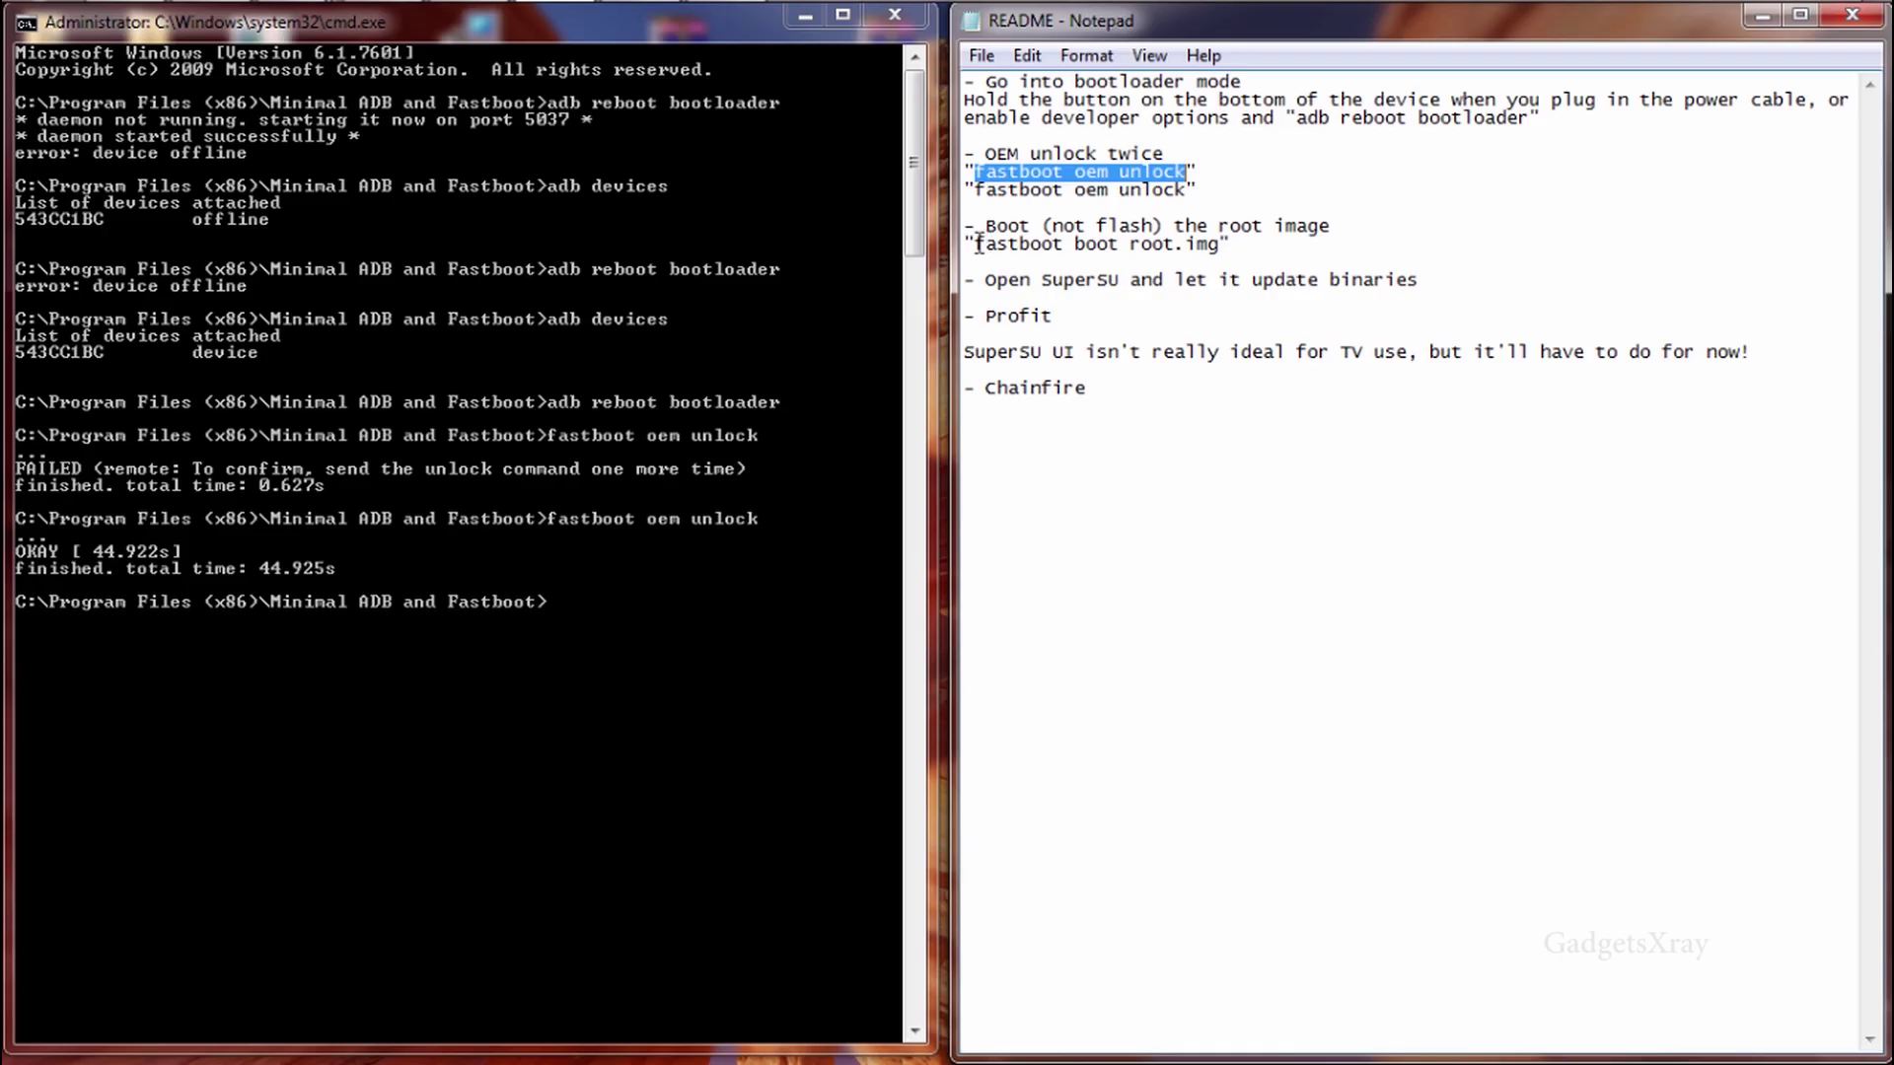
# Copy 'fastboot boot' from the README and paste it at the prompt
pyautogui.moveTo(974, 243); pyautogui.dragTo(1120, 245)
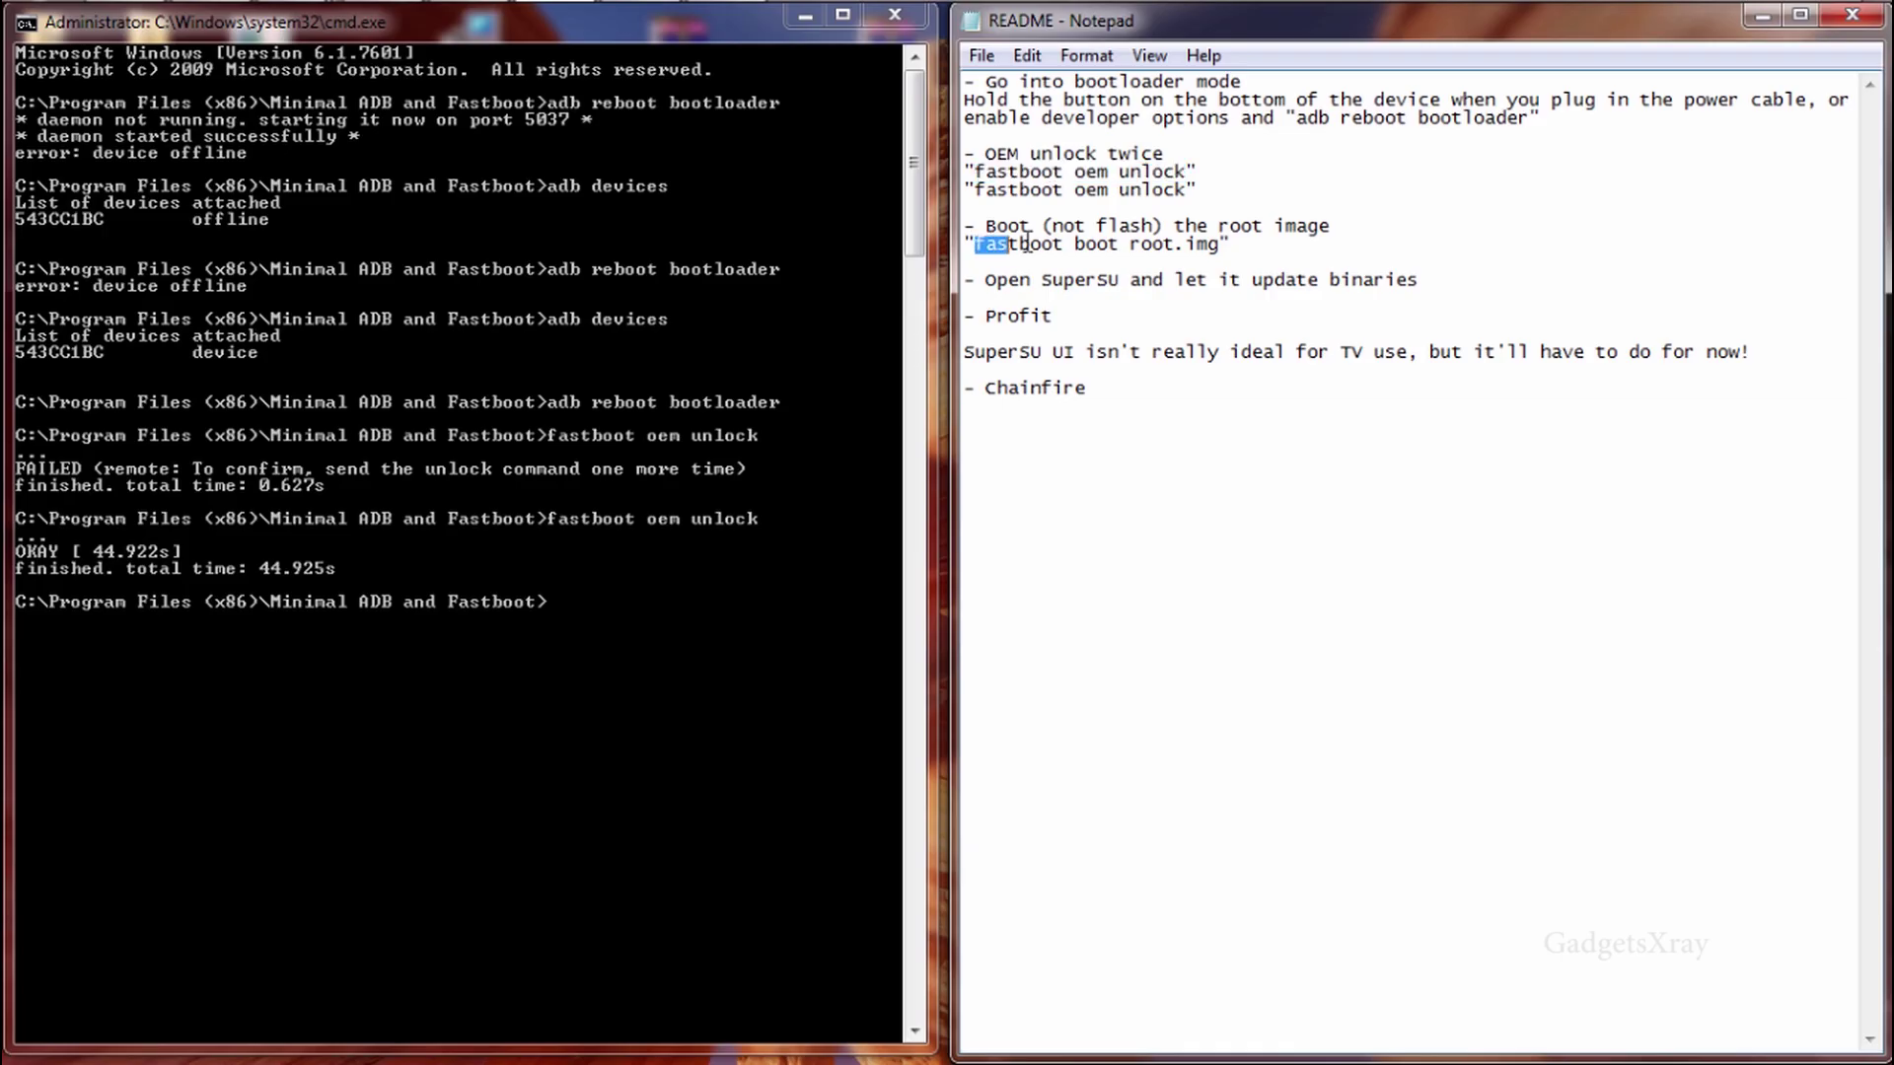
pyautogui.rightClick(1113, 248)
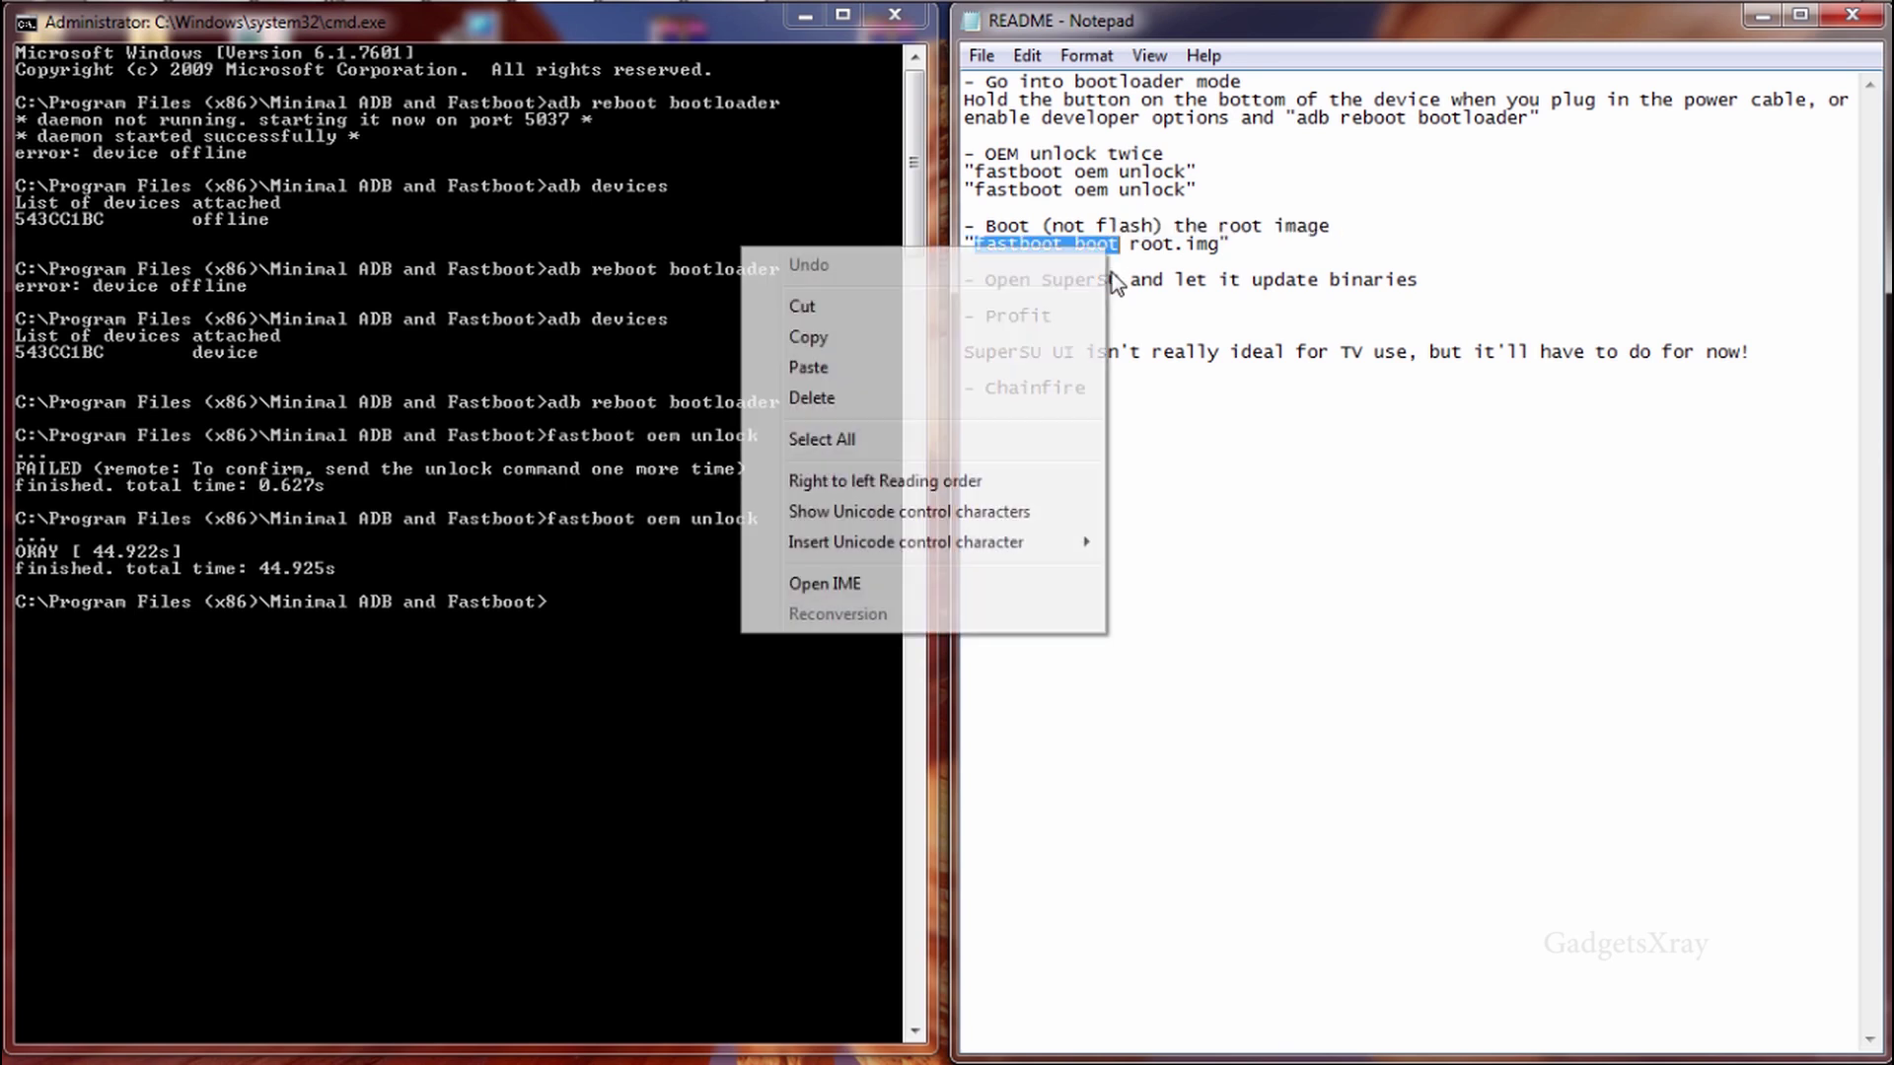
pyautogui.click(1026, 337)
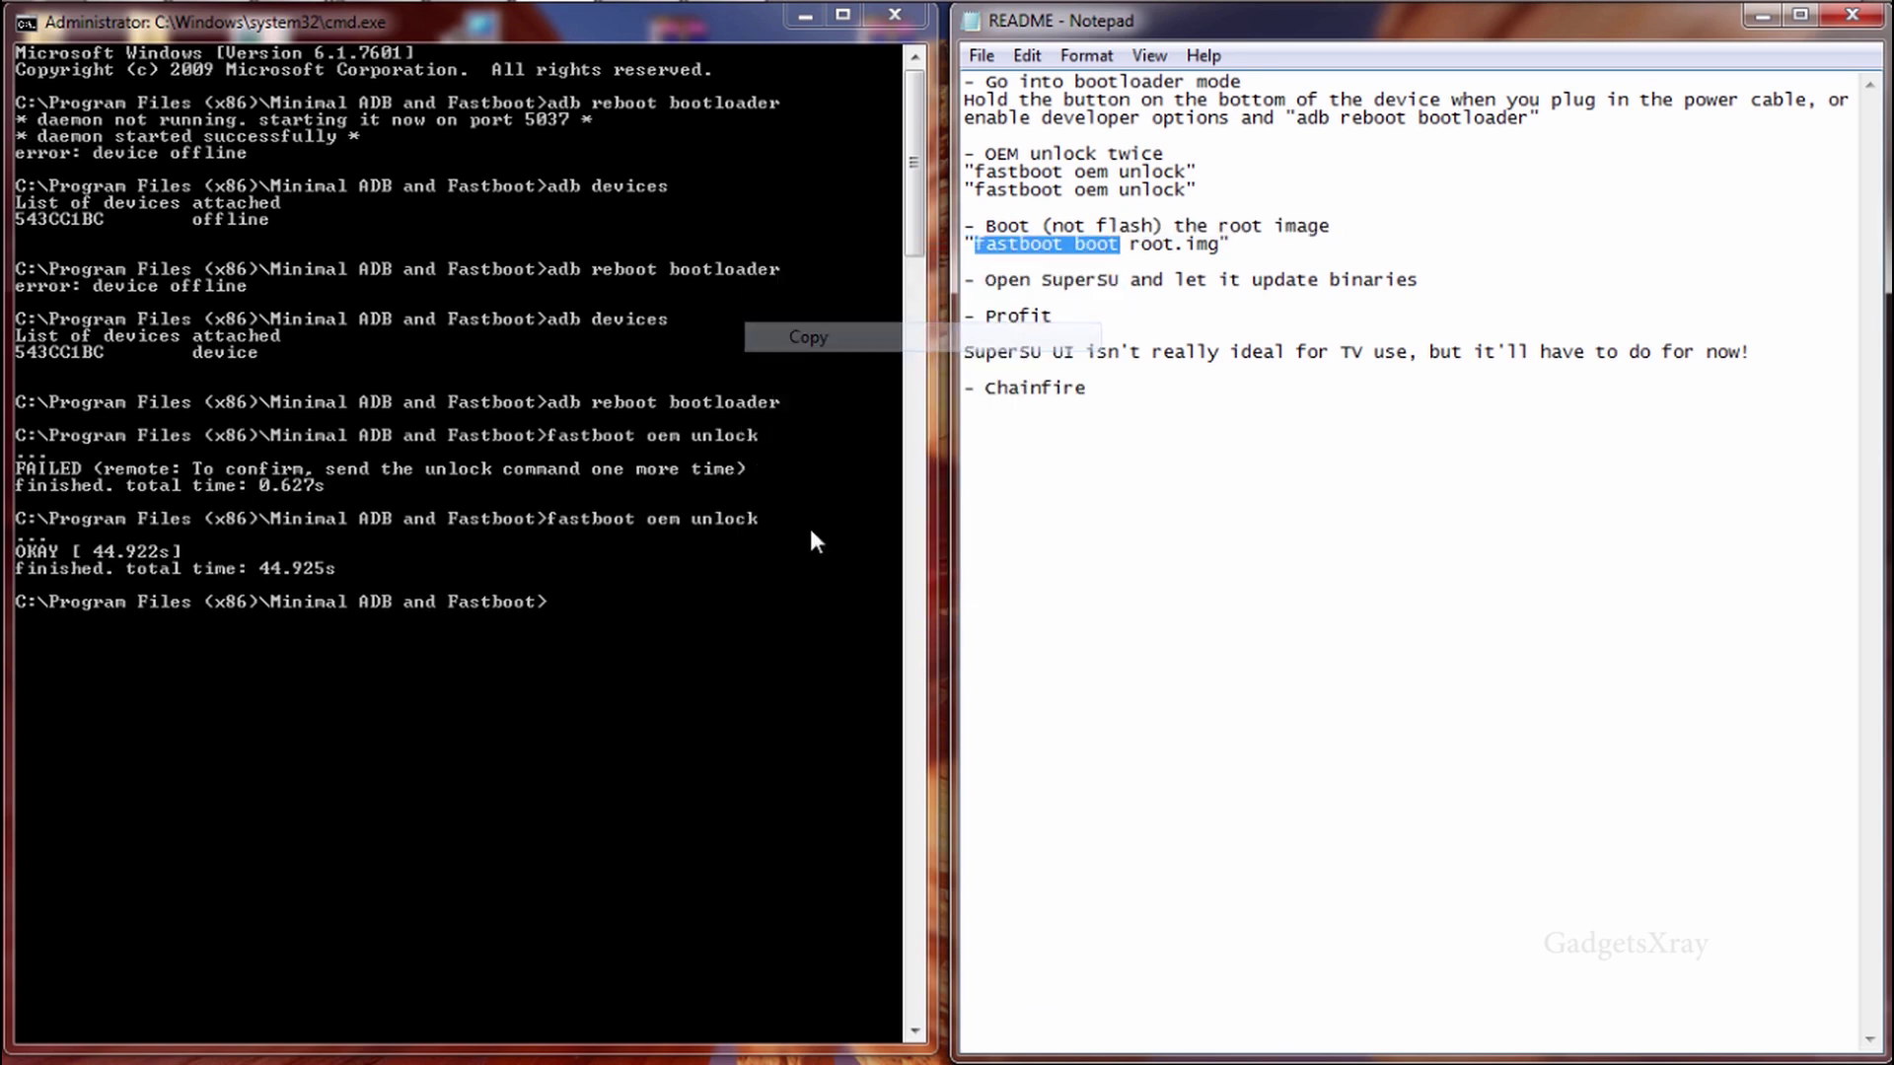
pyautogui.rightClick(626, 629)
pyautogui.click(555, 706)
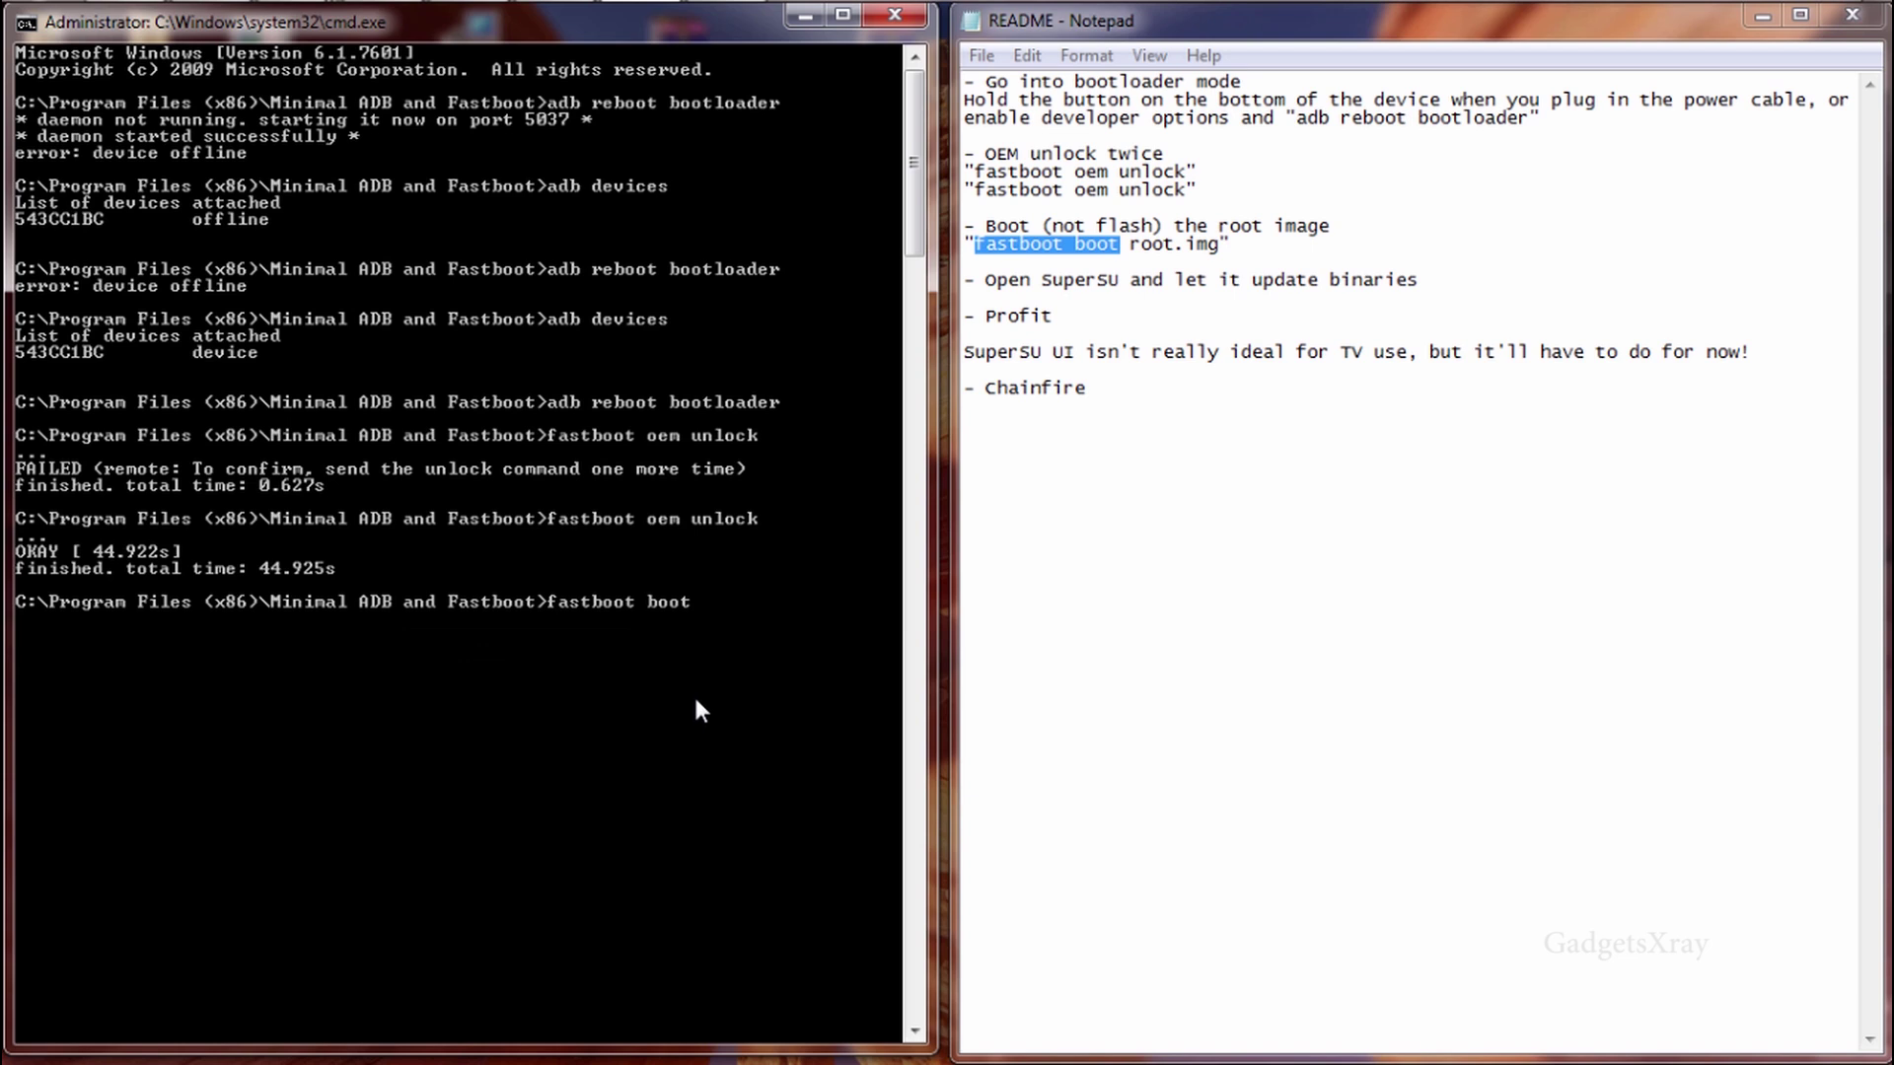
# Append the Root-Nexus-Player-fugu folder path and root.img, then run the boot command
pyautogui.click(1762, 16)
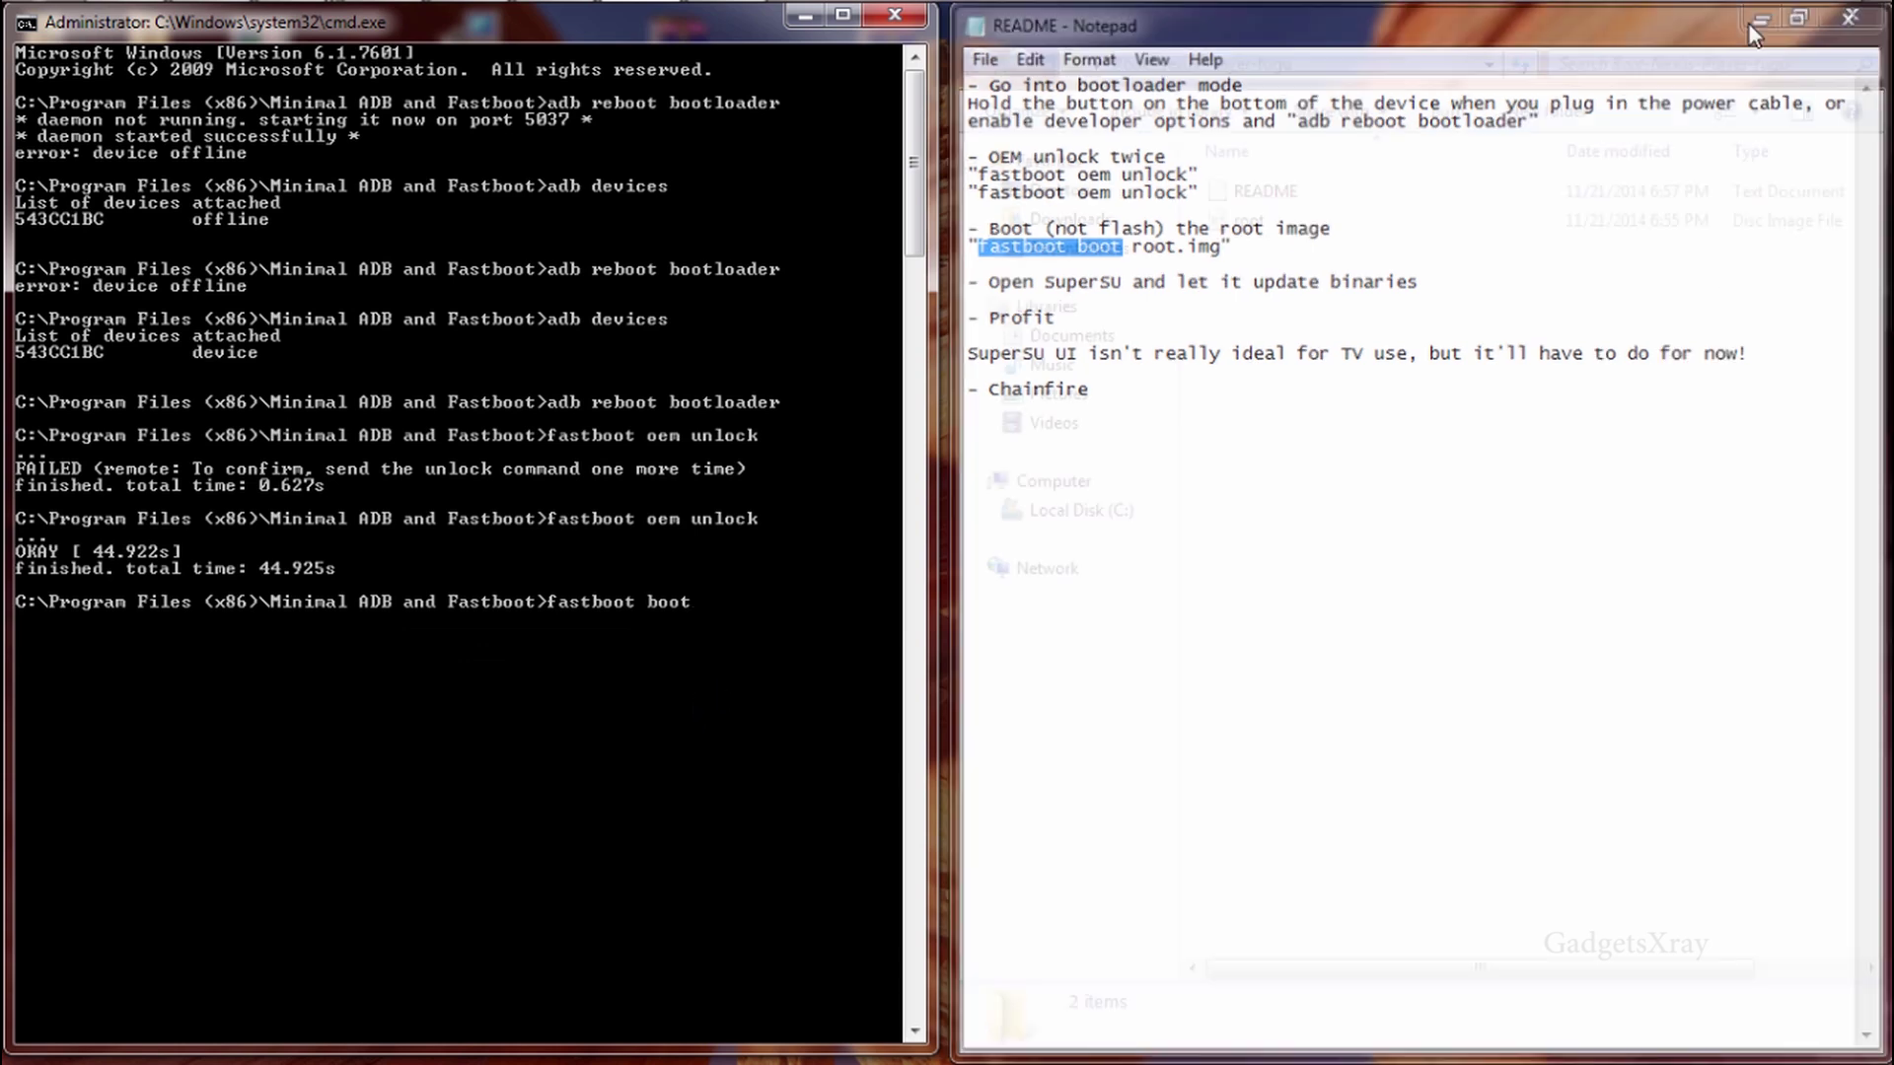
pyautogui.click(1333, 66)
pyautogui.rightClick(1372, 74)
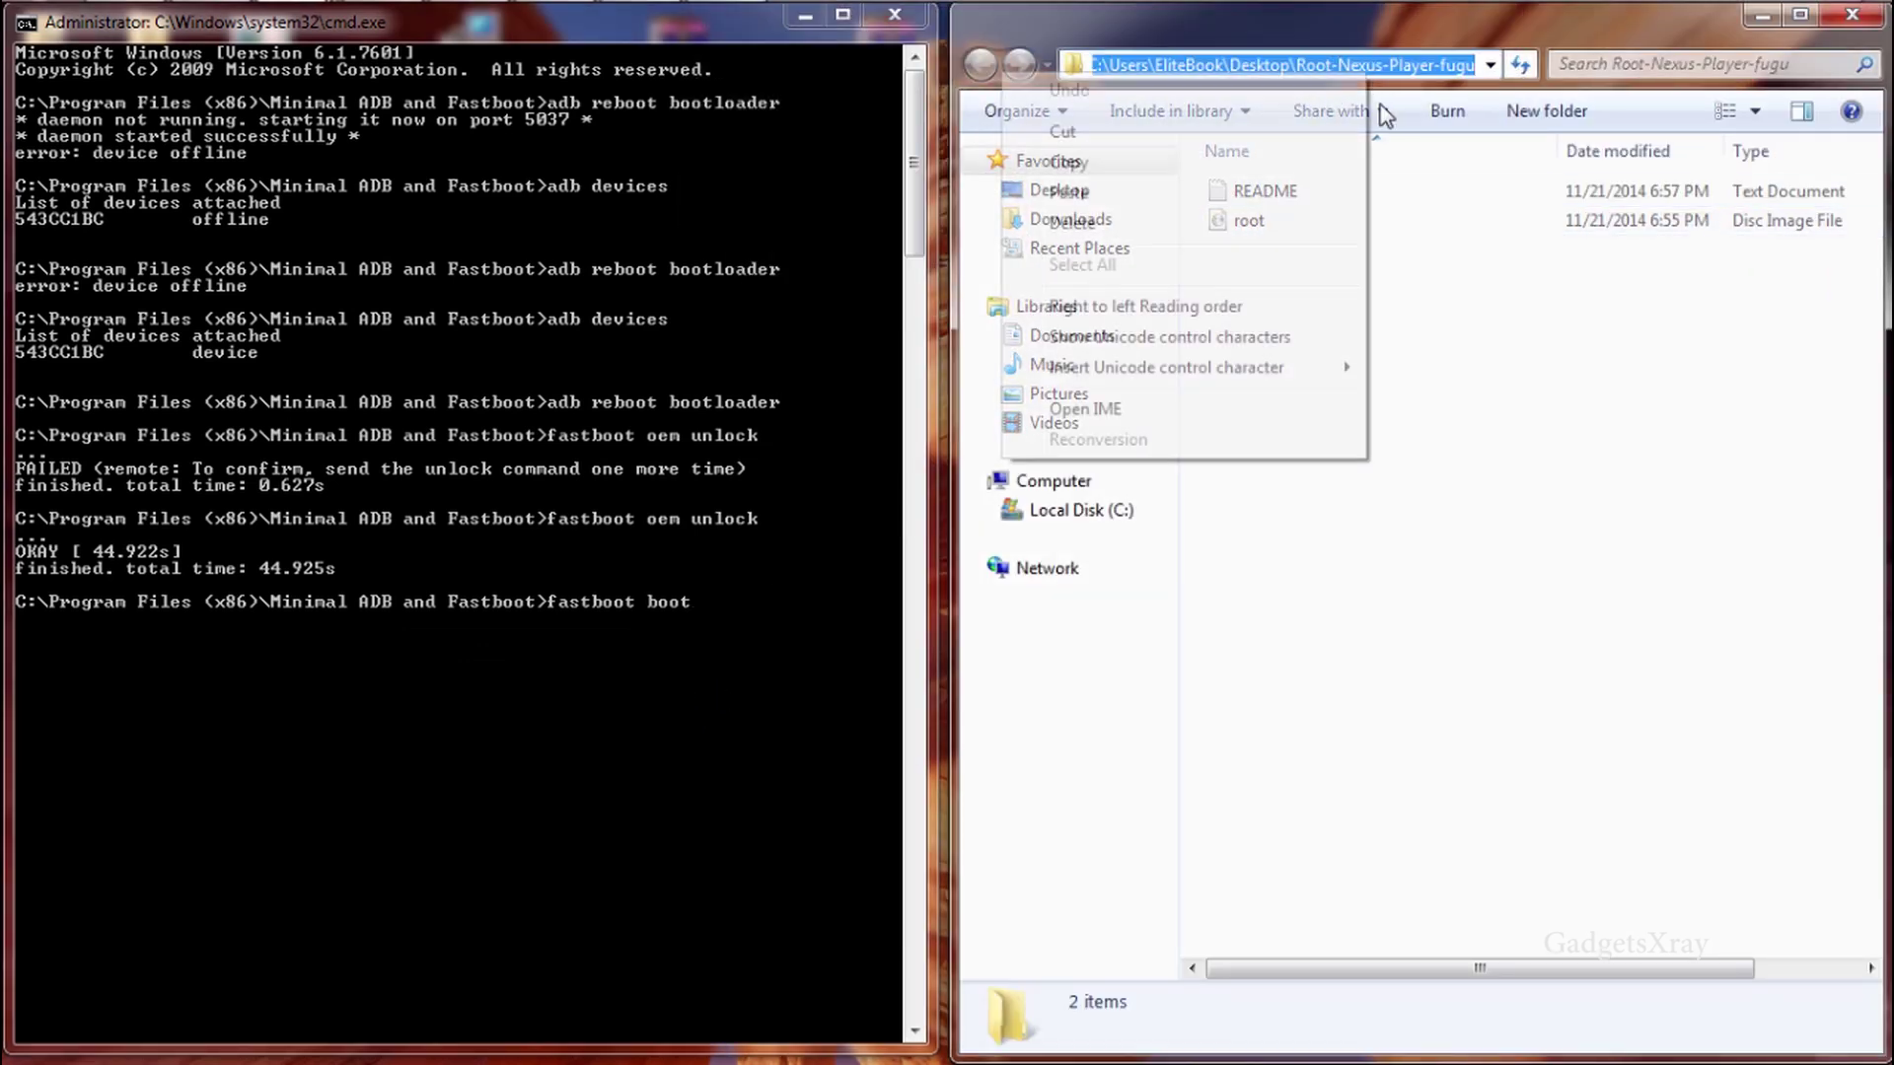
pyautogui.click(1231, 163)
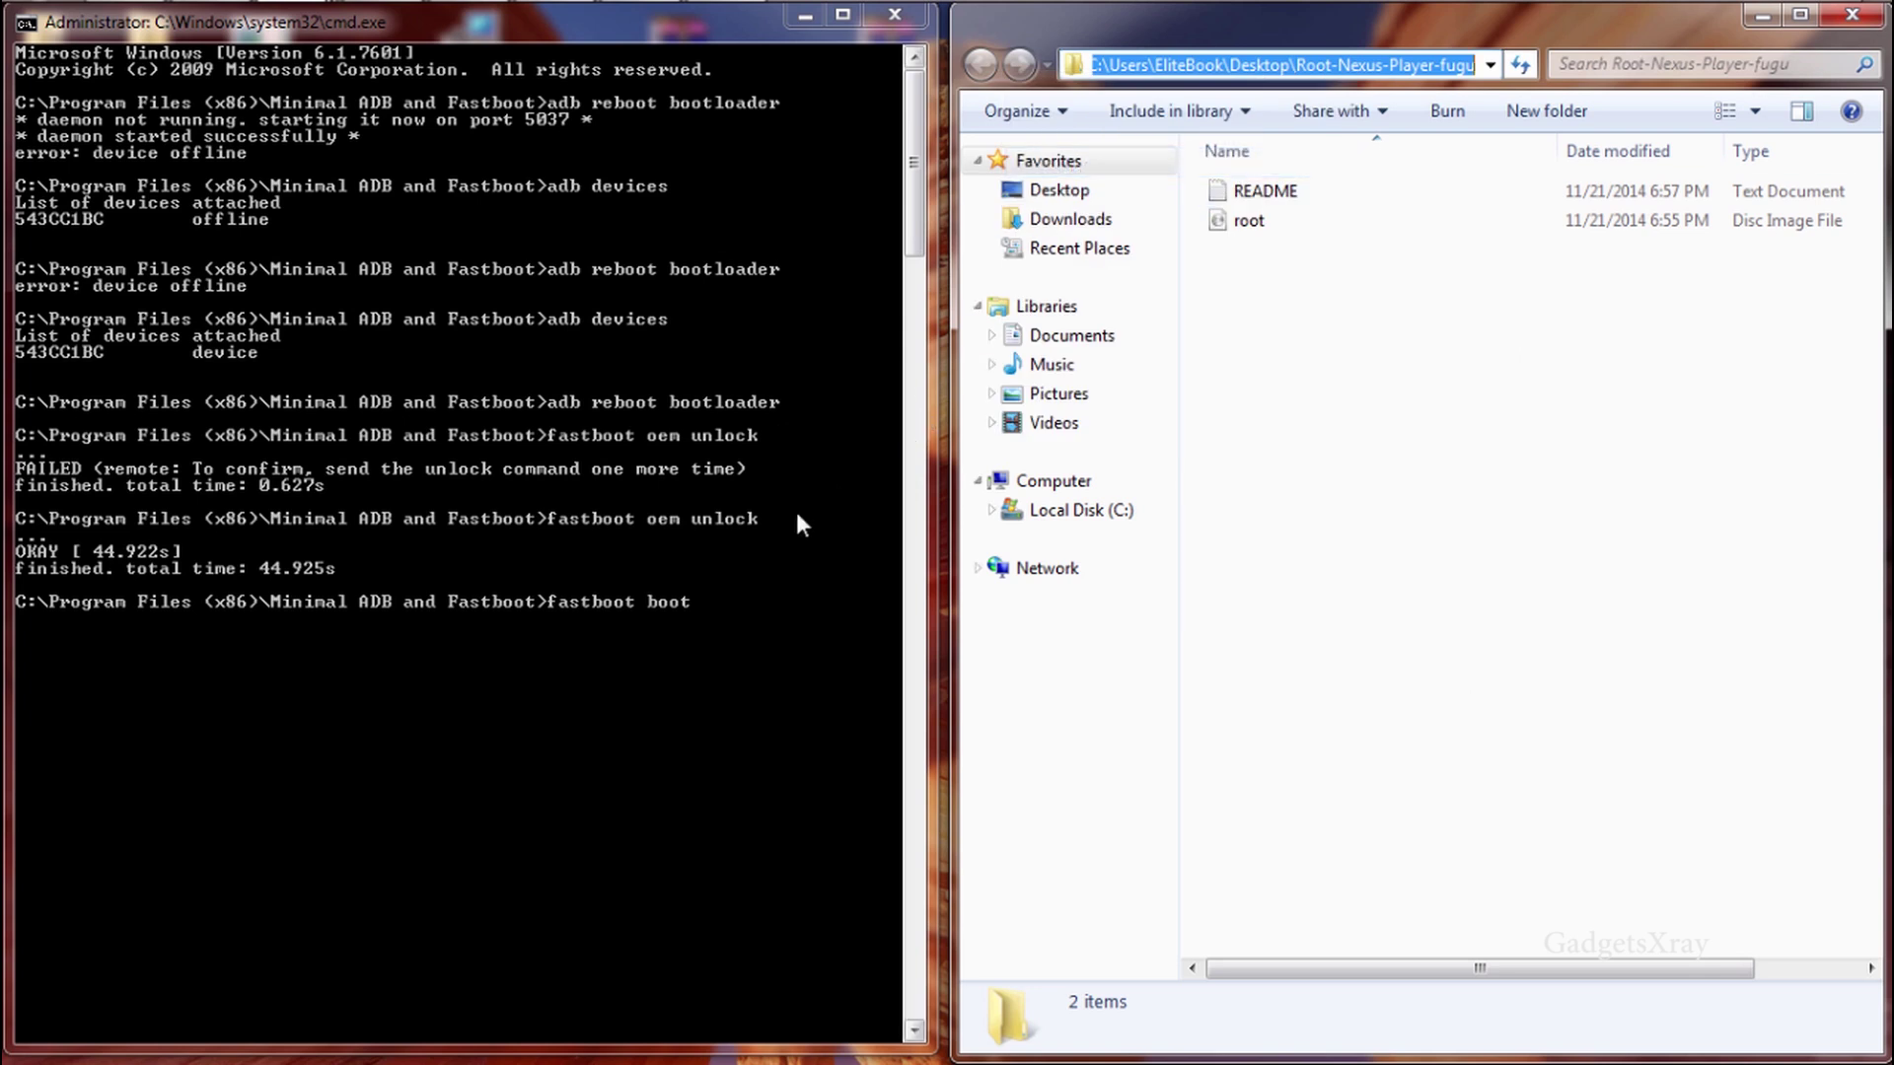
pyautogui.click(746, 616)
pyautogui.rightClick(745, 623)
pyautogui.click(647, 701)
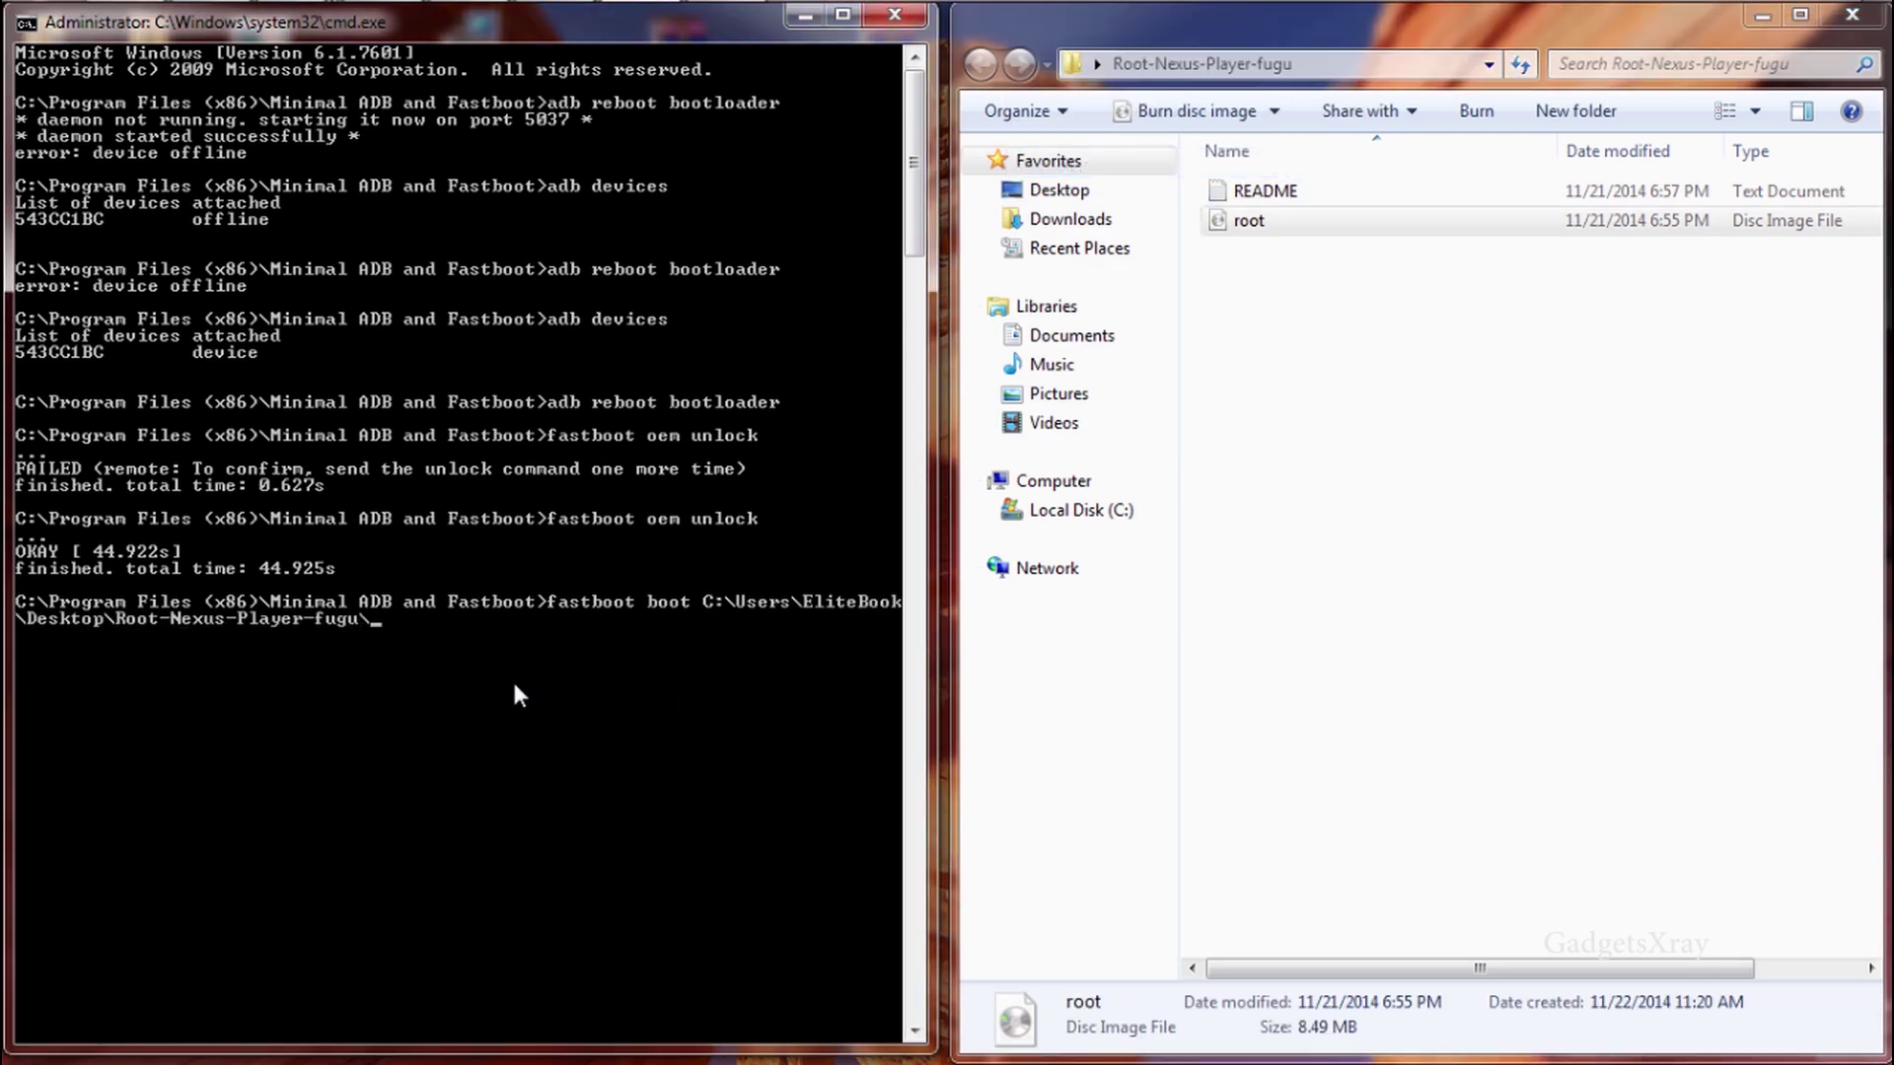
pyautogui.write('roo')
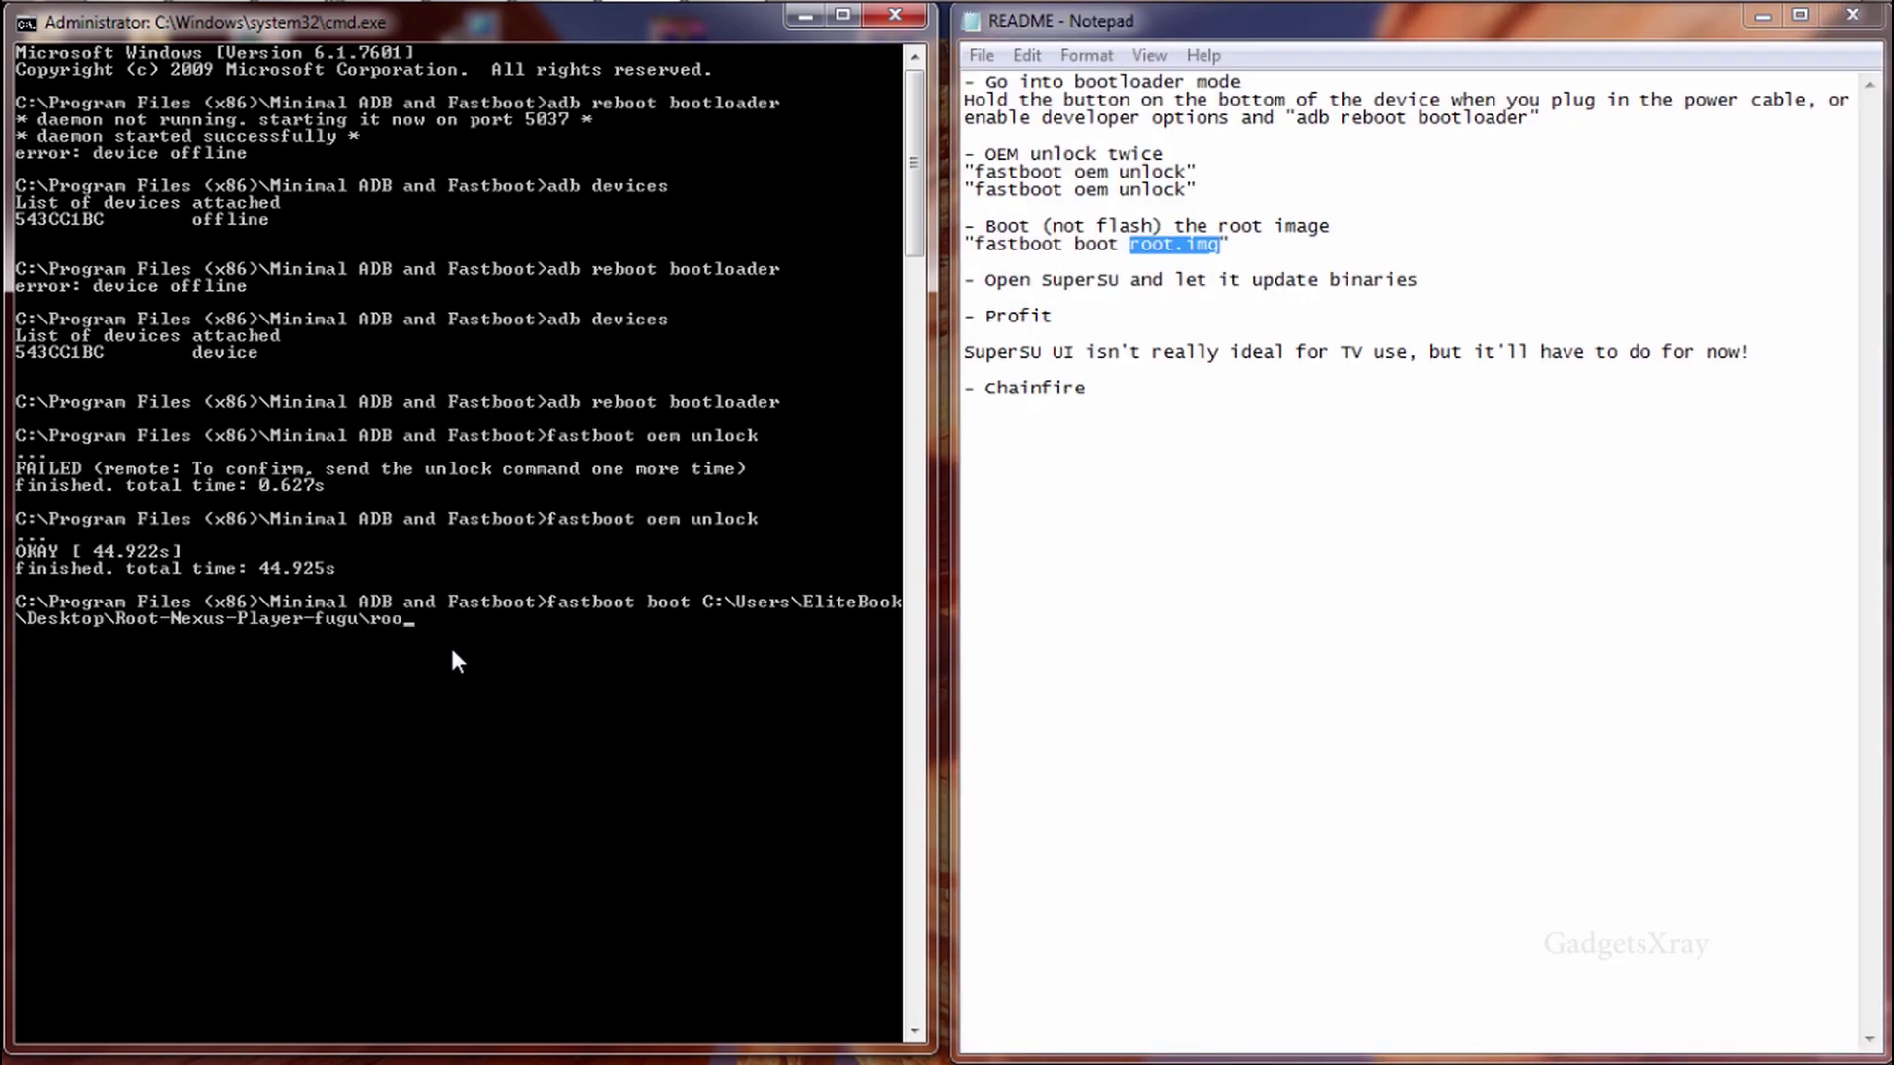
pyautogui.press('BackSpace')
pyautogui.press('BackSpace')
pyautogui.press('Return')
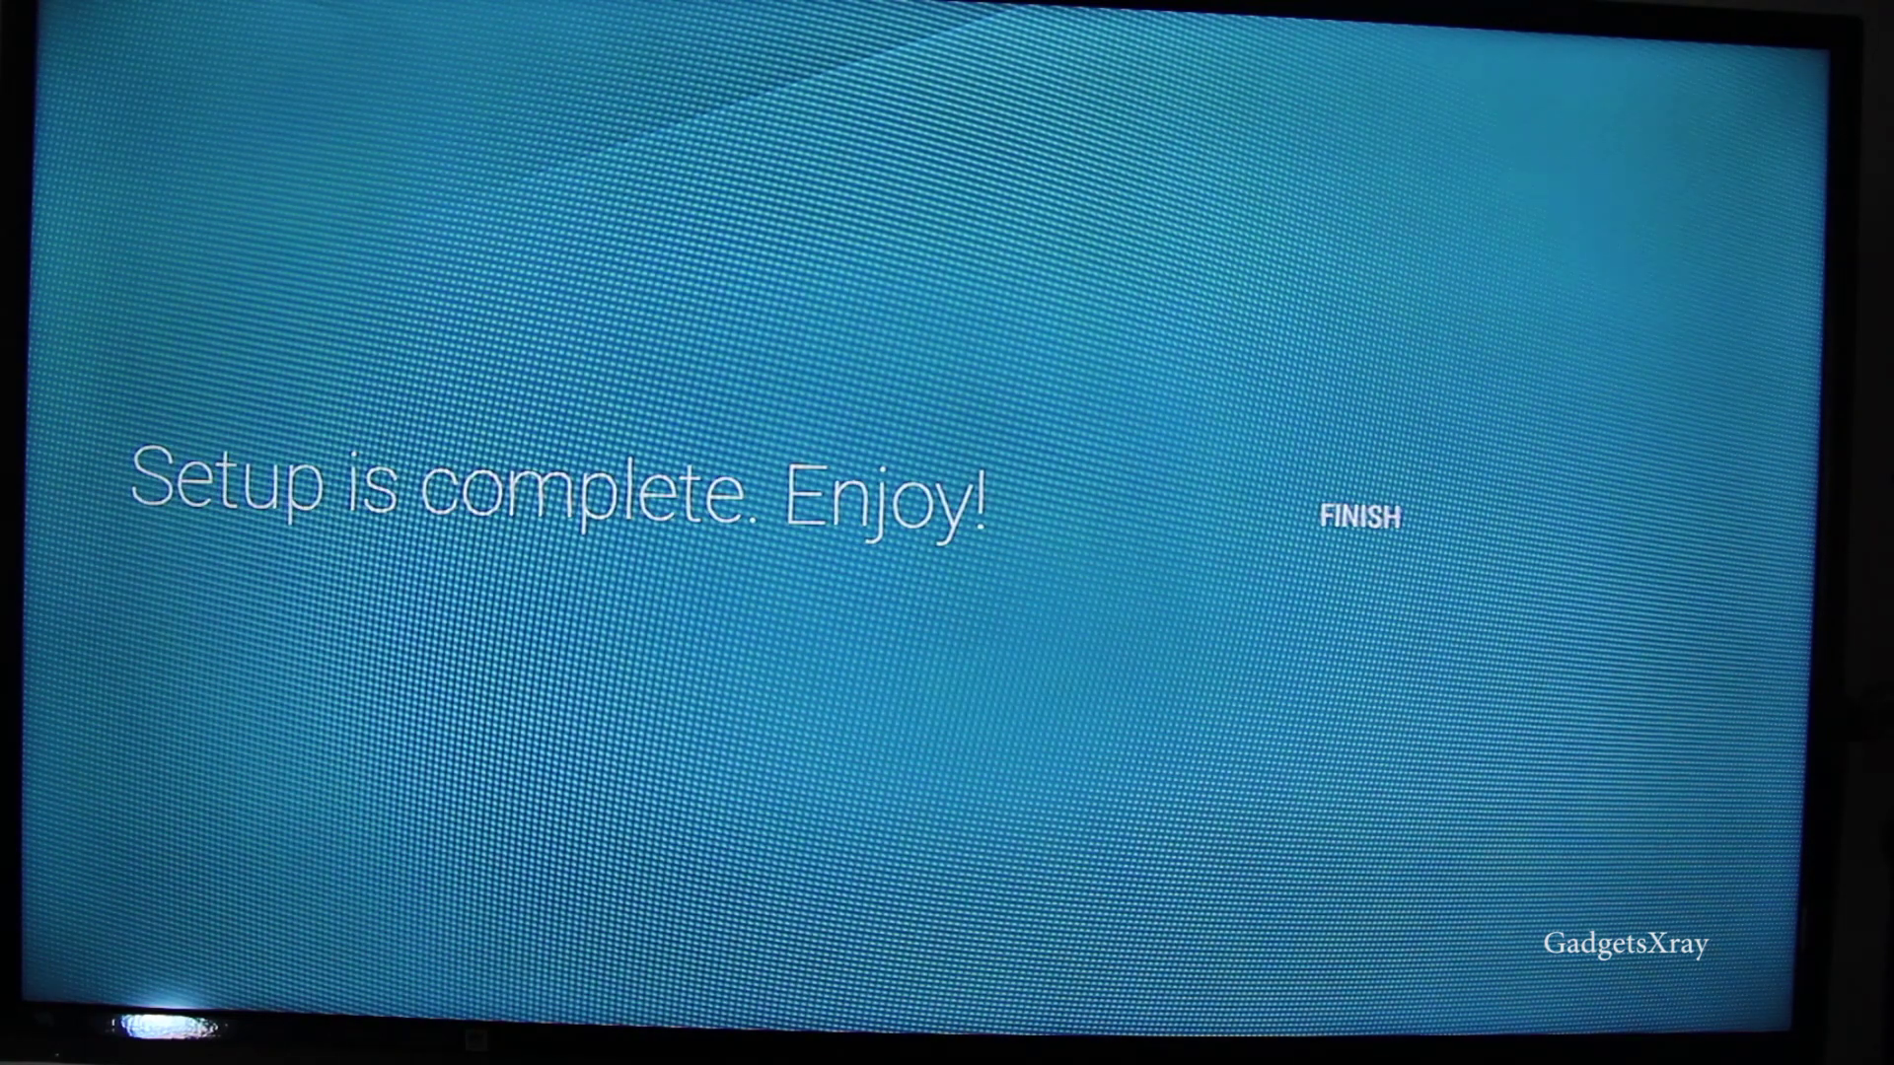
# Finish the Android TV Welcome setup to reach the home screen
pyautogui.press('Return')
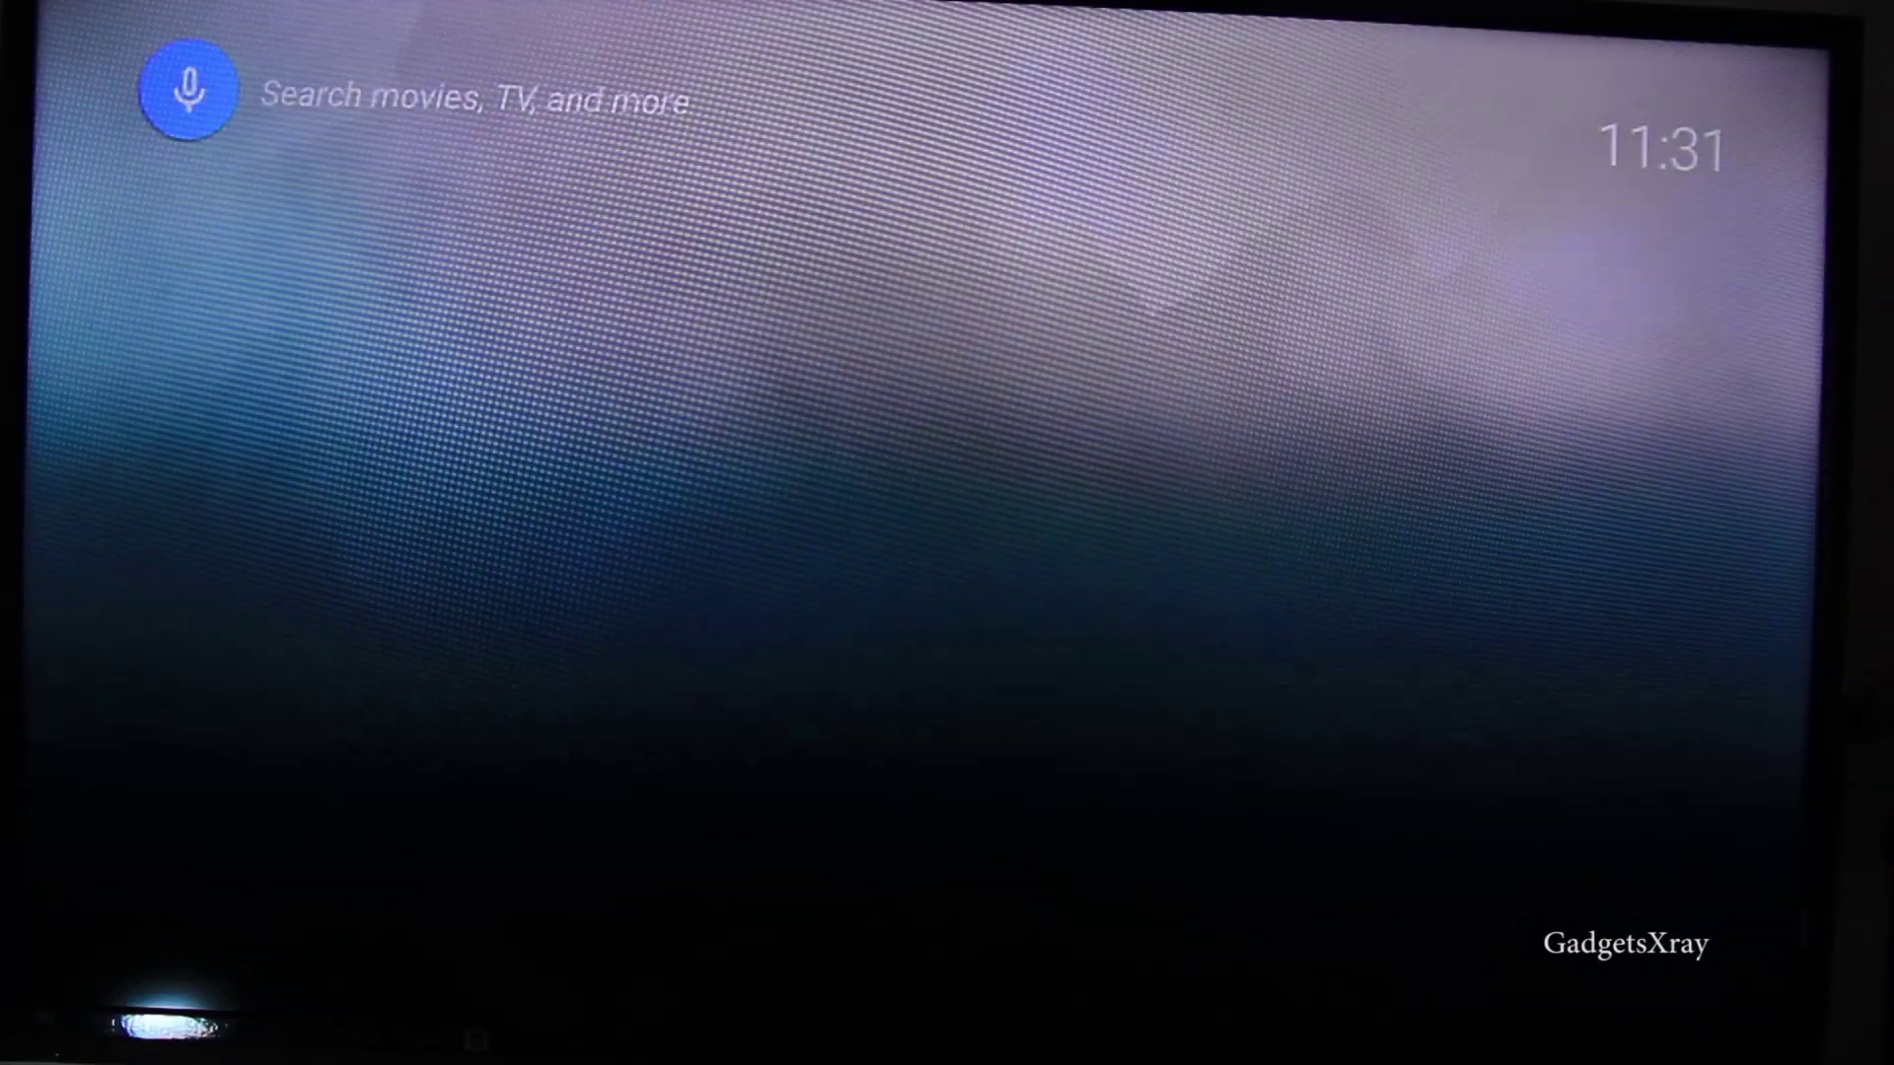
# Launch SuperSU from the home screen's Apps row
pyautogui.press('Down')
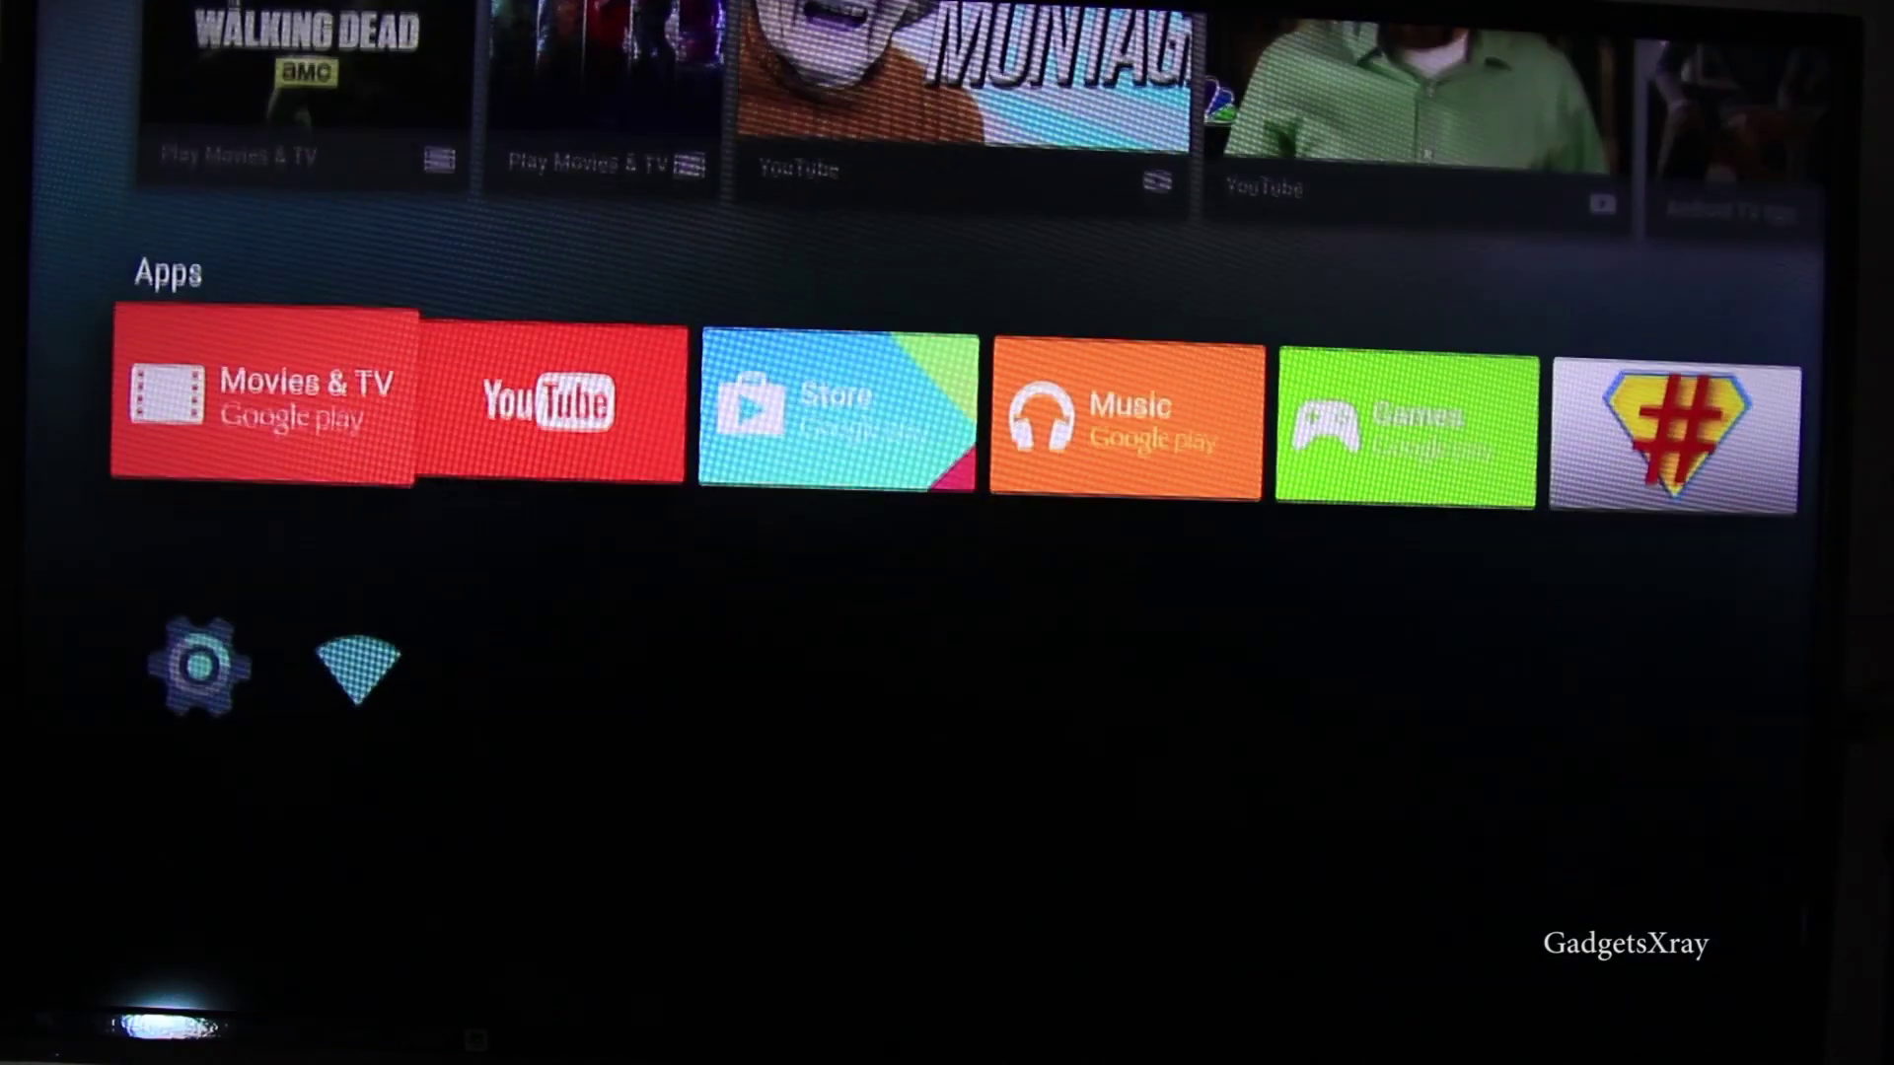
pyautogui.press('Right')
pyautogui.press('Right')
pyautogui.press('Right')
pyautogui.press('Right')
pyautogui.press('Right')
pyautogui.press('Return')
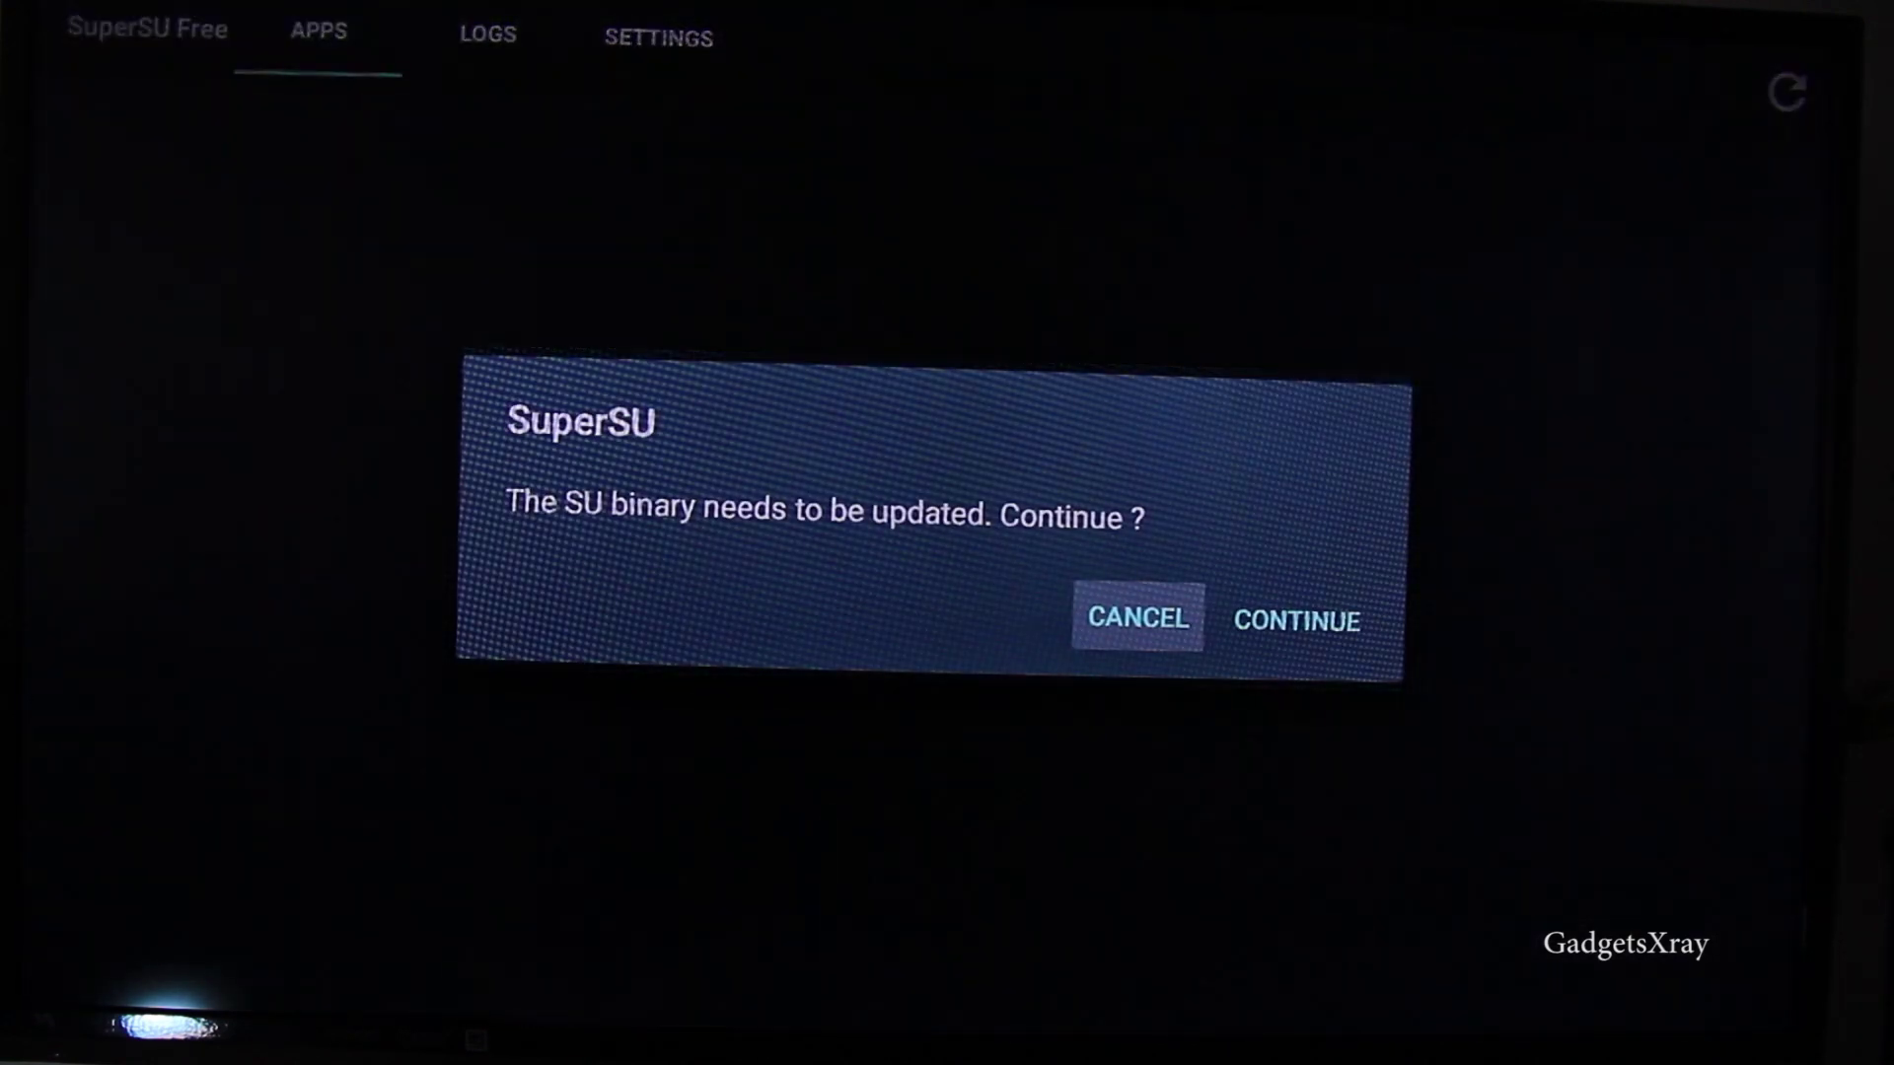
# Update the SU binary with the NORMAL method, then reboot after 'Installation success!'
pyautogui.press('Right')
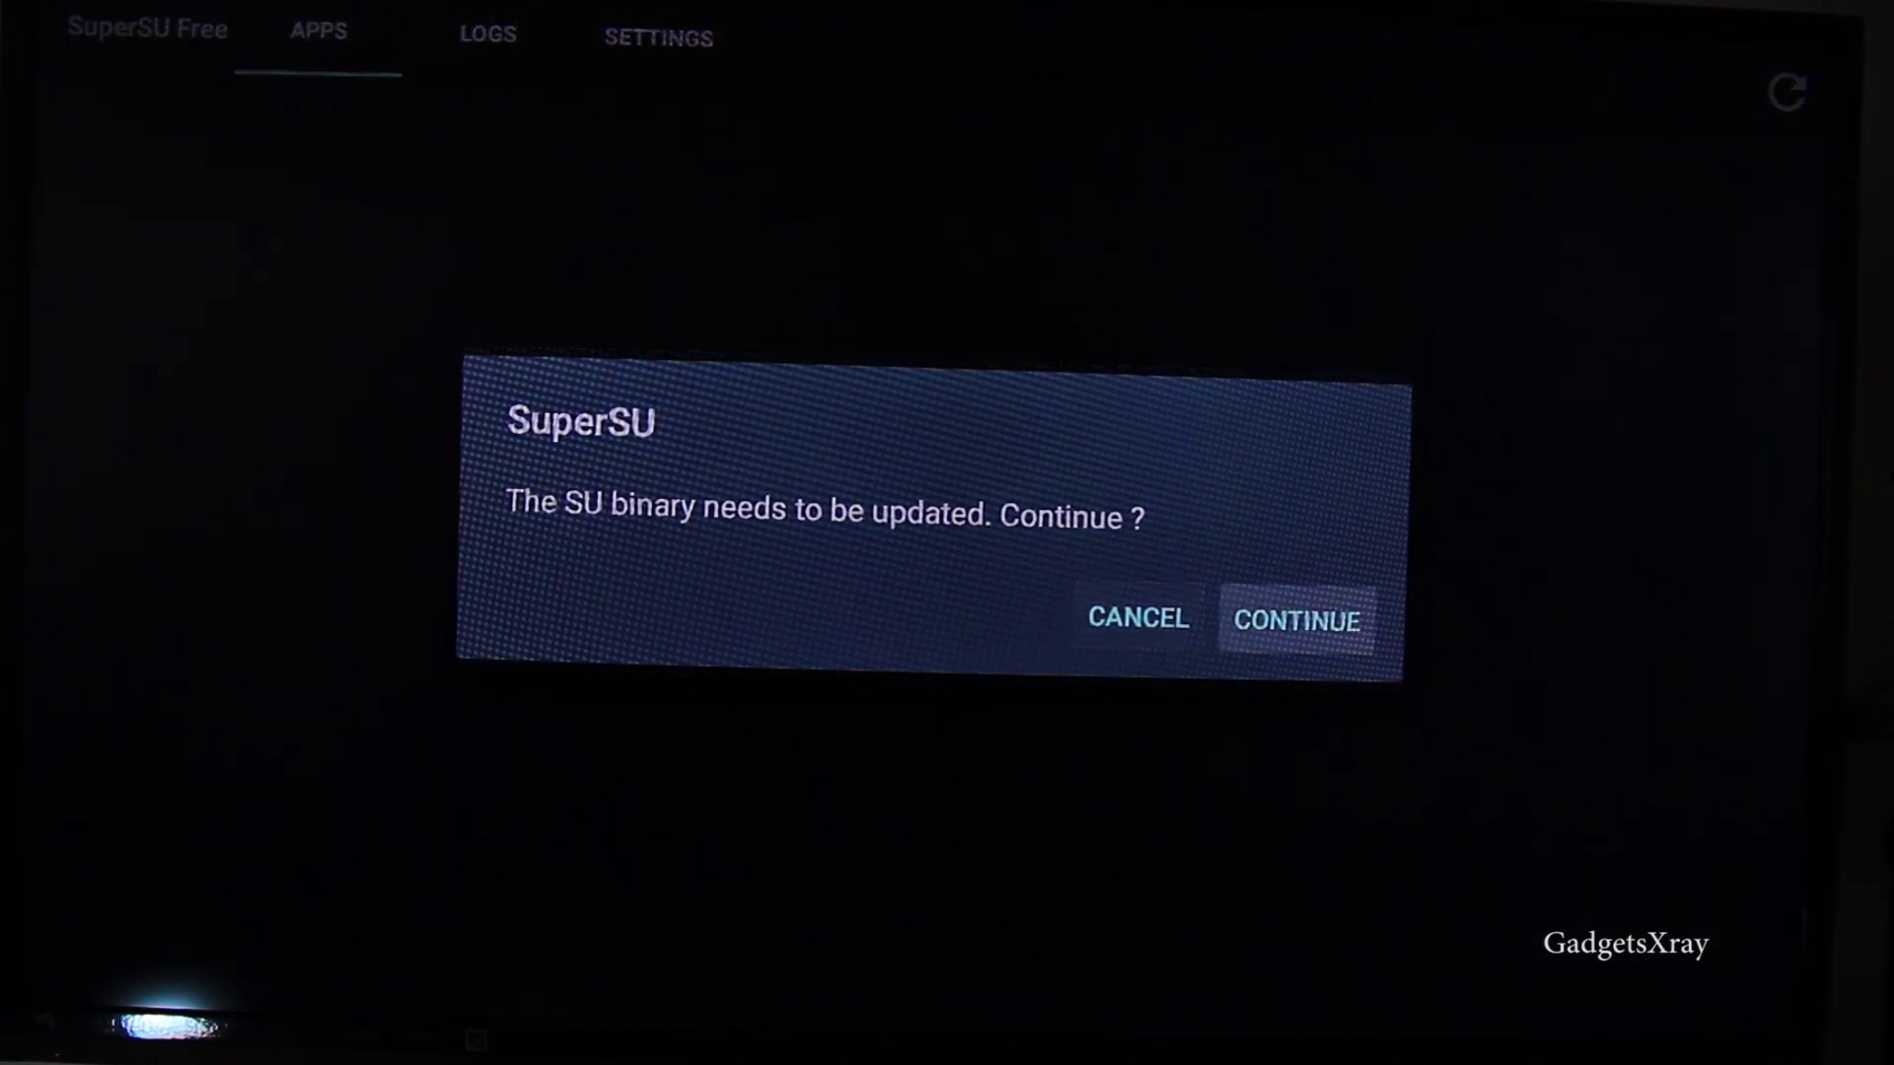
pyautogui.press('Return')
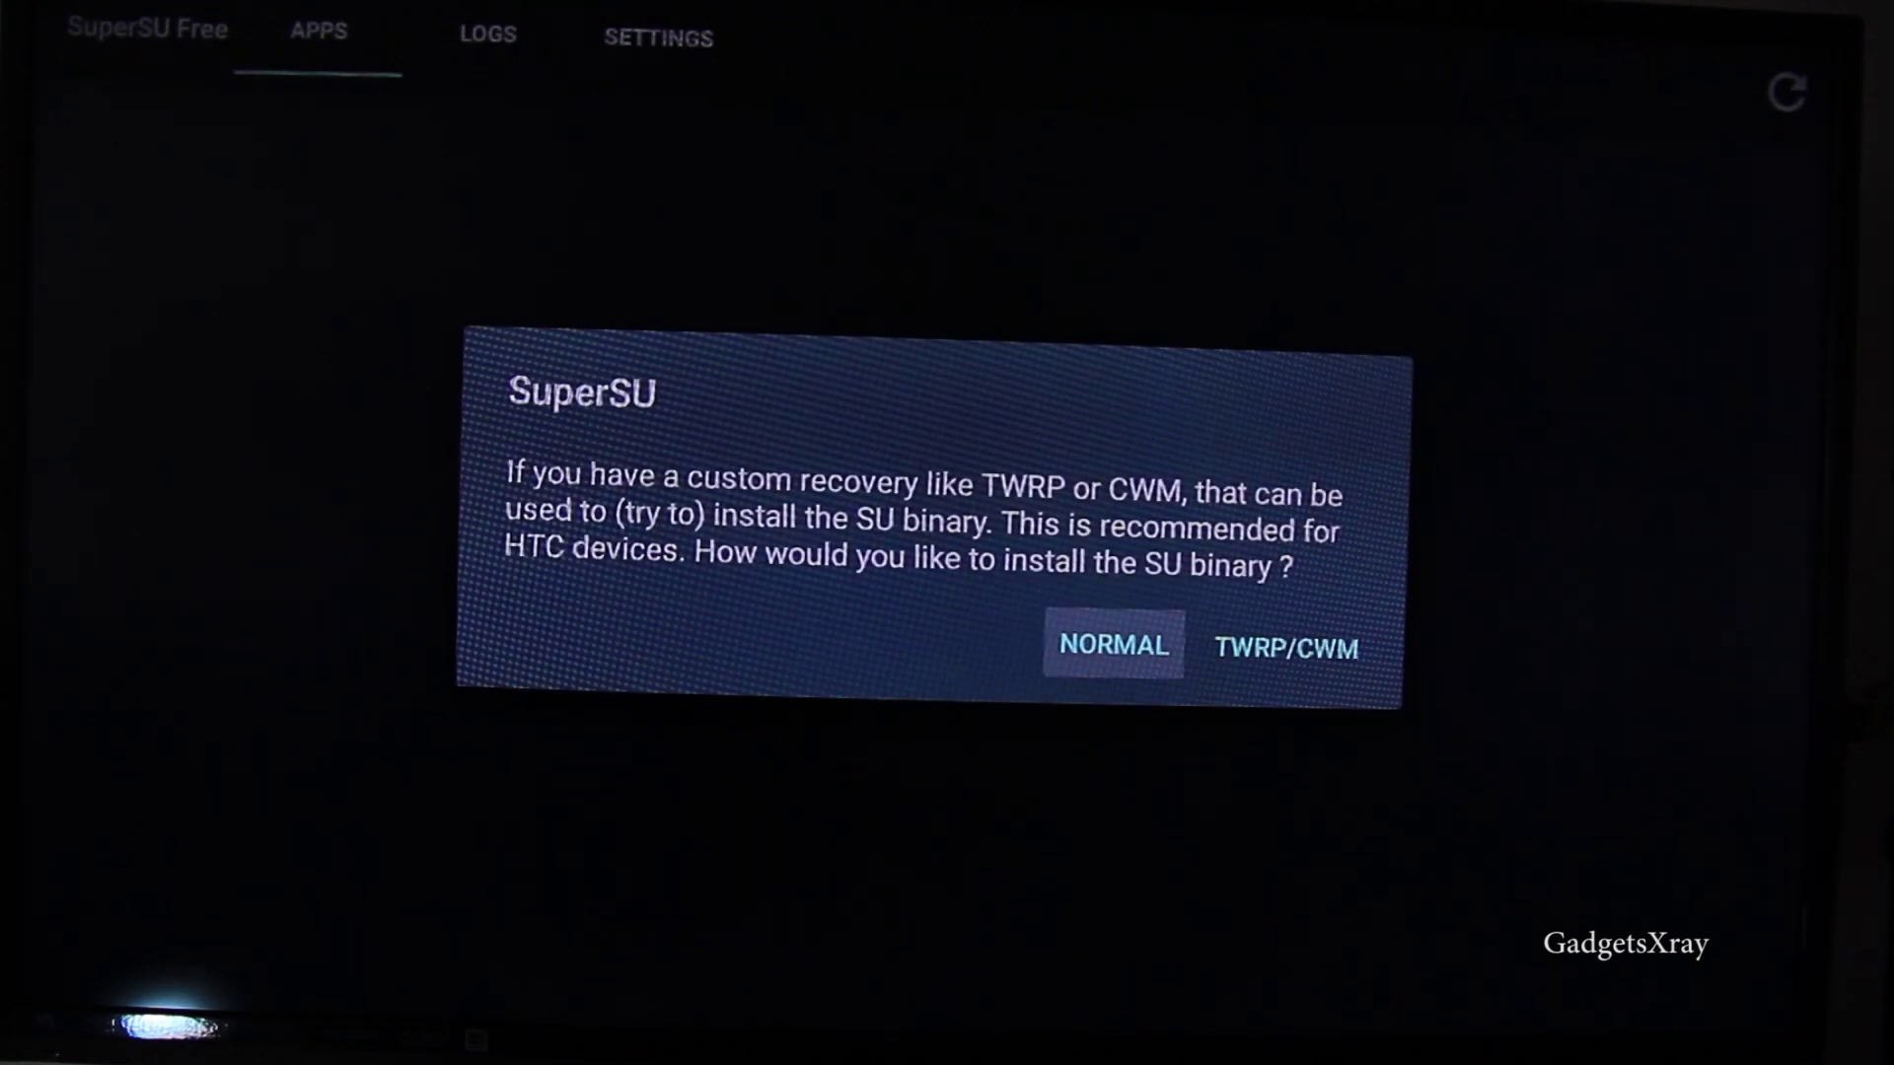
pyautogui.press('Return')
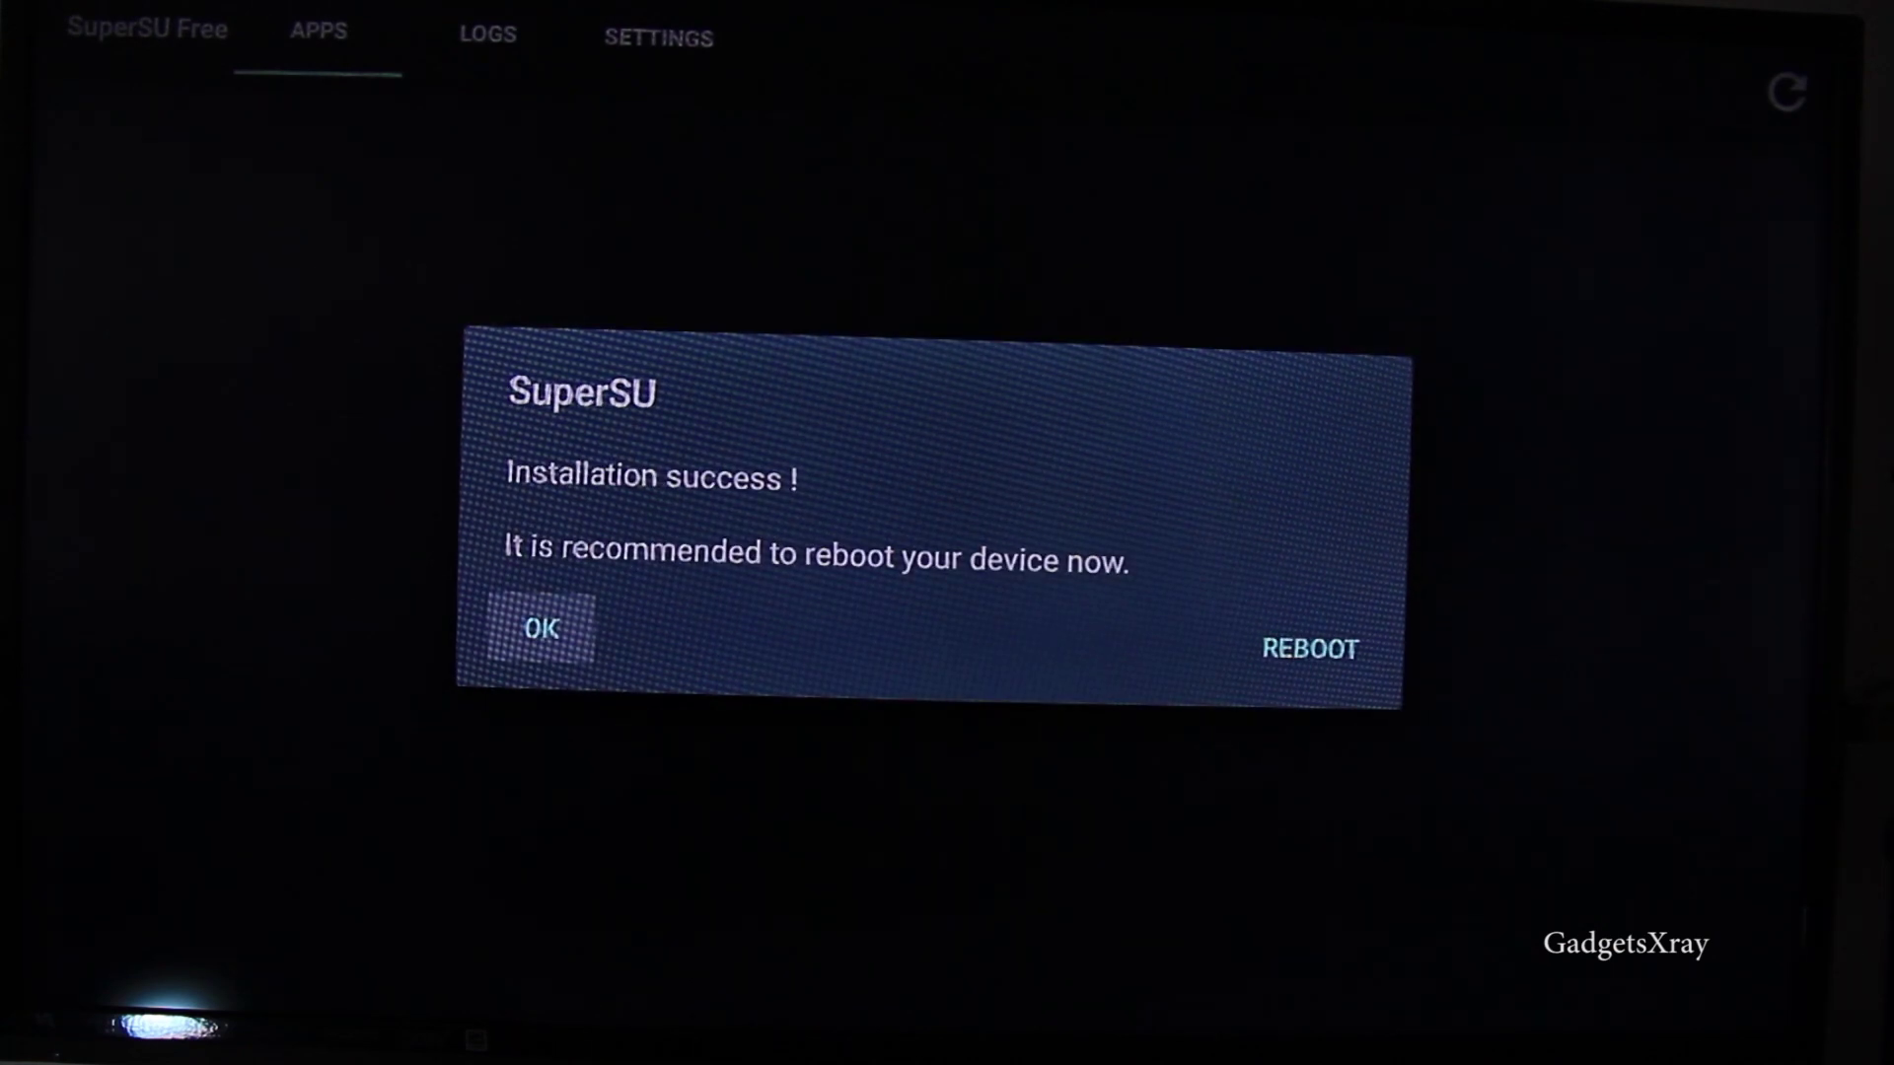
pyautogui.press('Right')
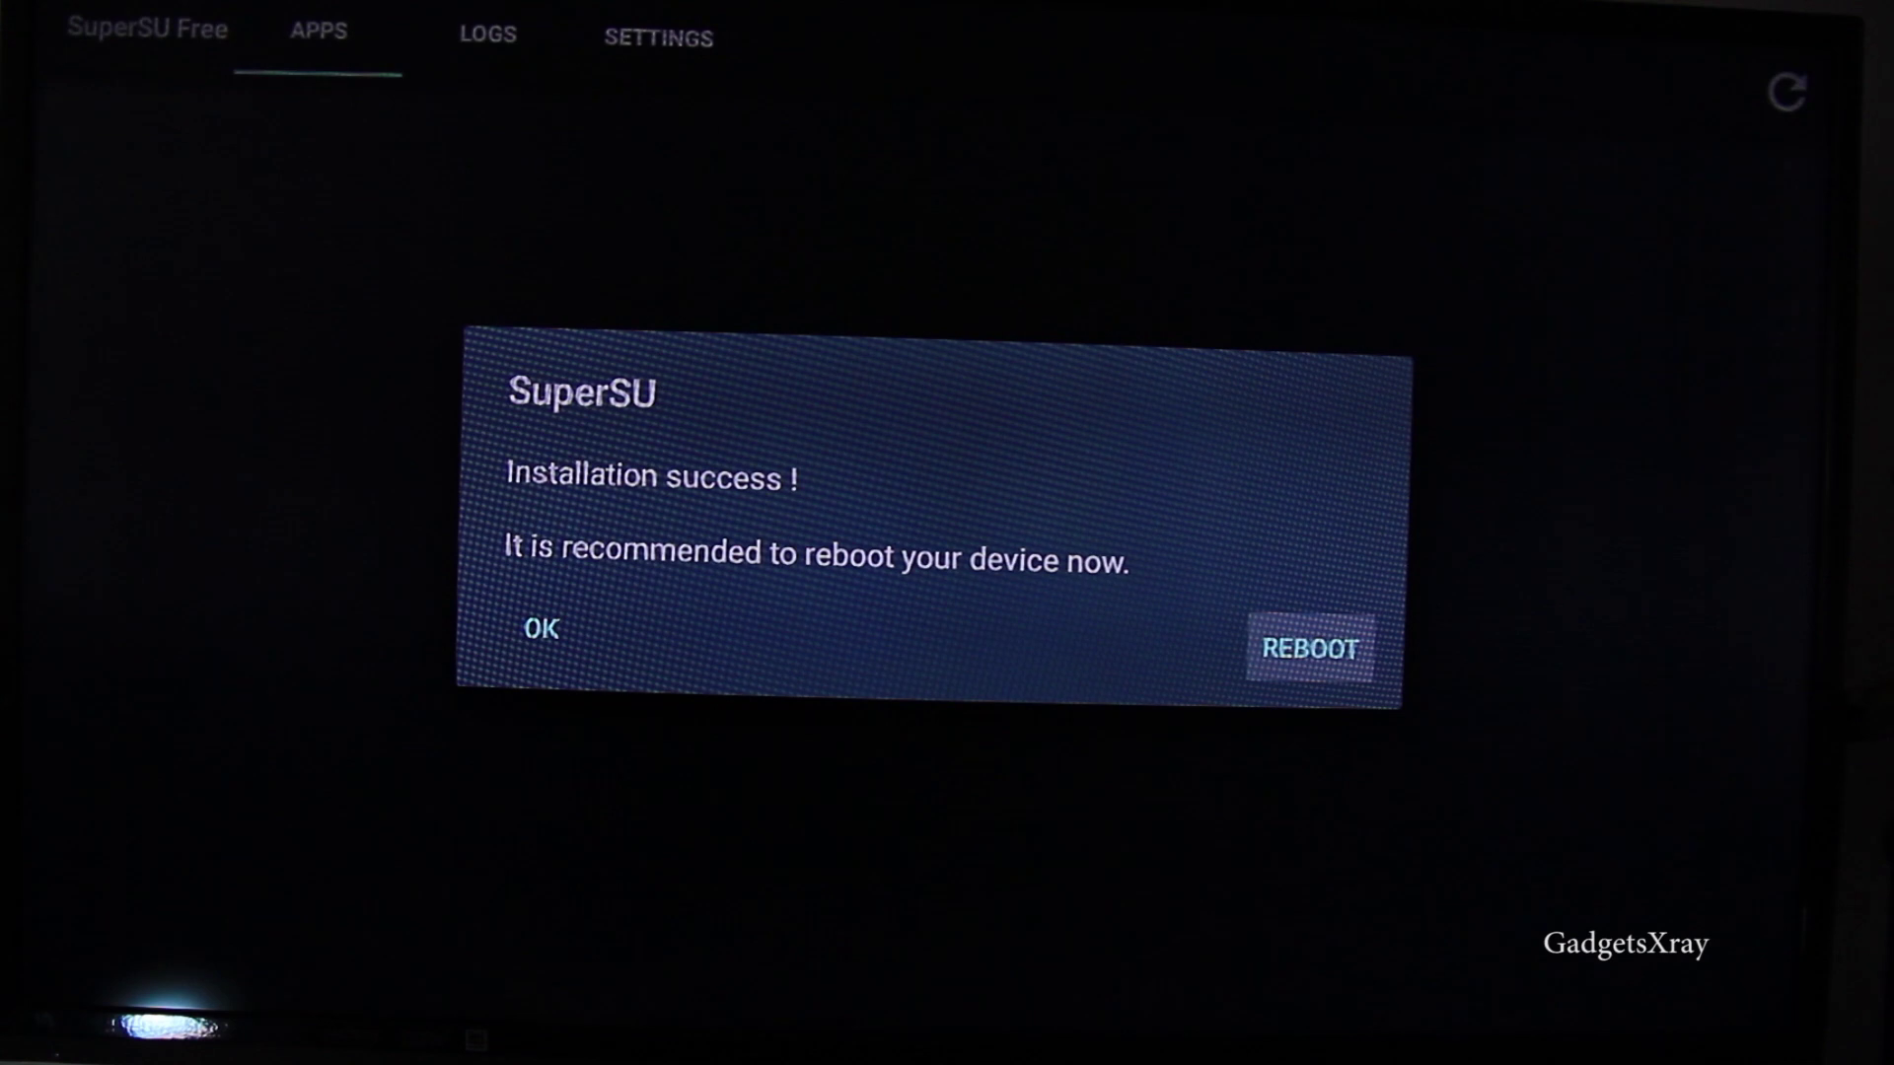
pyautogui.press('Return')
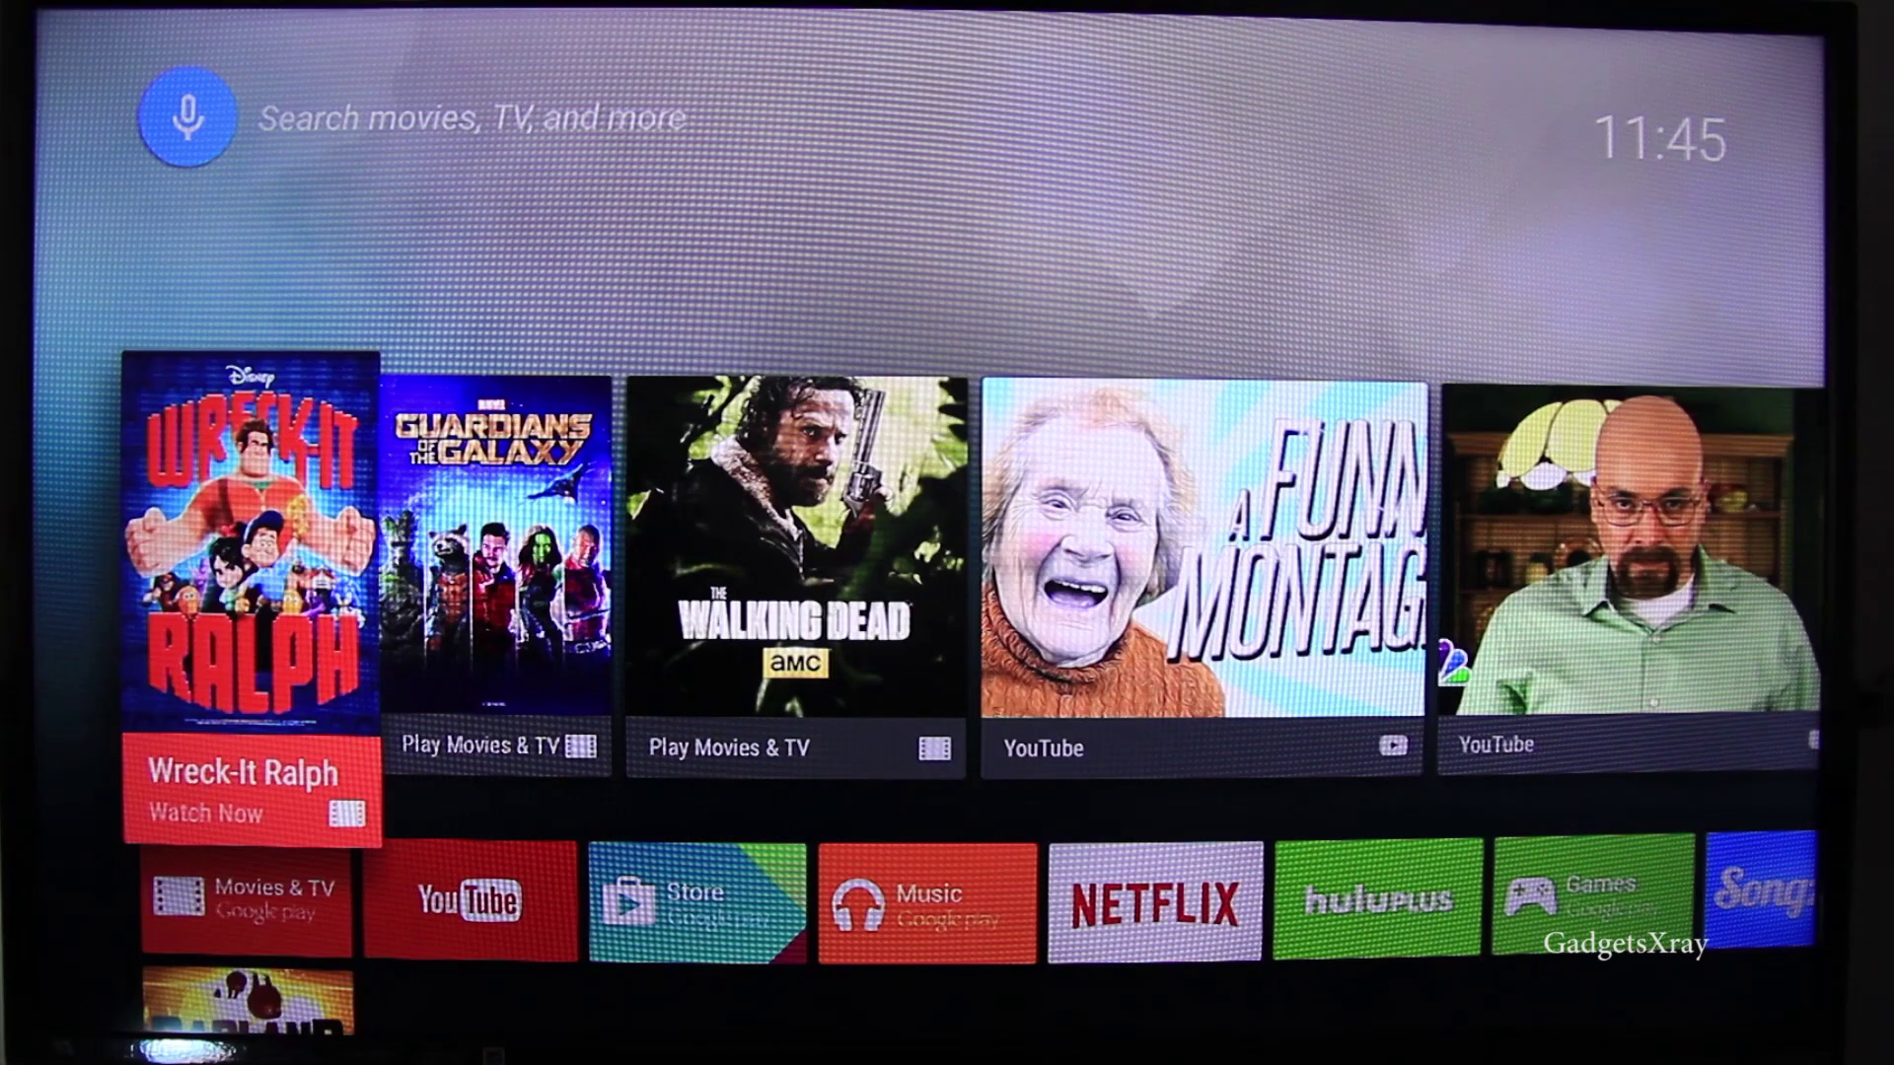
# Launch DroidMote Server from the all-apps grid, let SuperSU grant root, then exit
pyautogui.press('Down')
pyautogui.press('Right')
pyautogui.press('Right')
pyautogui.press('Right')
pyautogui.press('Right')
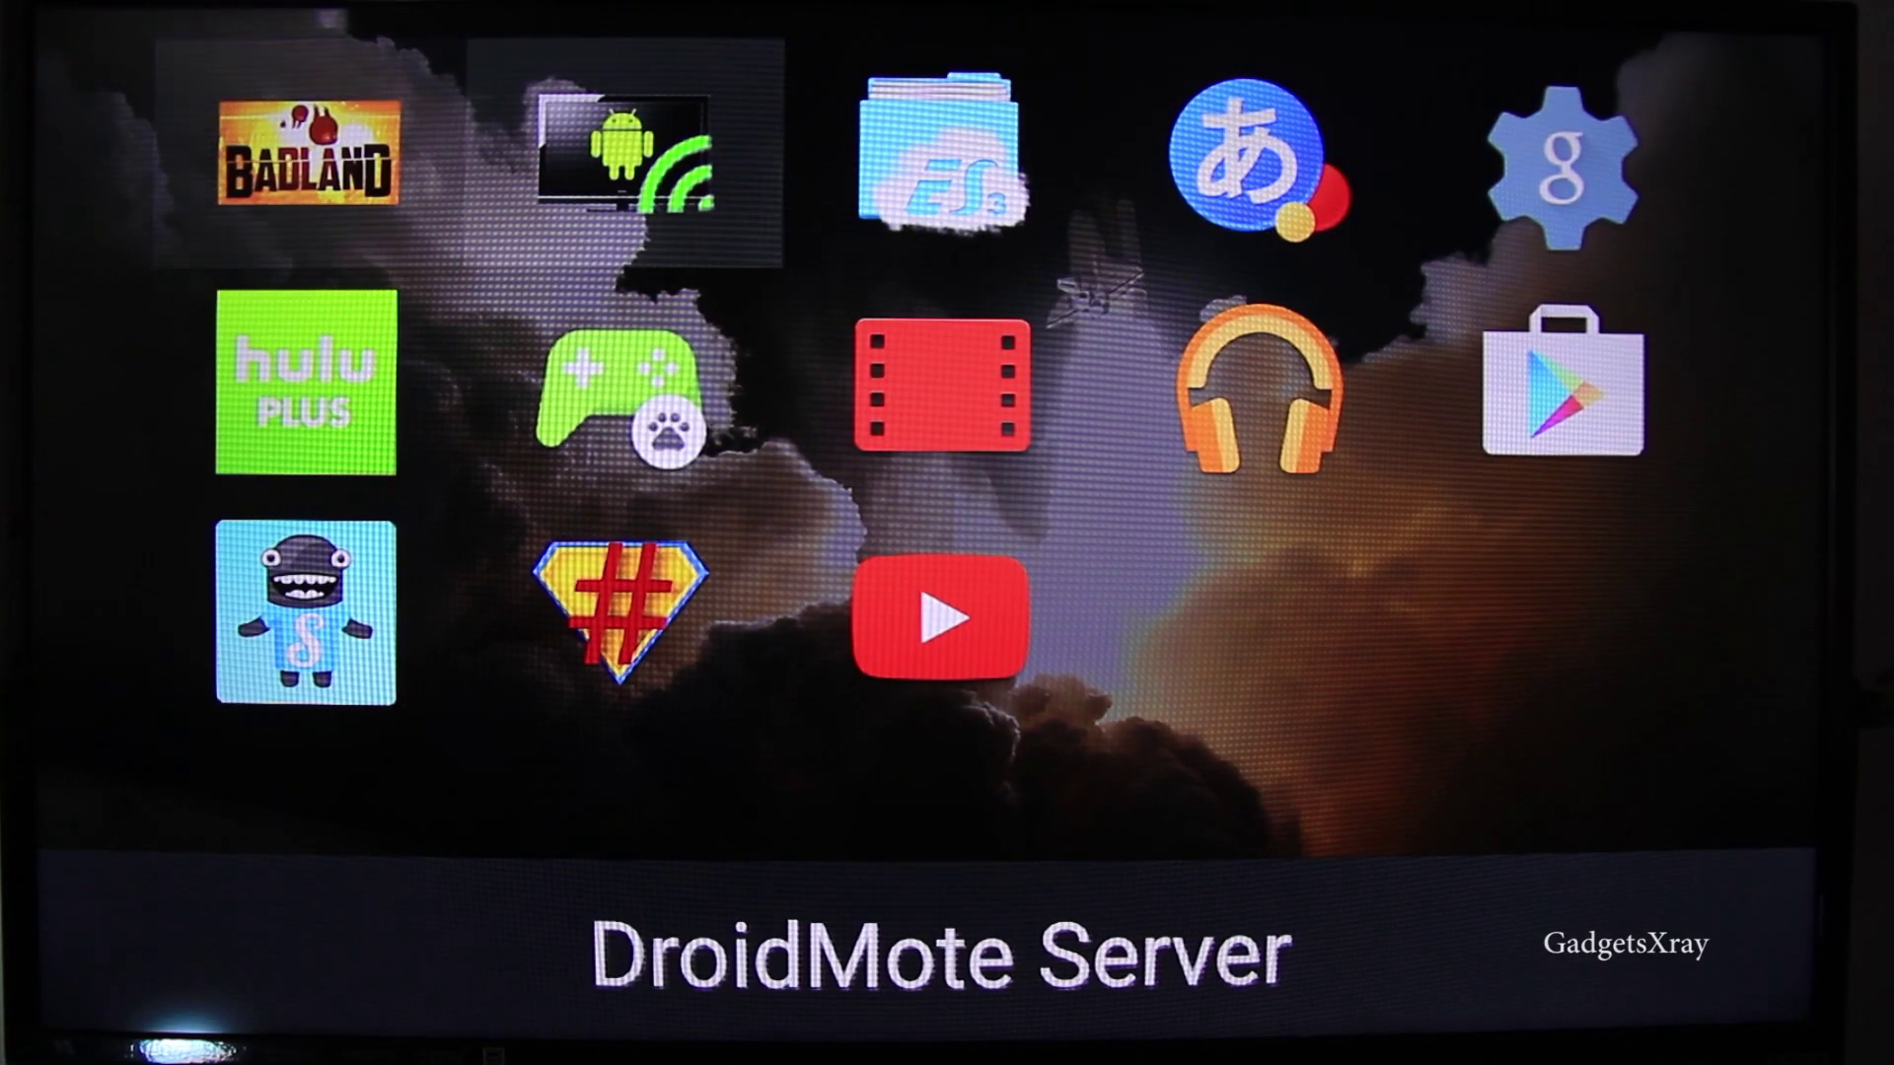
pyautogui.press('Right')
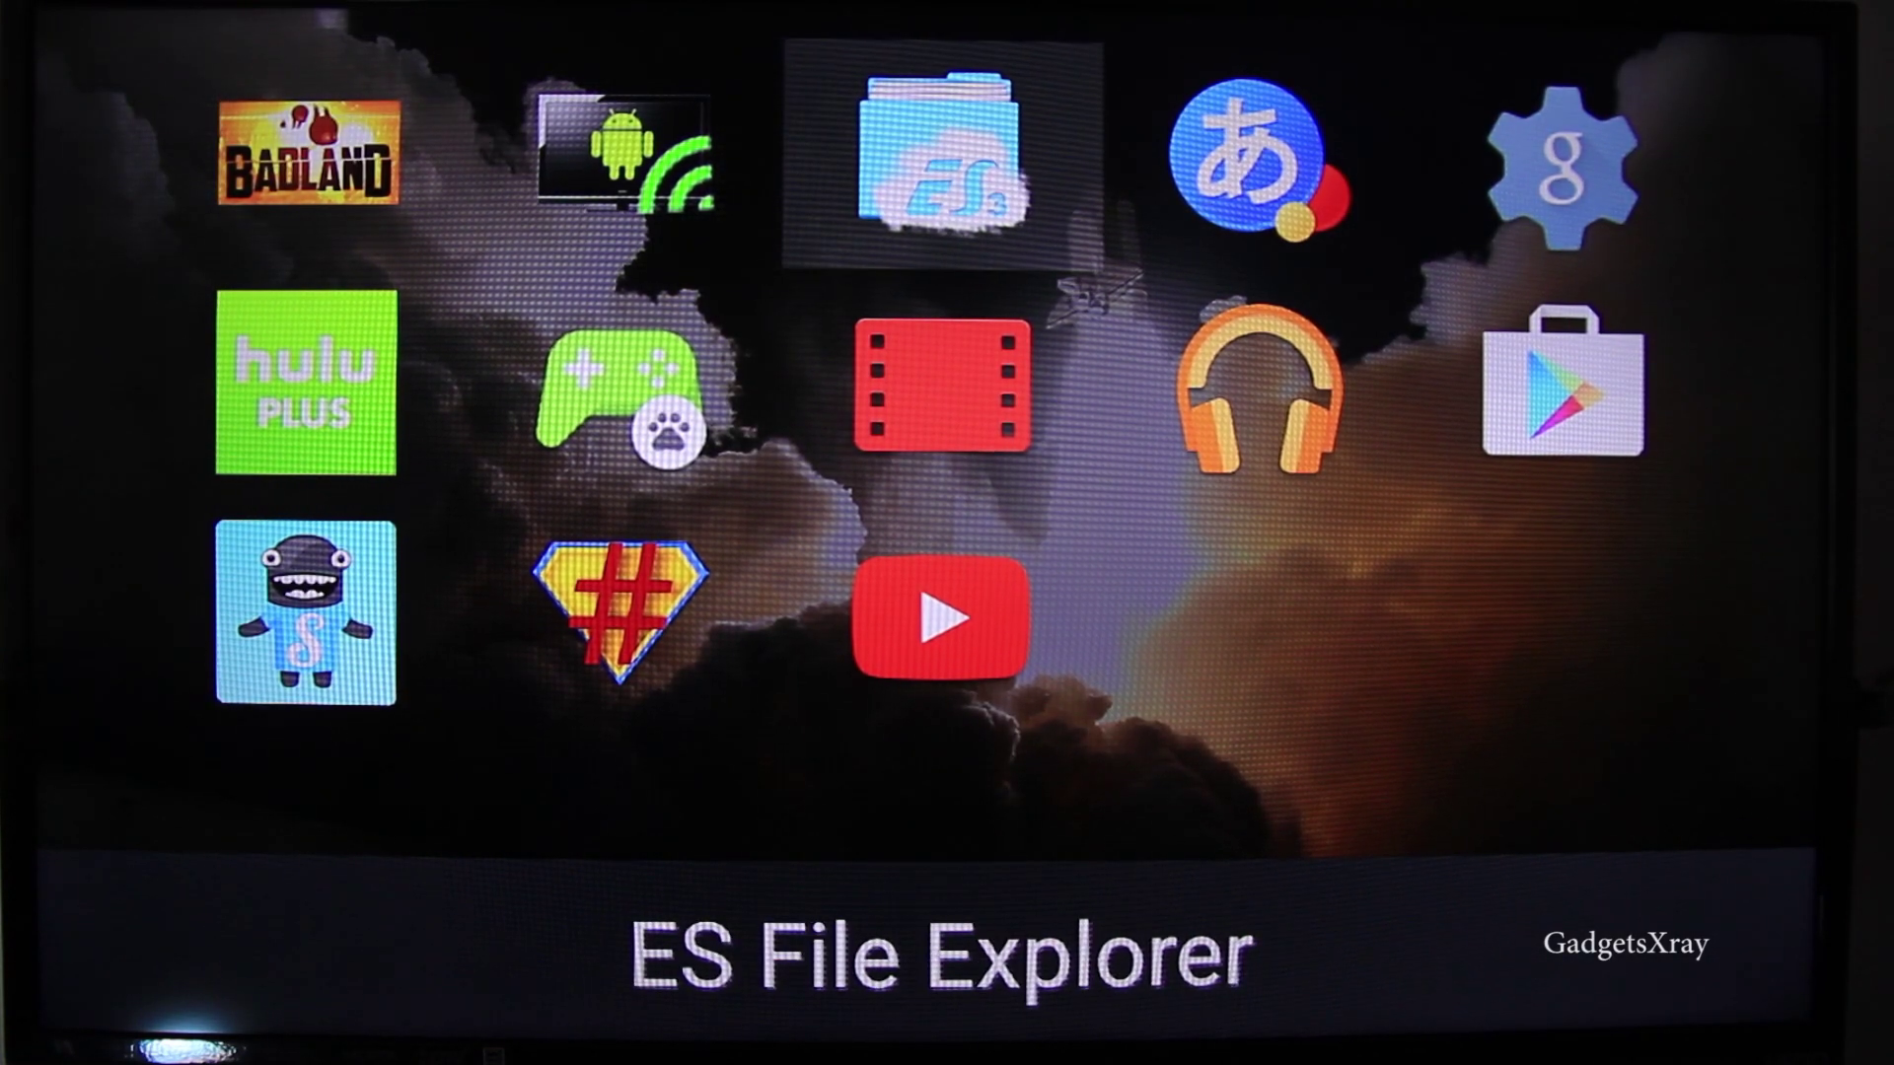
pyautogui.press('Down')
pyautogui.press('Up')
pyautogui.press('Left')
pyautogui.press('Up')
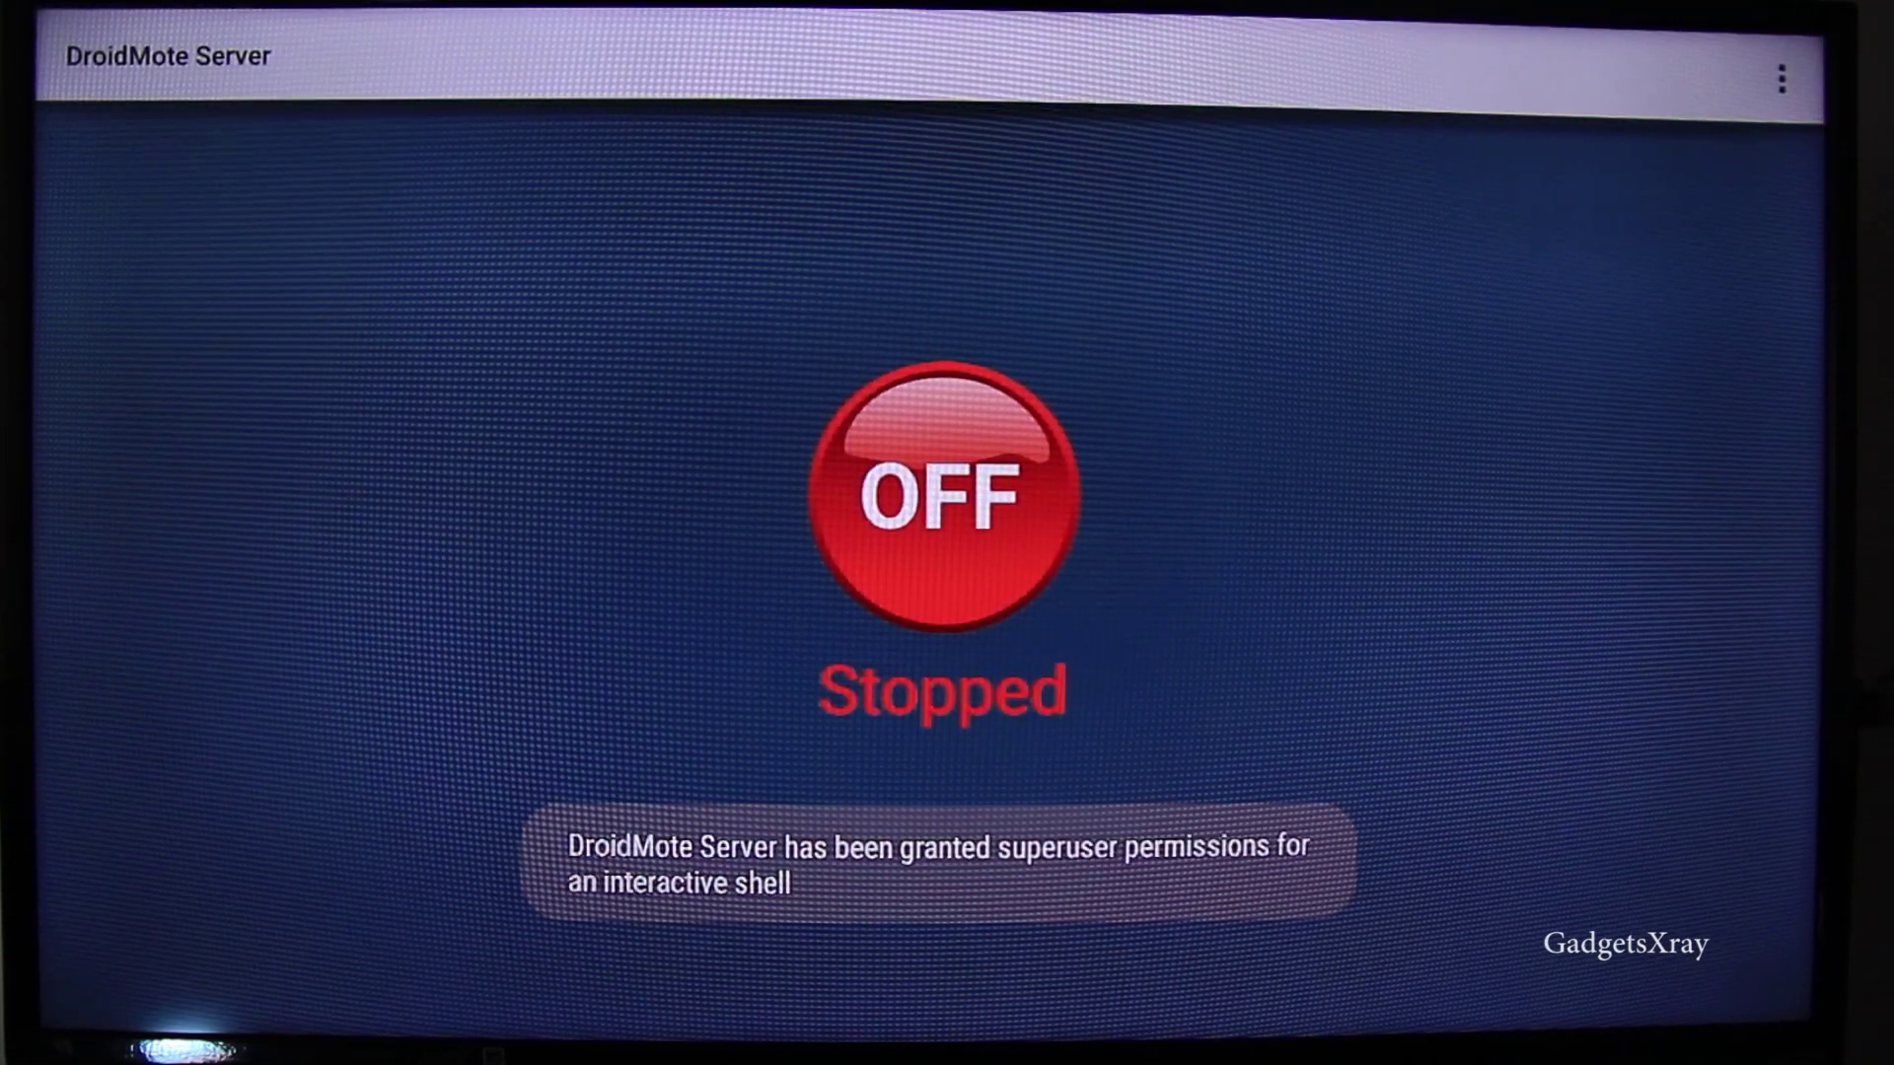
pyautogui.press('Escape')
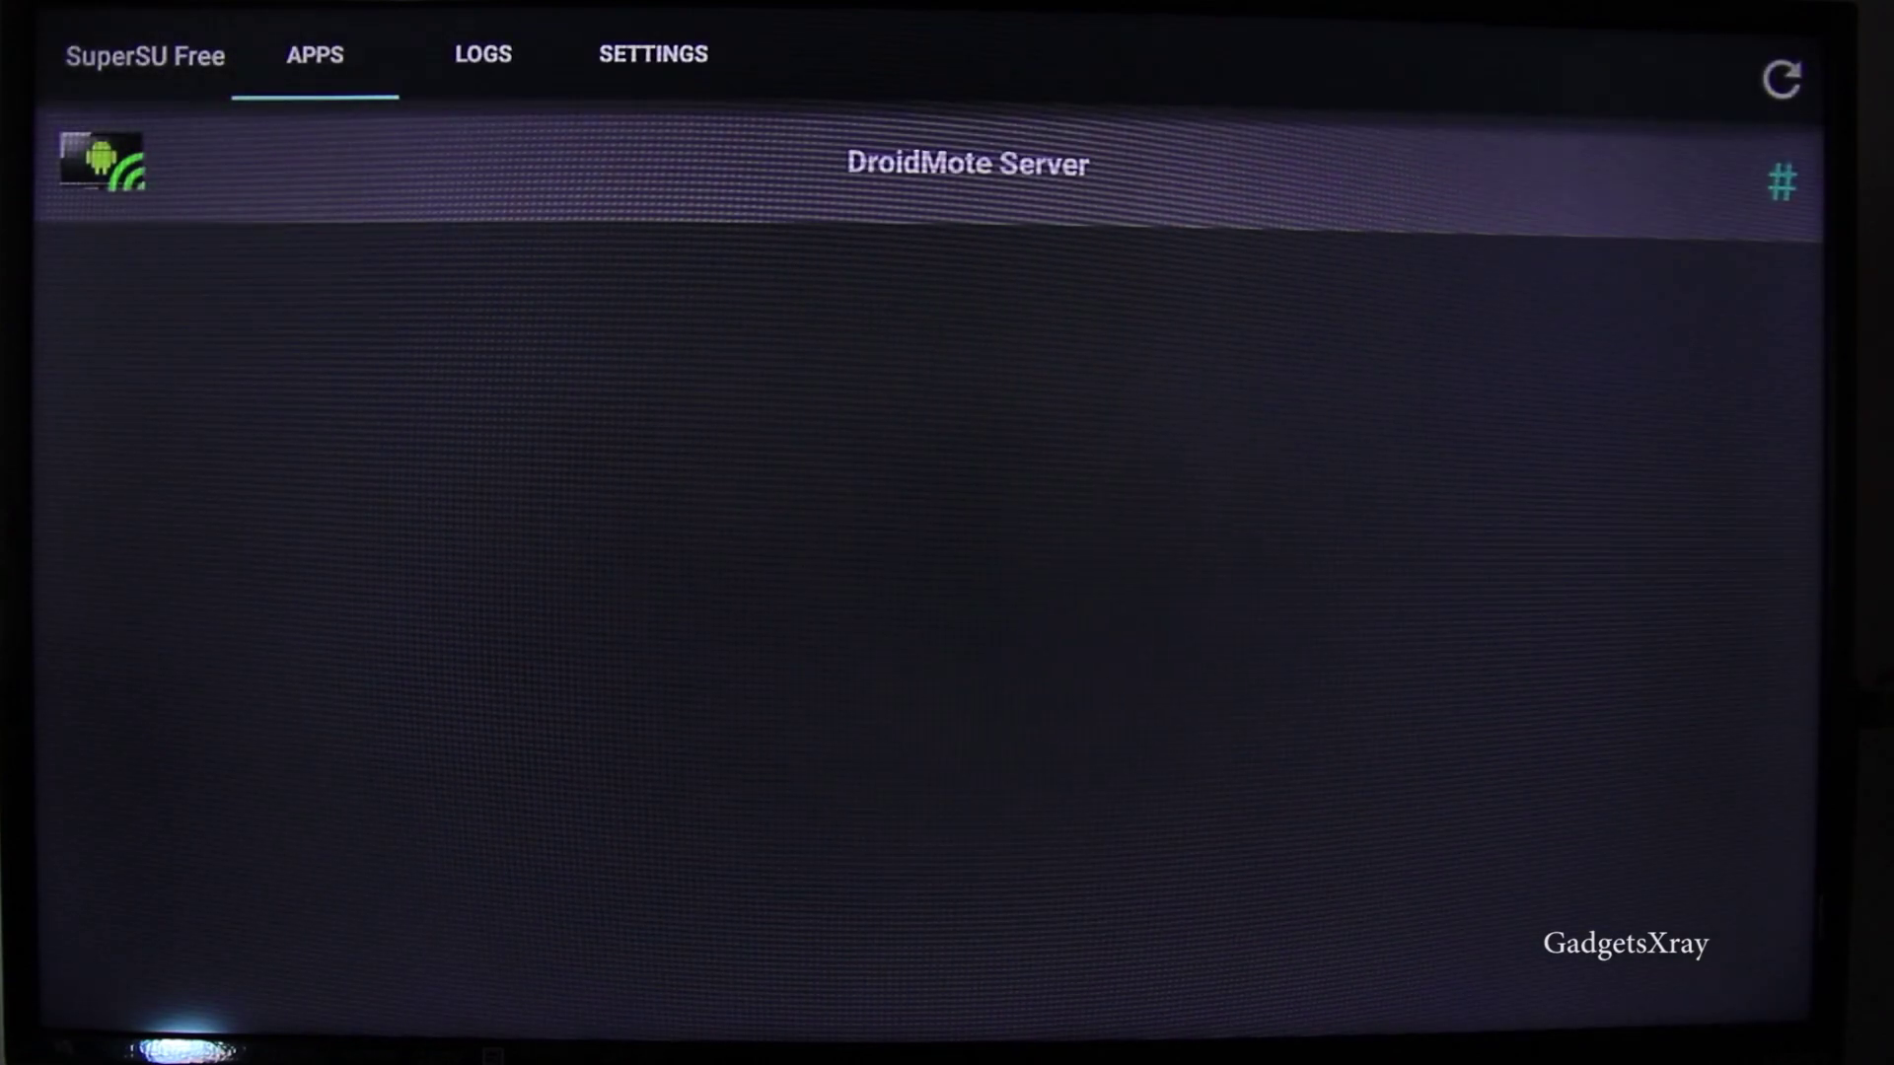